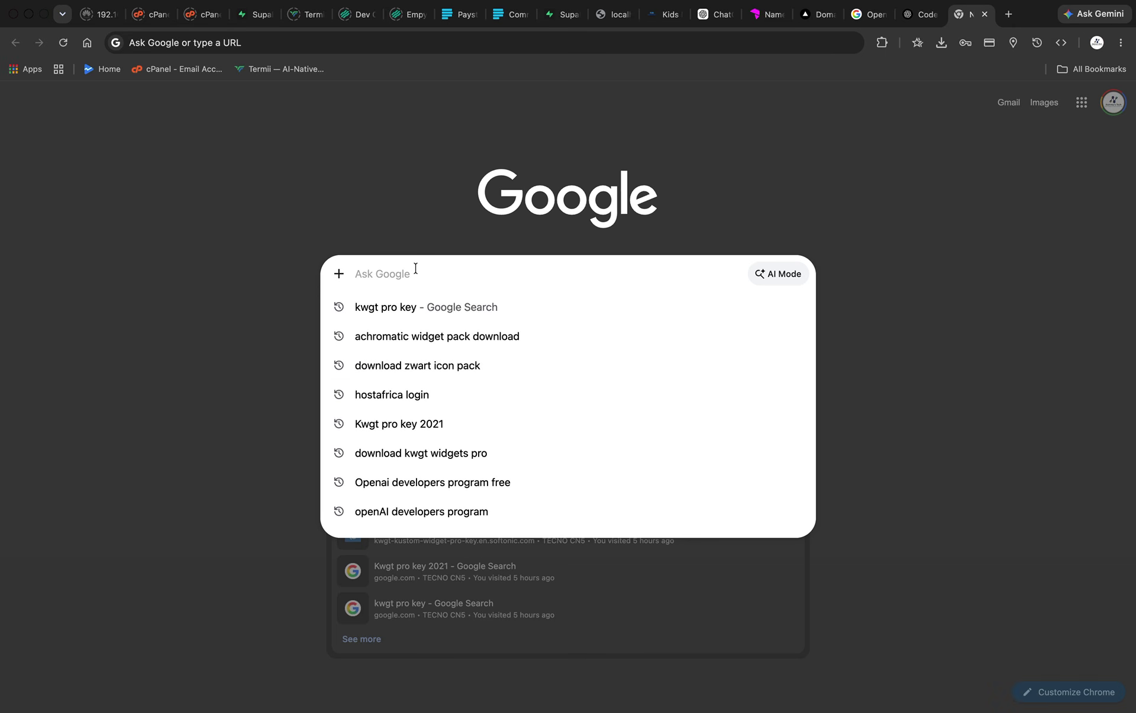
Step: Search Google for 'loveable ai' and open the lovable.dev website from the results
{"action": "type", "text": "love"}
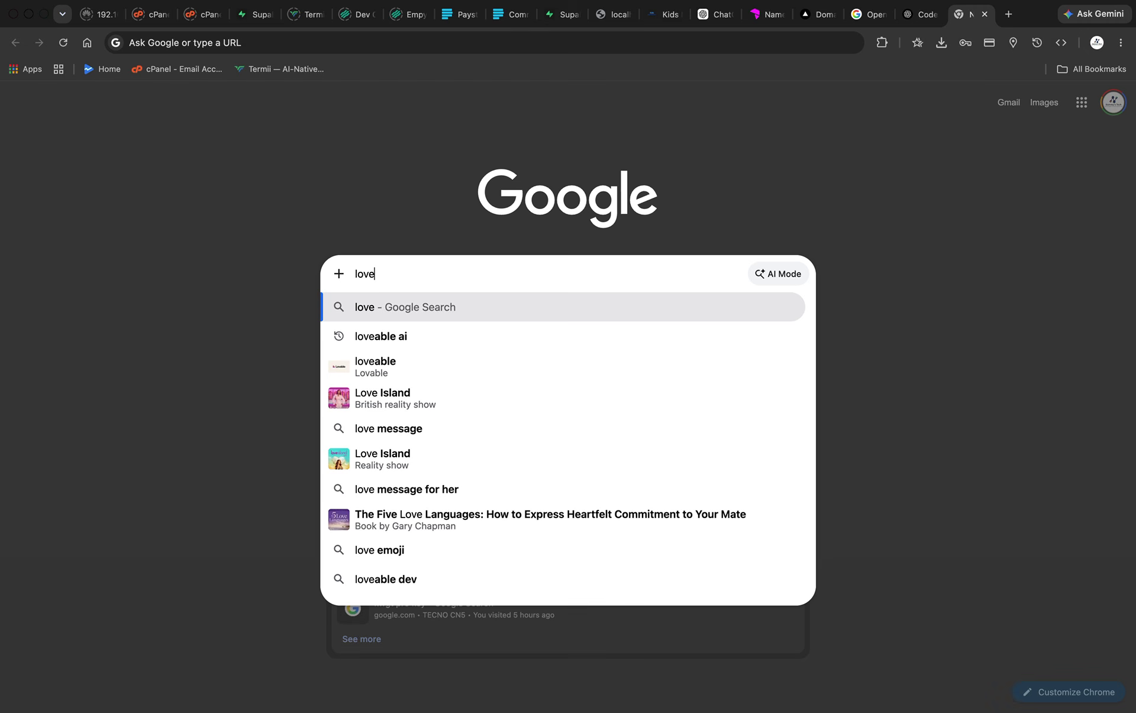
{"action": "left_click", "coordinate": [375, 336]}
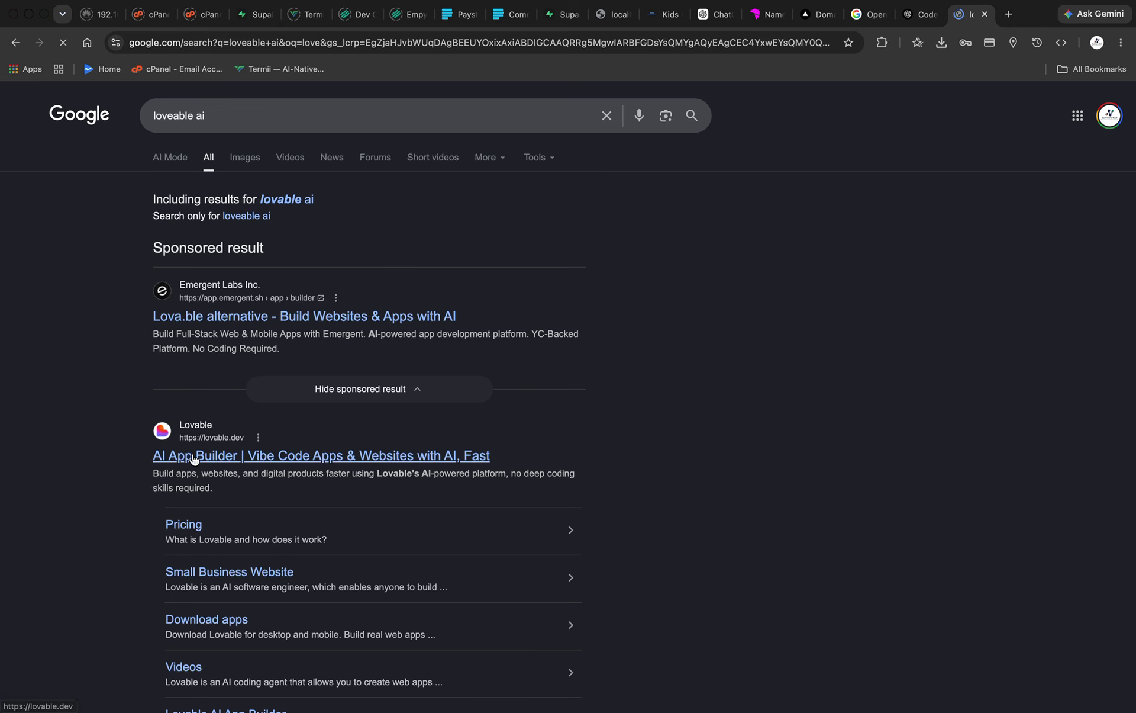
{"action": "left_click", "coordinate": [193, 457]}
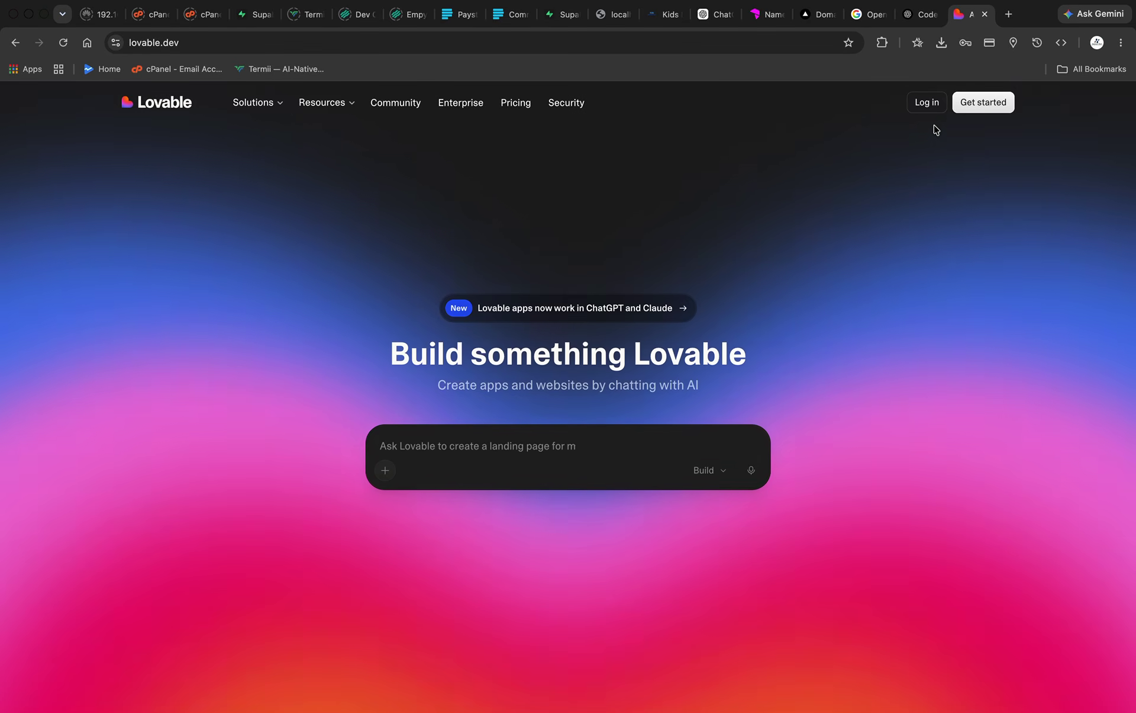
Step: Log in to Lovable with a Google account, dismiss the cookie notice, and view My projects
{"action": "left_click", "coordinate": [927, 103]}
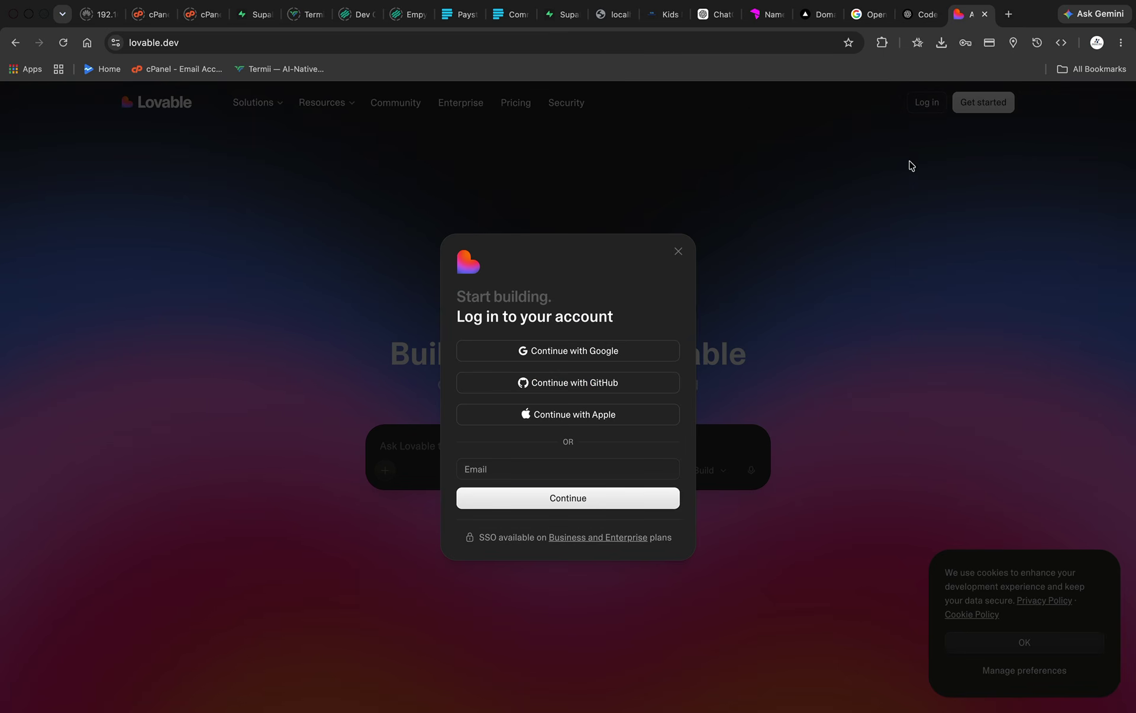
{"action": "left_click", "coordinate": [574, 352]}
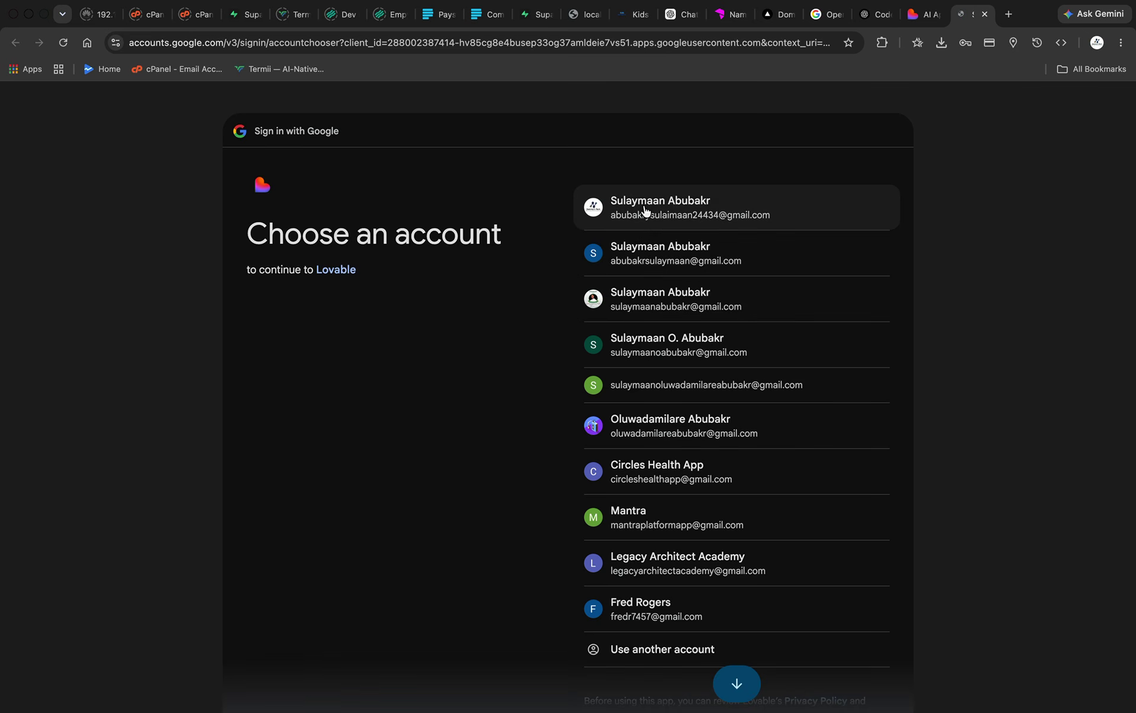
{"action": "left_click", "coordinate": [645, 212]}
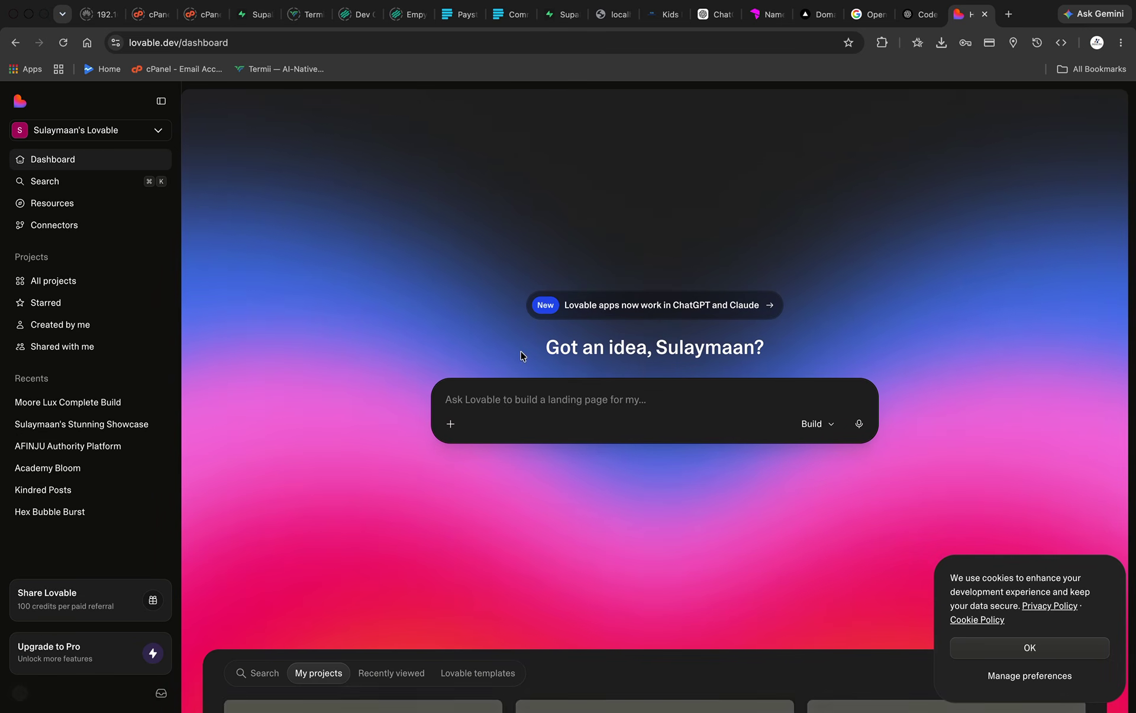
{"action": "left_click", "coordinate": [1025, 652]}
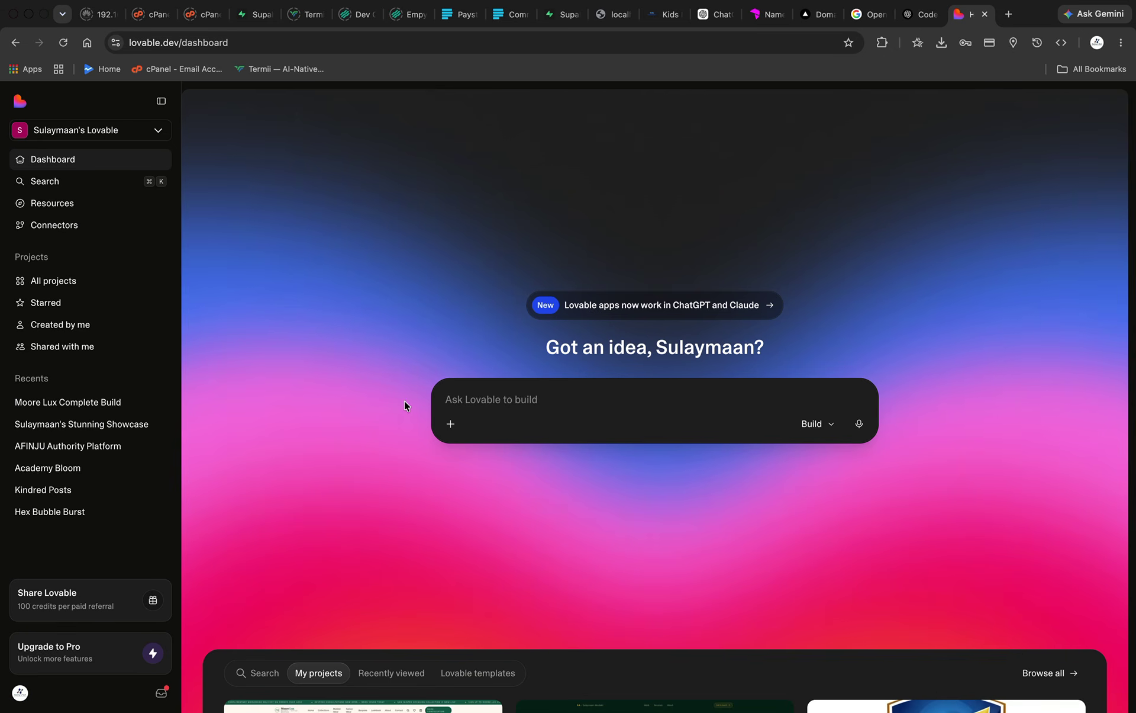
{"action": "scroll", "coordinate": [258, 418], "scroll_direction": "down", "scroll_amount": 5}
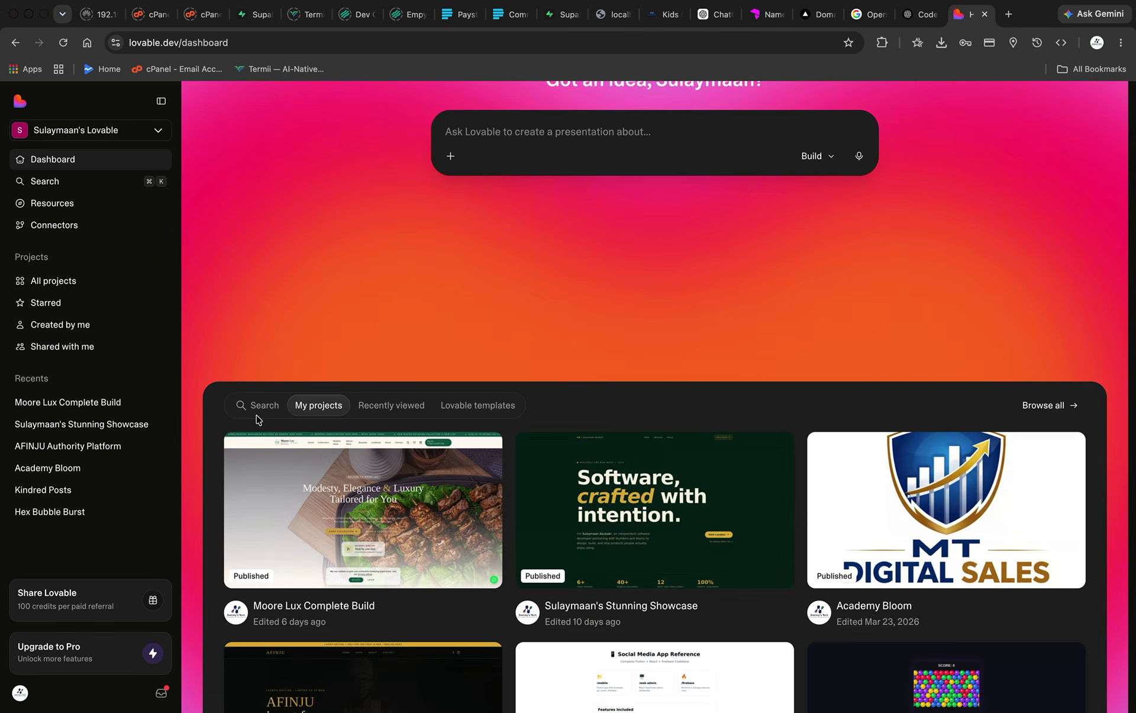
{"action": "scroll", "coordinate": [256, 420], "scroll_direction": "up", "scroll_amount": 1}
{"action": "scroll", "coordinate": [257, 420], "scroll_direction": "up", "scroll_amount": 4}
{"action": "scroll", "coordinate": [255, 417], "scroll_direction": "down", "scroll_amount": 8}
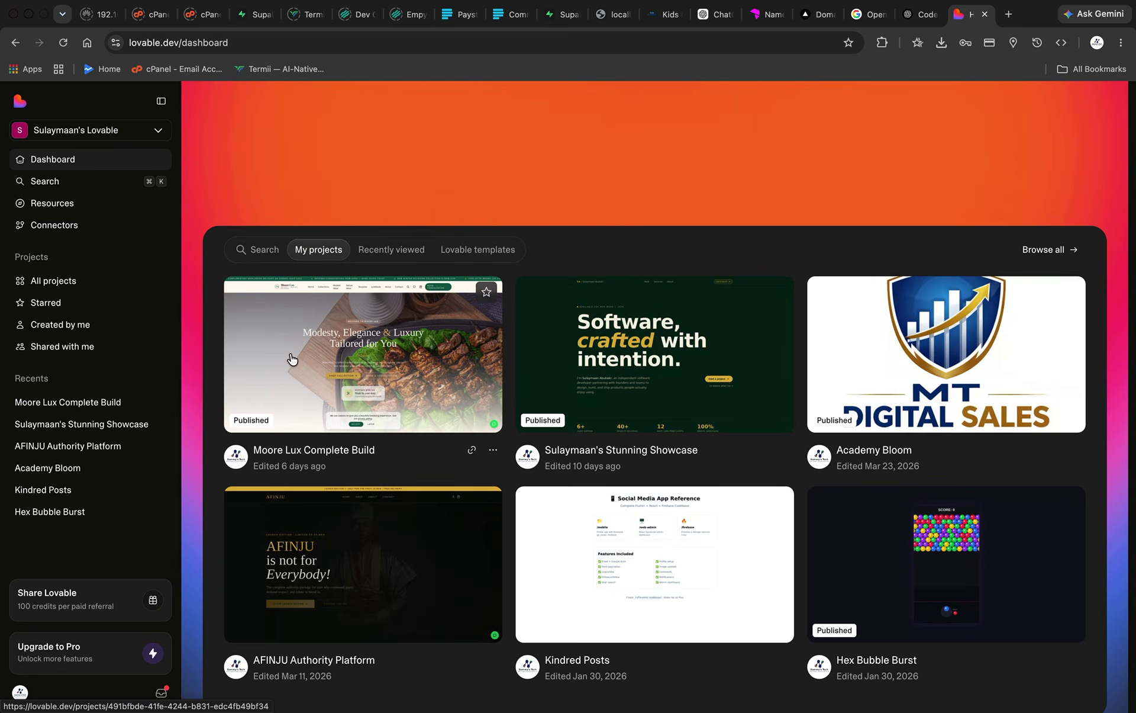
Step: Open Moore Lux Complete Build, accept the preview's cookies, and scroll through its homepage
{"action": "left_click", "coordinate": [356, 362]}
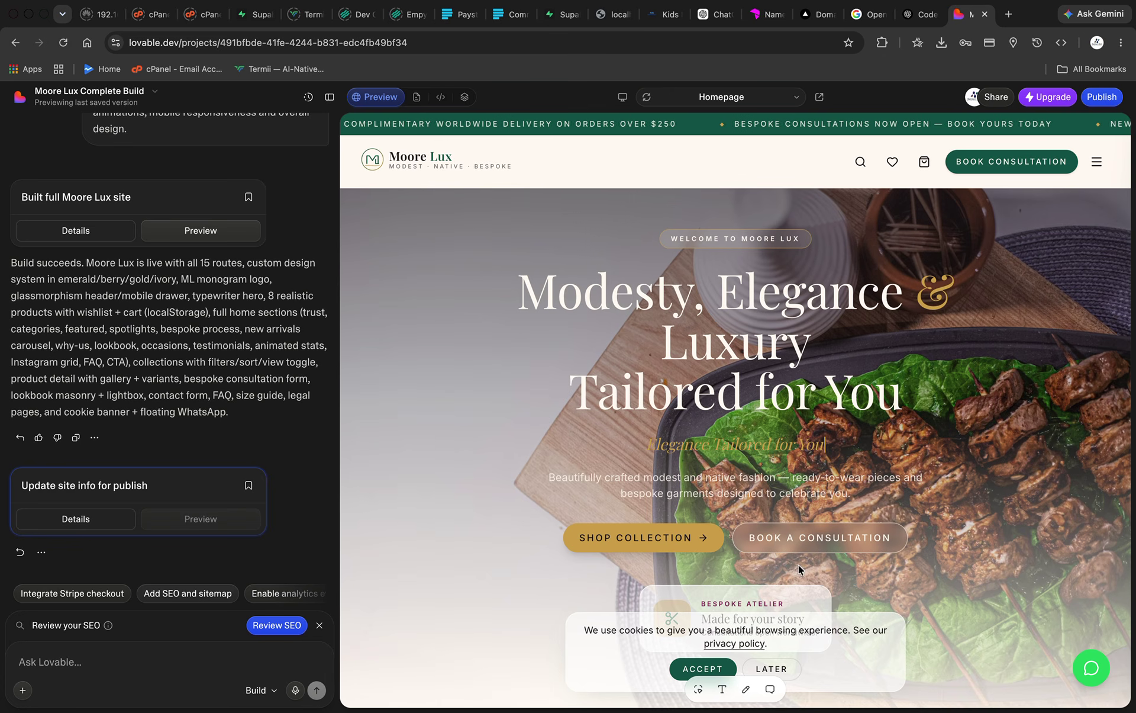
{"action": "left_click", "coordinate": [683, 668]}
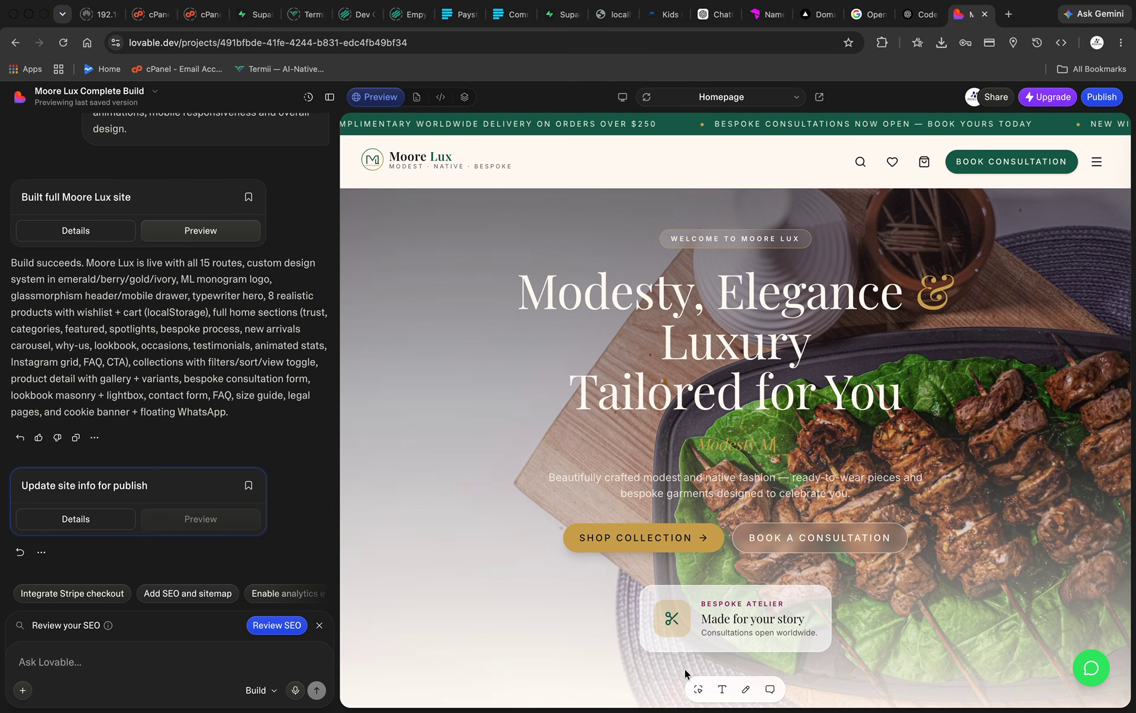
{"action": "scroll", "coordinate": [739, 437], "scroll_direction": "down", "scroll_amount": 2}
{"action": "scroll", "coordinate": [740, 437], "scroll_direction": "down", "scroll_amount": 8}
{"action": "scroll", "coordinate": [740, 438], "scroll_direction": "up", "scroll_amount": 10}
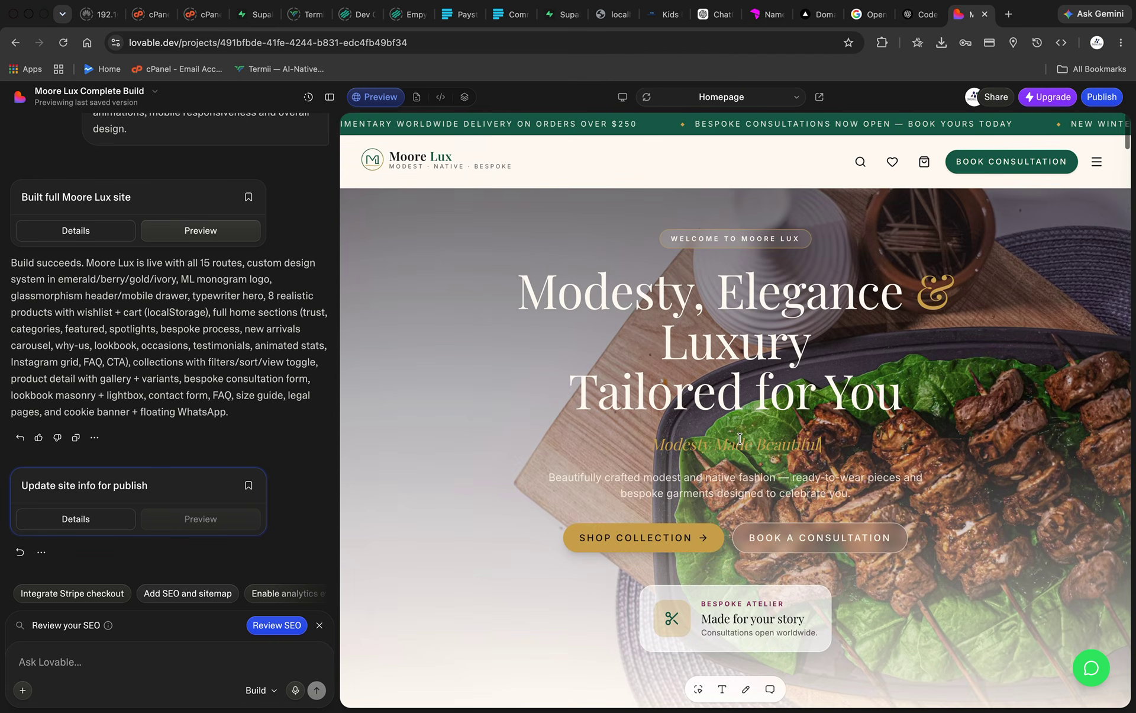
{"action": "scroll", "coordinate": [740, 438], "scroll_direction": "down", "scroll_amount": 15}
{"action": "scroll", "coordinate": [741, 443], "scroll_direction": "down", "scroll_amount": 12}
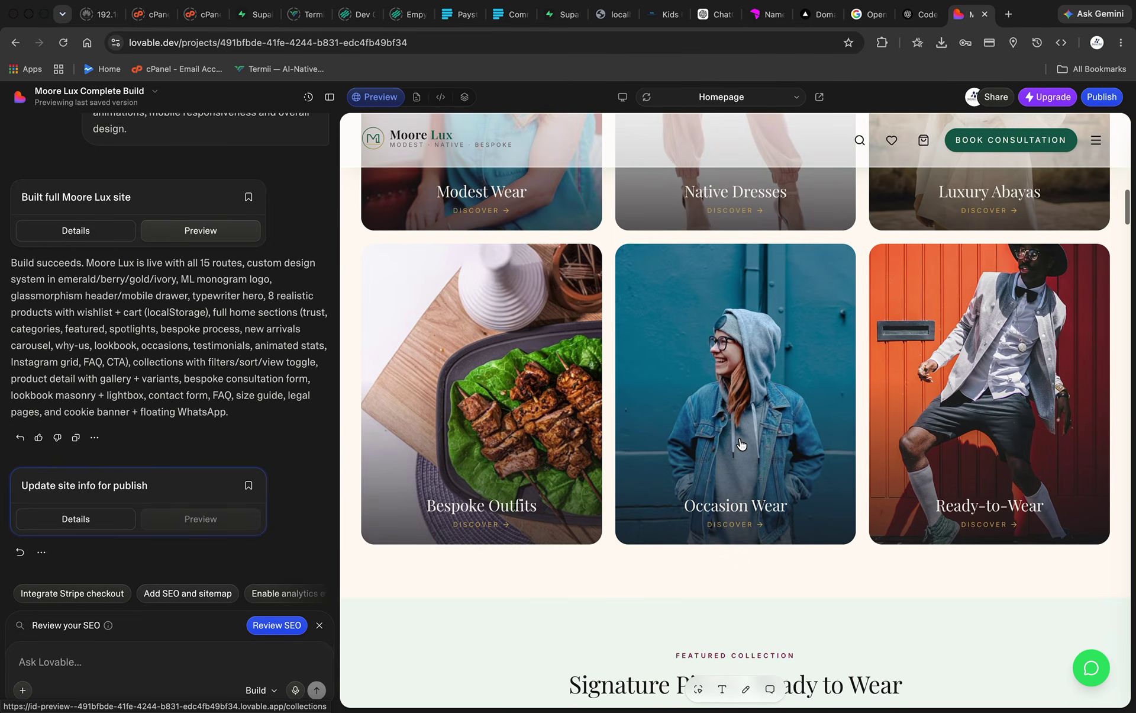
{"action": "scroll", "coordinate": [740, 443], "scroll_direction": "down", "scroll_amount": 9}
{"action": "scroll", "coordinate": [740, 444], "scroll_direction": "up", "scroll_amount": 15}
{"action": "scroll", "coordinate": [740, 447], "scroll_direction": "up", "scroll_amount": 1}
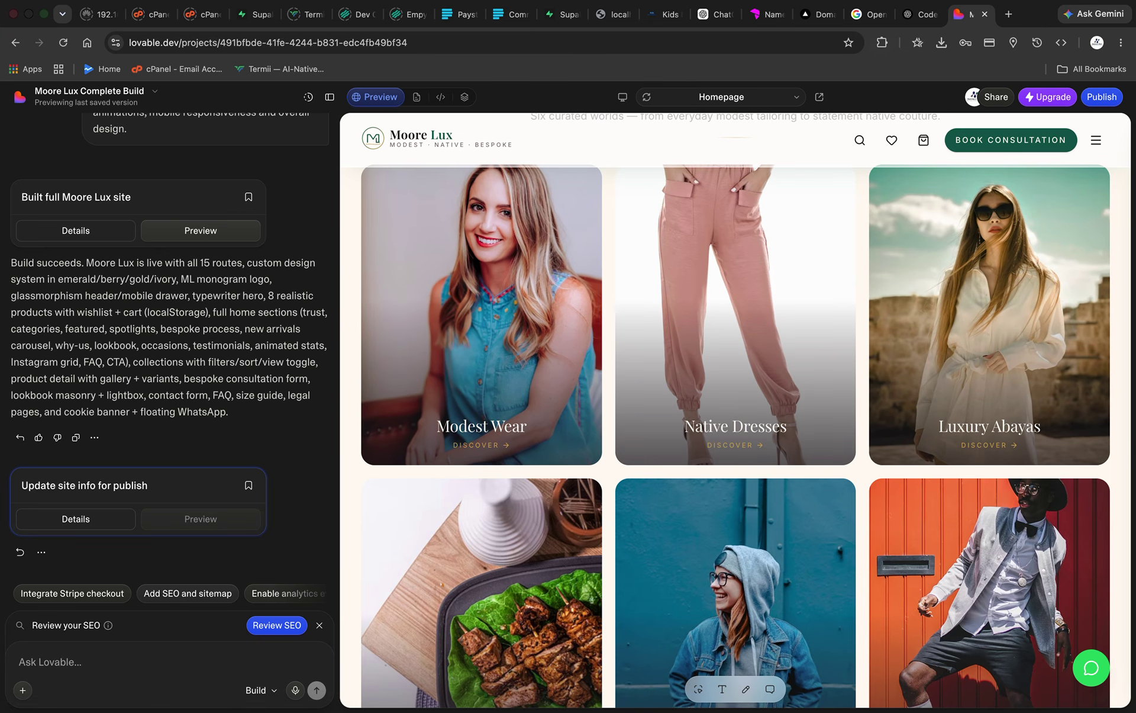
Step: Search Google for 'what is github?' in a new browser tab
{"action": "left_click", "coordinate": [1006, 14]}
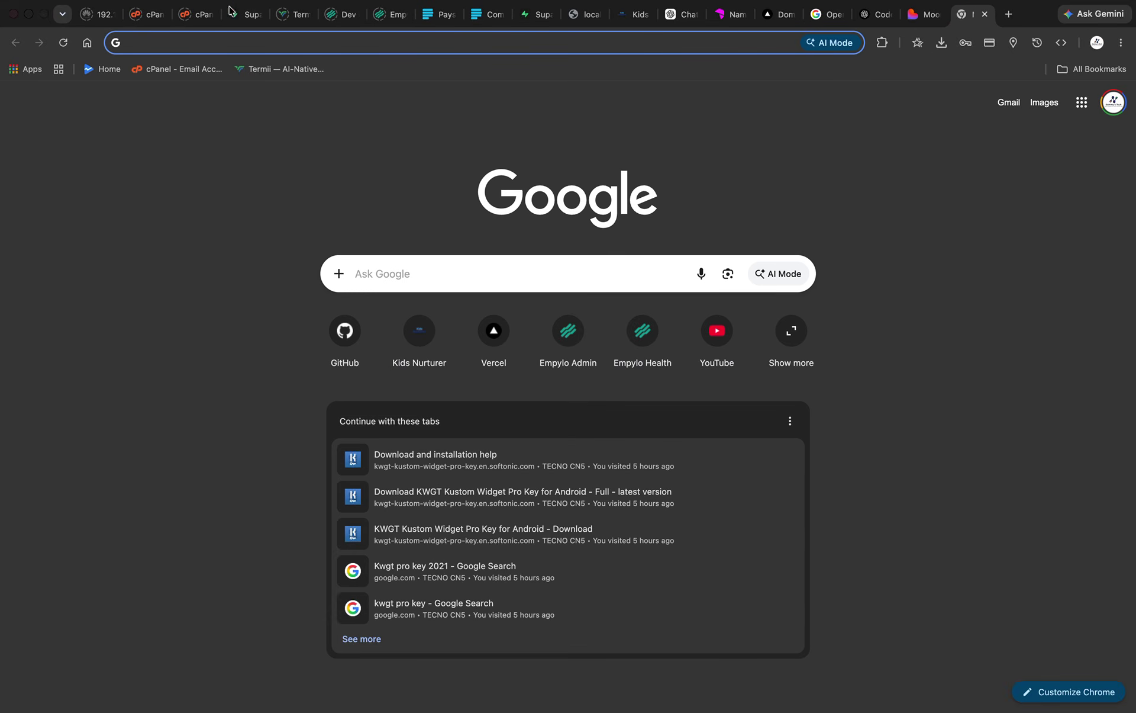
{"action": "left_click", "coordinate": [219, 44]}
{"action": "type", "text": "what is 6 7"}
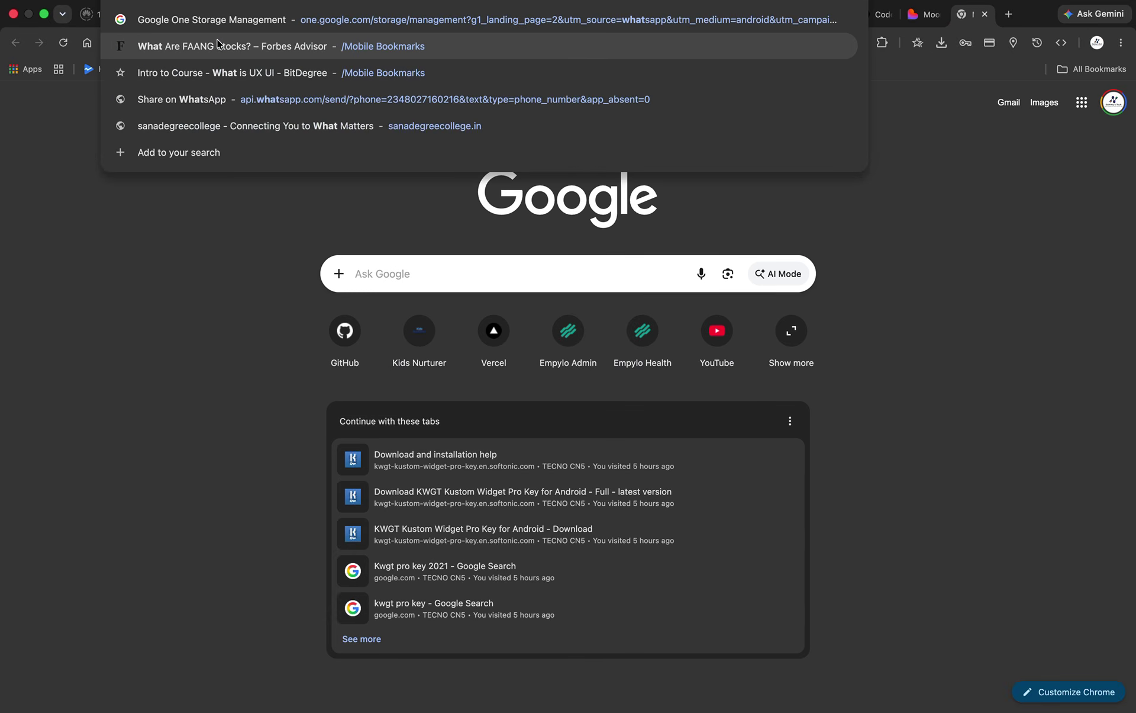
{"action": "key", "text": "BackSpace"}
{"action": "key", "text": "BackSpace"}
{"action": "key", "text": "BackSpace"}
{"action": "type", "text": "github"}
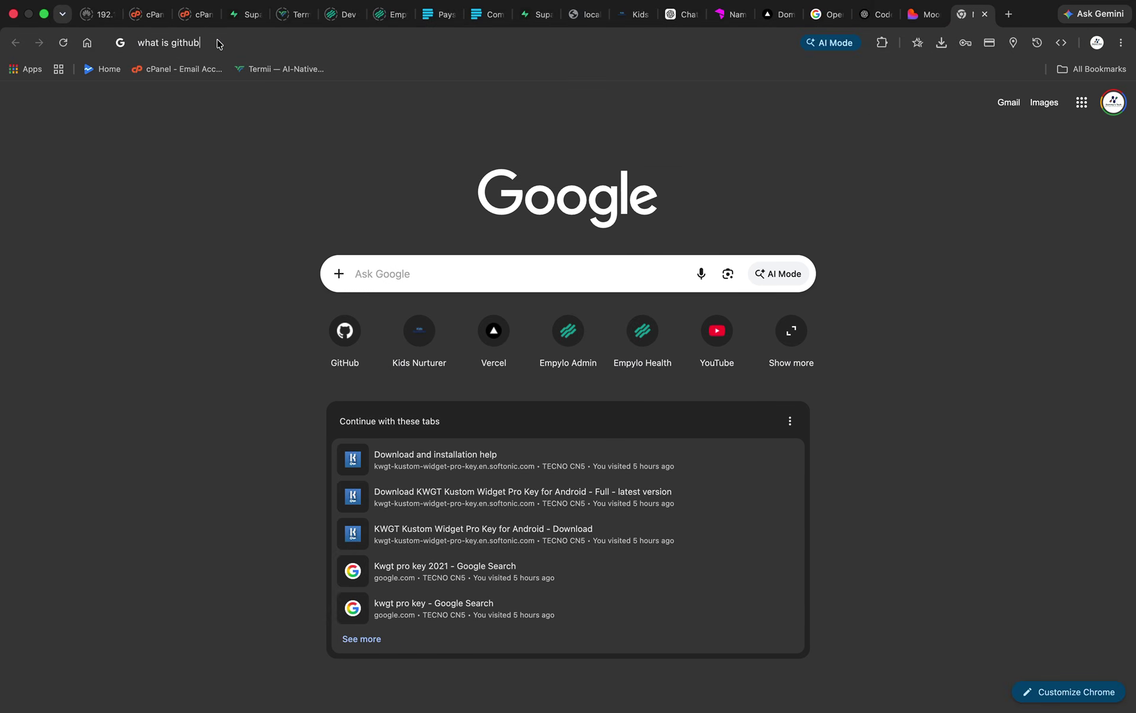
{"action": "type", "text": "?"}
{"action": "key", "text": "Return"}
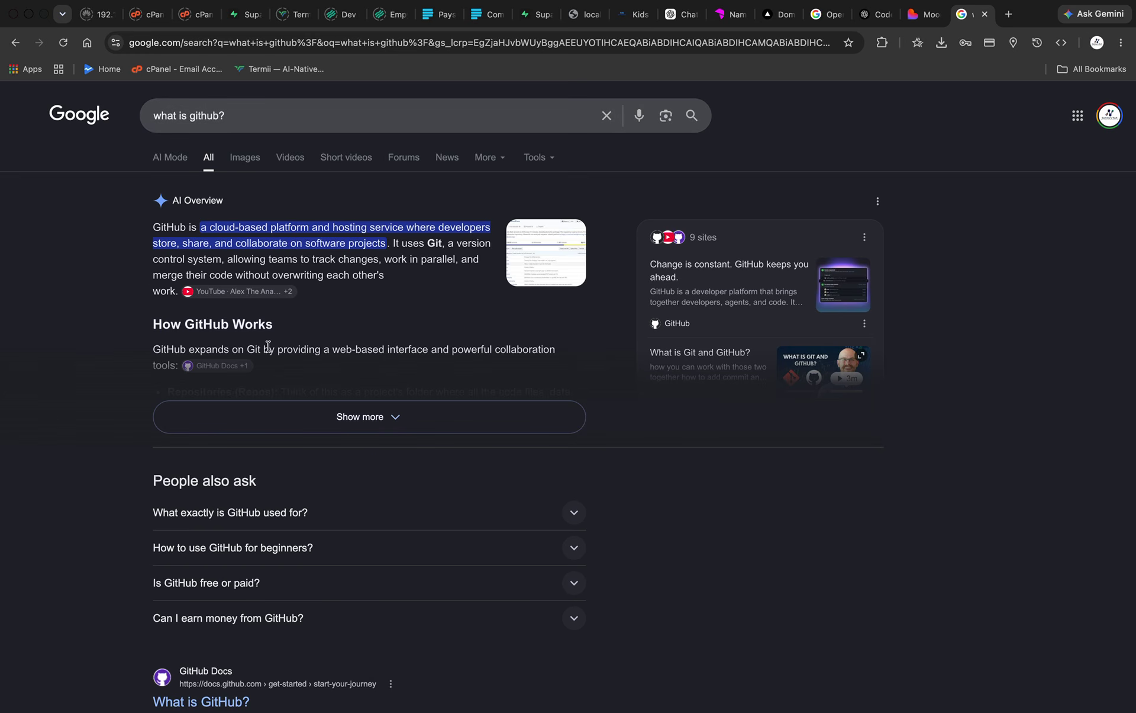
Step: Skim the GitHub search results, then go back to the Lovable project tab
{"action": "scroll", "coordinate": [269, 349], "scroll_direction": "down", "scroll_amount": 4}
{"action": "scroll", "coordinate": [504, 373], "scroll_direction": "down", "scroll_amount": 3}
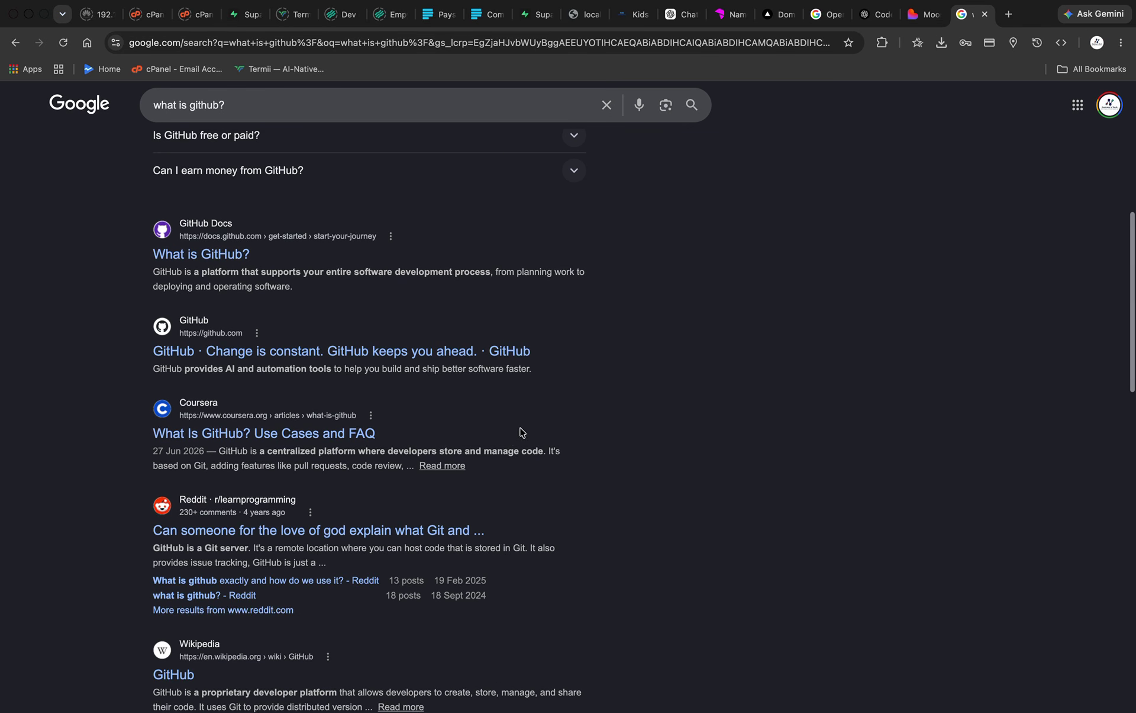
{"action": "left_click", "coordinate": [924, 14]}
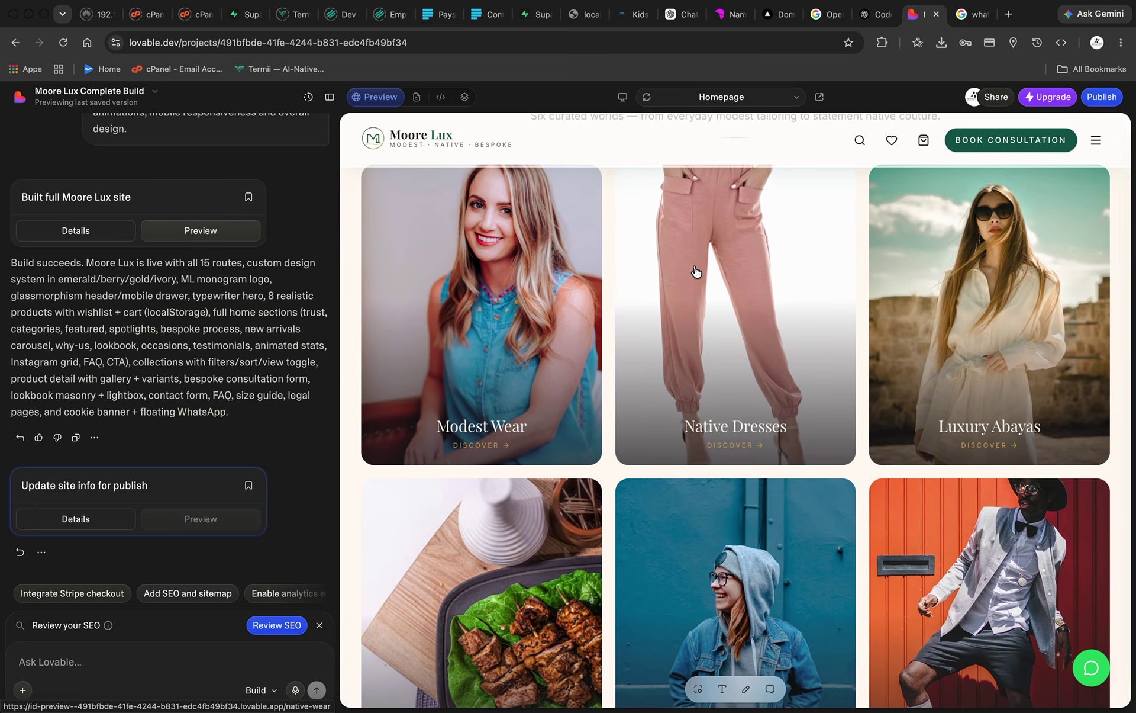
Step: Open the Moore Lux project's GitHub sync settings from the + menu under the chat
{"action": "scroll", "coordinate": [696, 270], "scroll_direction": "down", "scroll_amount": 15}
{"action": "scroll", "coordinate": [695, 267], "scroll_direction": "down", "scroll_amount": 10}
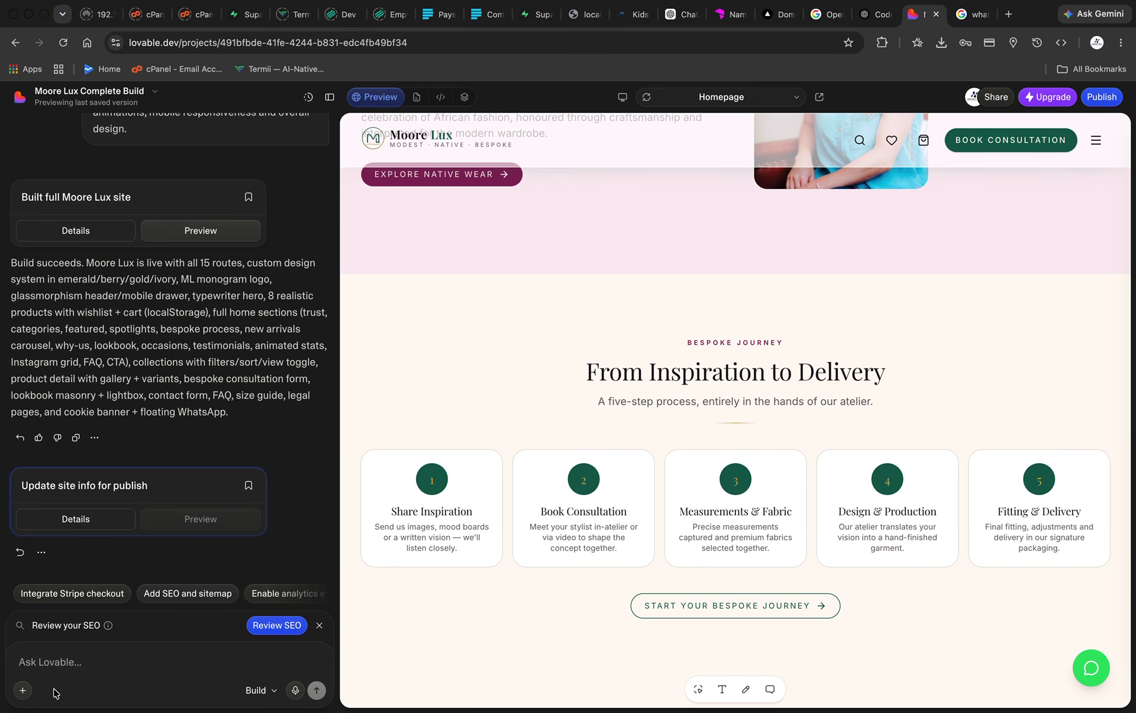
{"action": "left_click", "coordinate": [23, 690]}
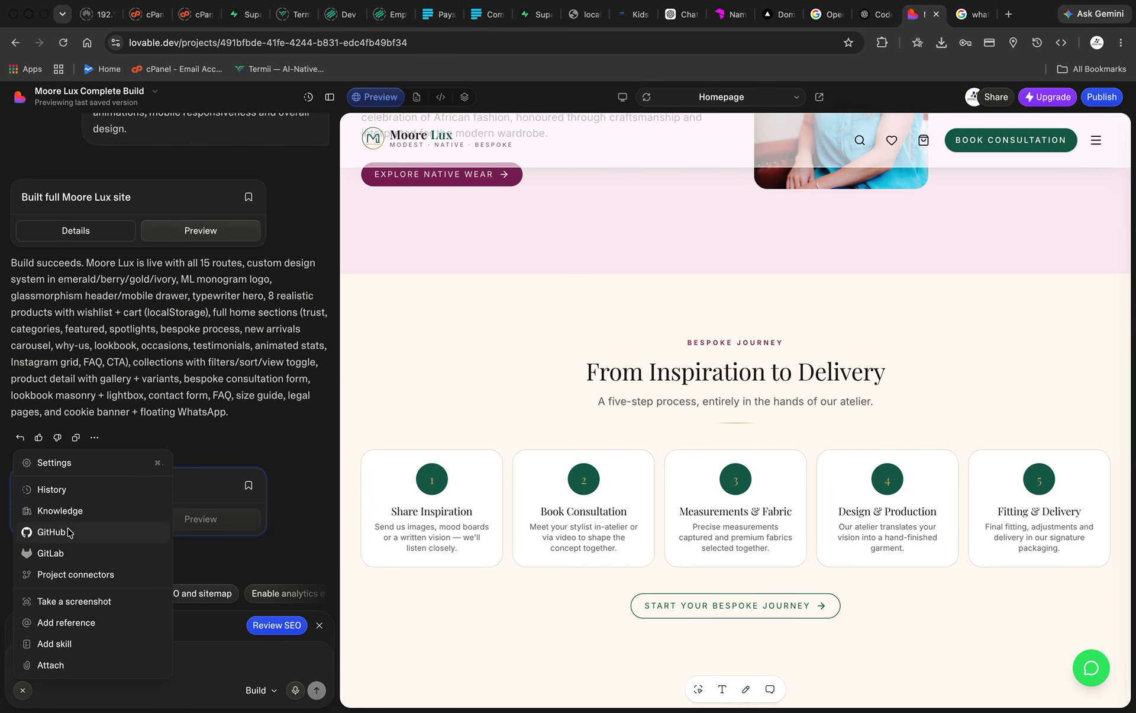
{"action": "left_click", "coordinate": [69, 532]}
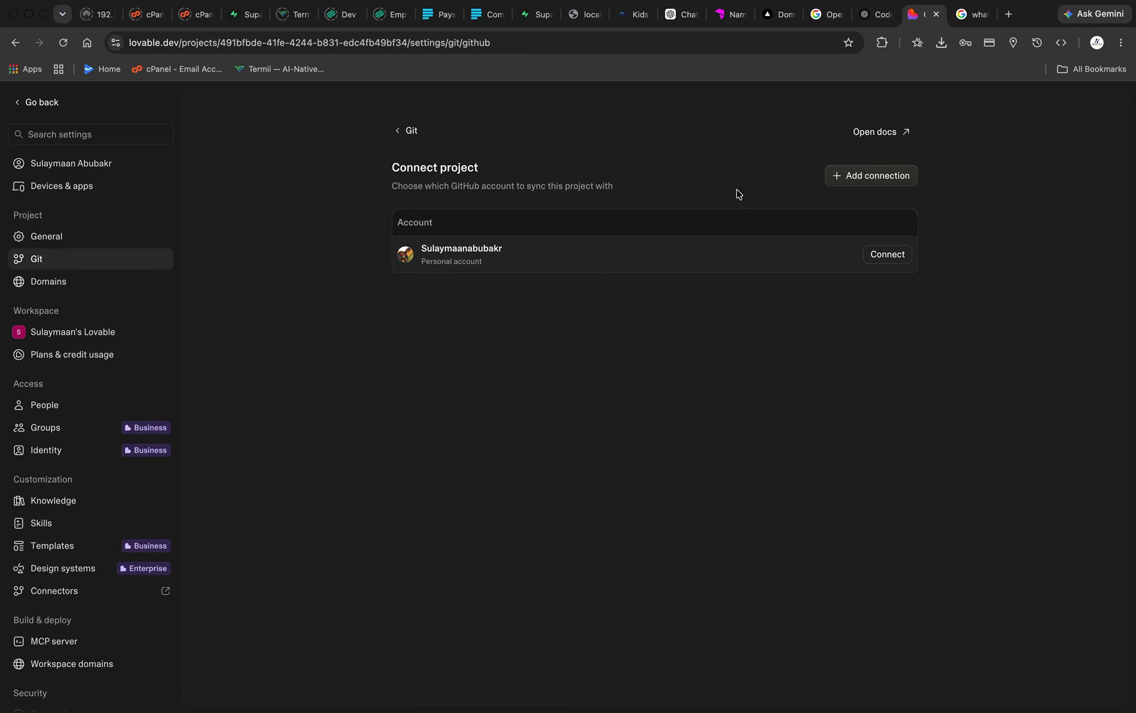
Step: Add a new GitHub connection and choose Add account to install Lovable on it
{"action": "left_click", "coordinate": [862, 179]}
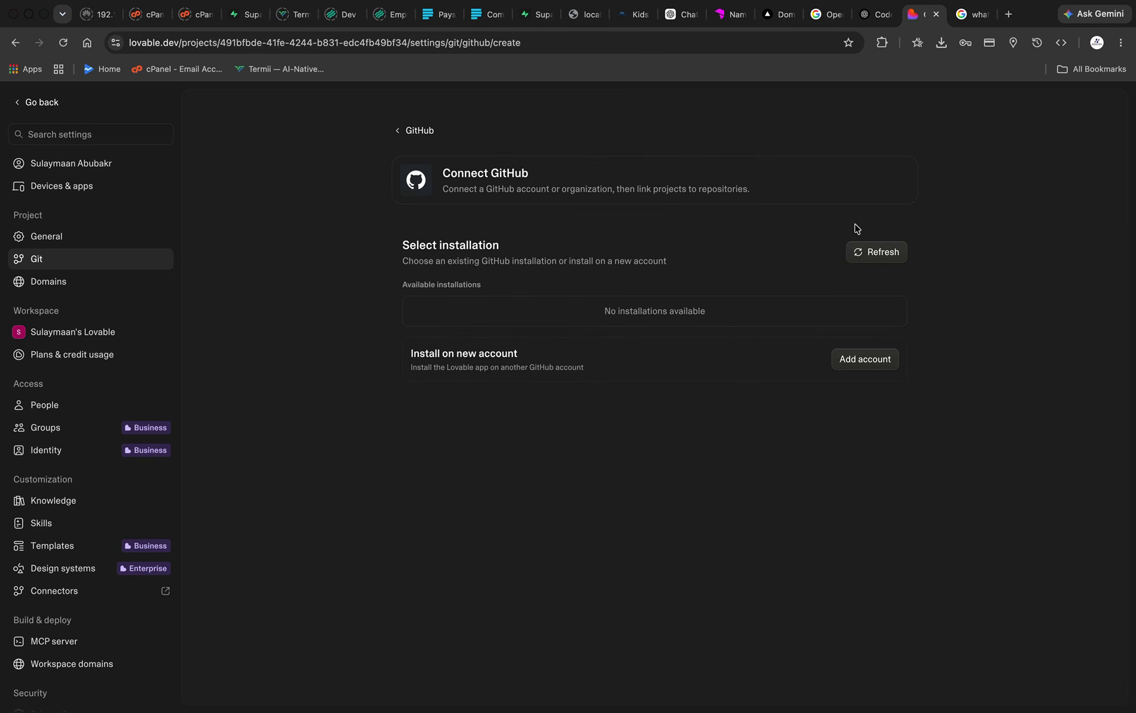
{"action": "left_click", "coordinate": [863, 362]}
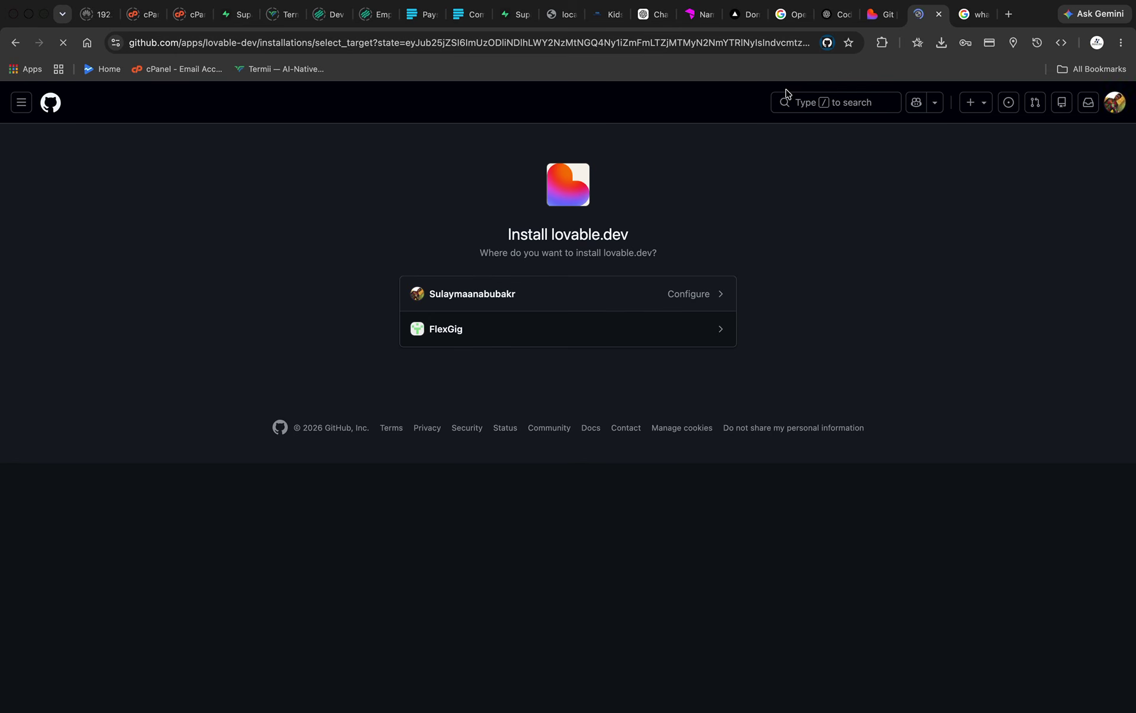
Step: Attempt passkey confirmation for the lovable.dev installation, then switch to the 'what is github?' tab
{"action": "left_click", "coordinate": [679, 299]}
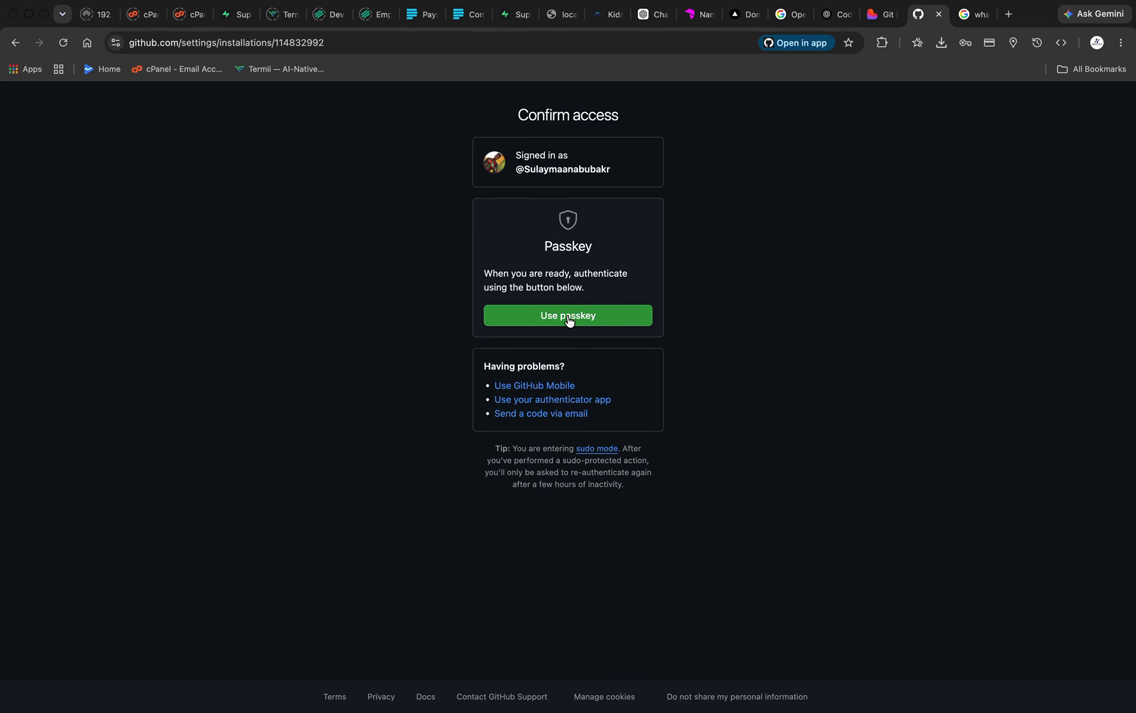
{"action": "left_click", "coordinate": [568, 320]}
{"action": "left_click", "coordinate": [673, 362]}
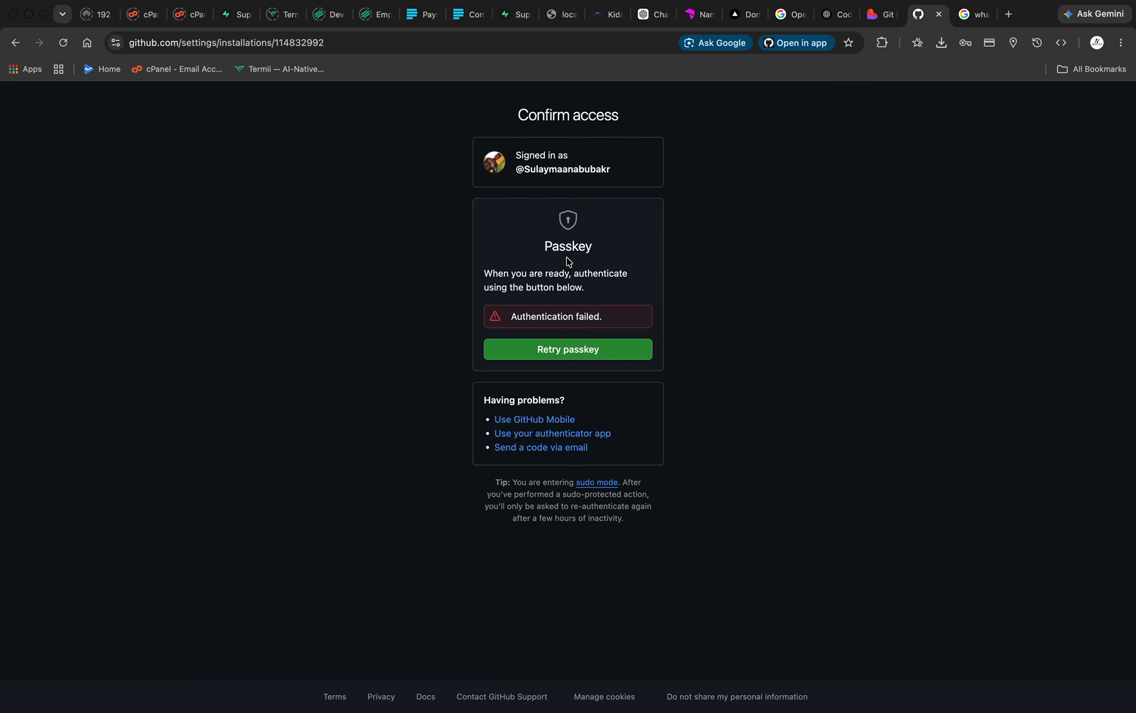
{"action": "left_click", "coordinate": [857, 66]}
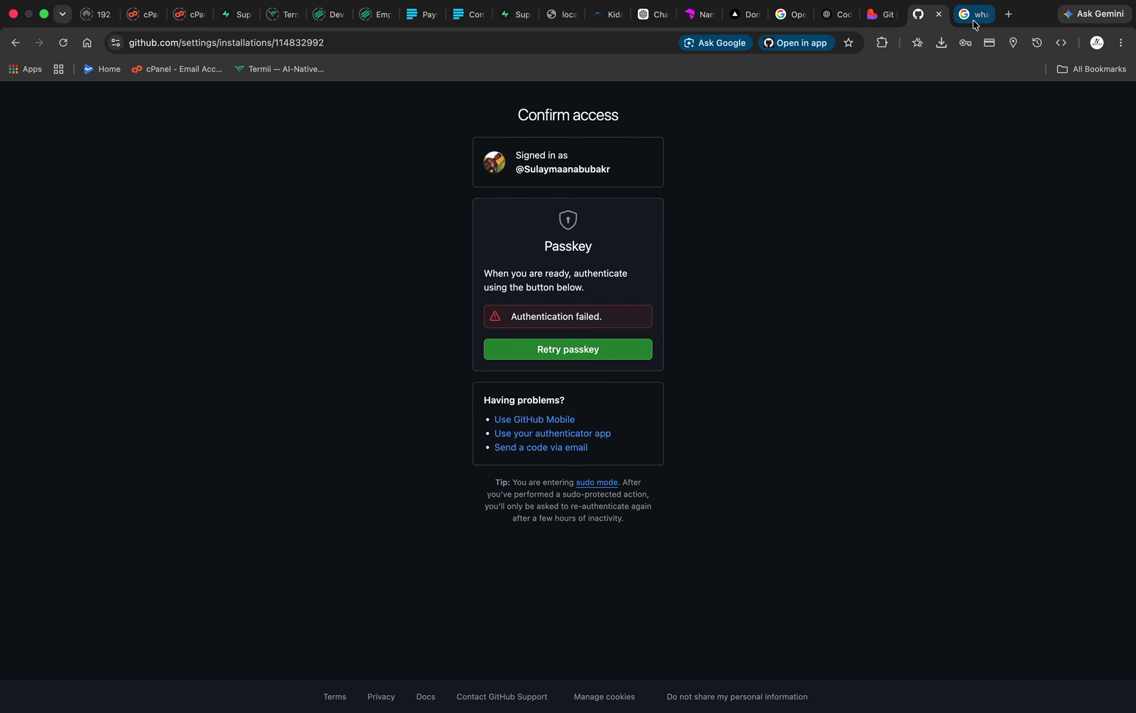
{"action": "left_click", "coordinate": [974, 17]}
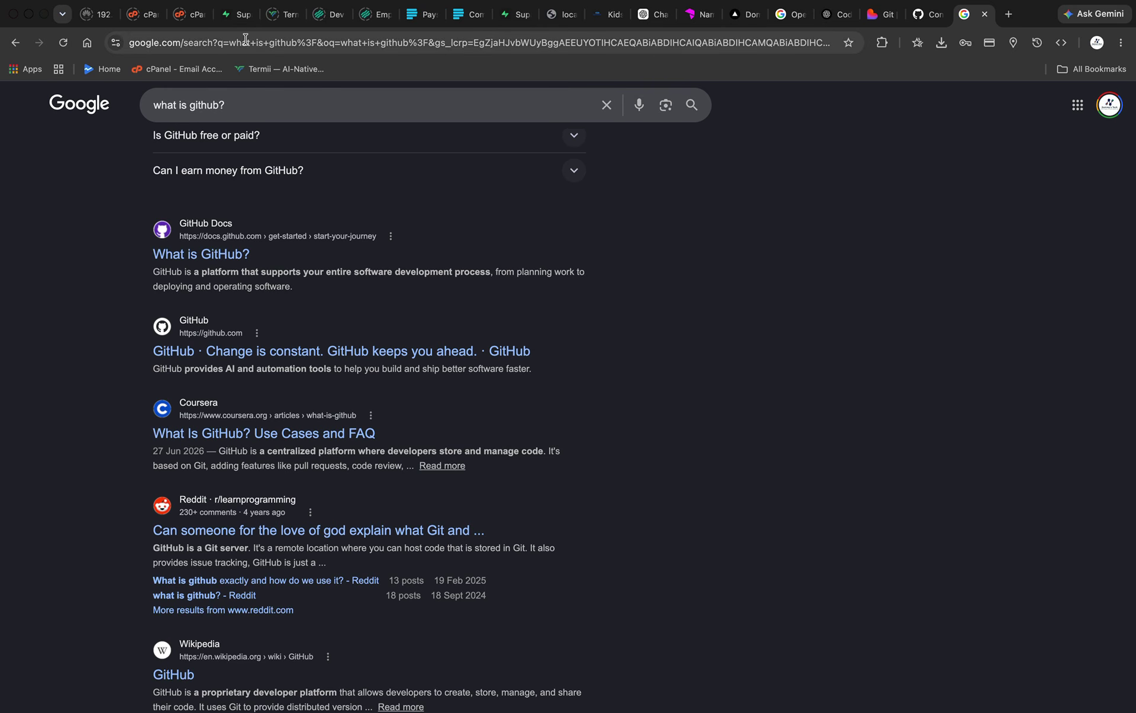
Step: Load the github.com dashboard, check the account menu, then return to the Confirm access tab
{"action": "left_click", "coordinate": [245, 38]}
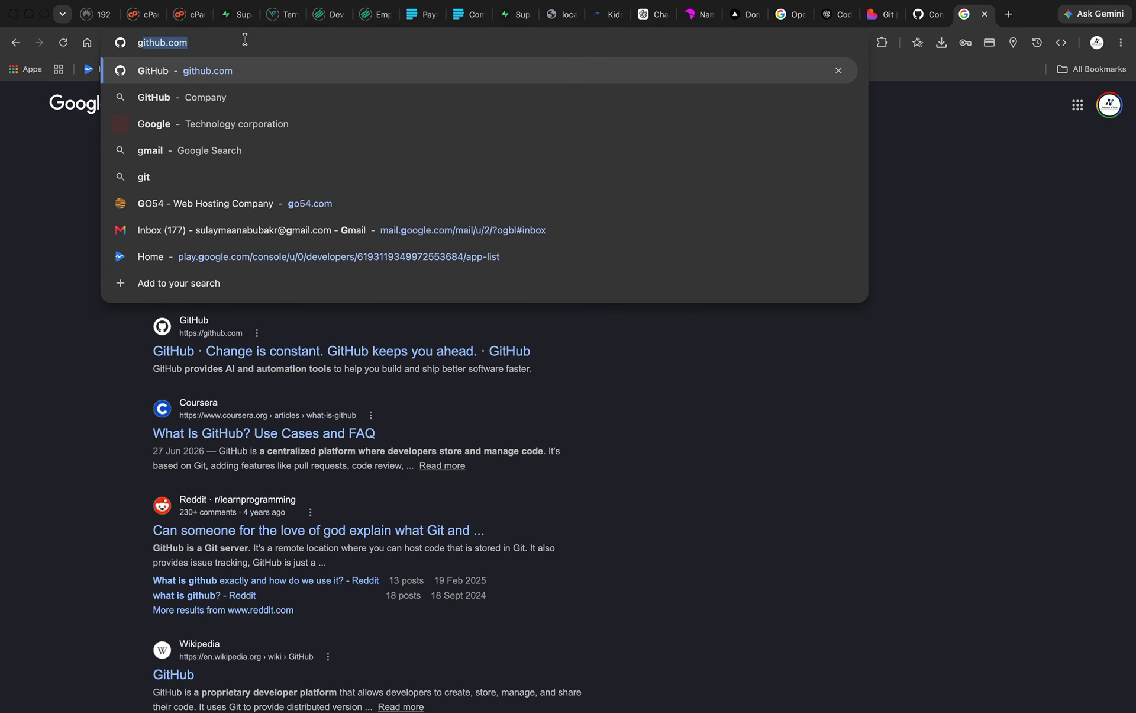
{"action": "key", "text": "Right"}
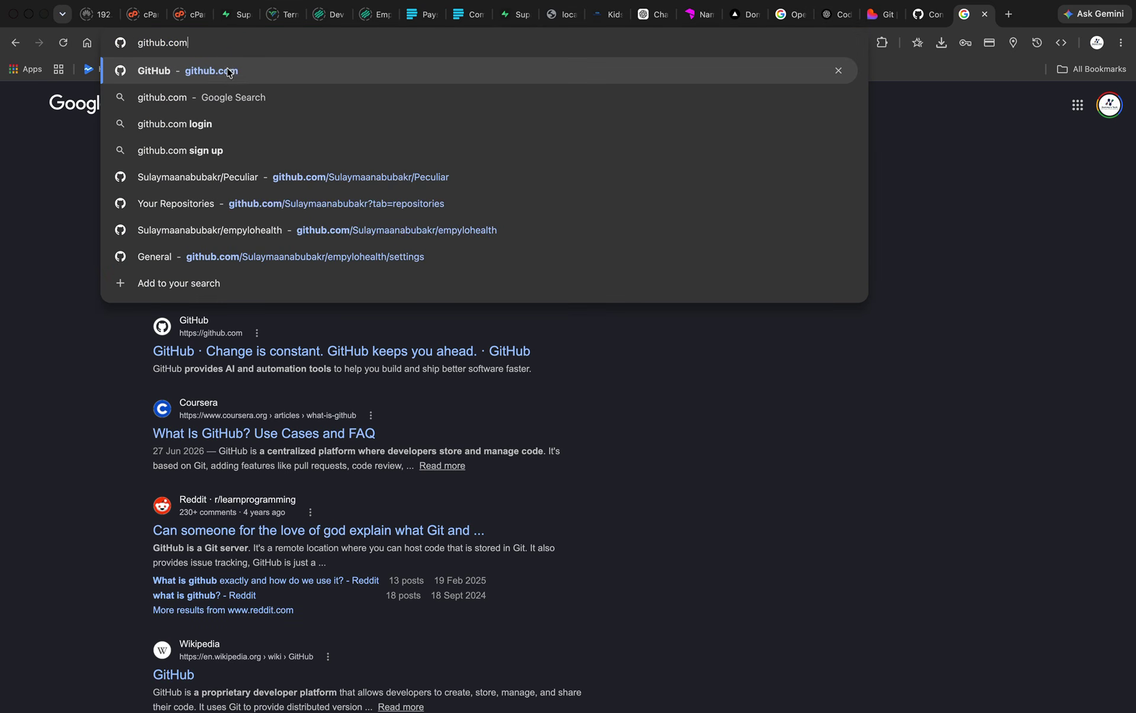
{"action": "key", "text": "Return"}
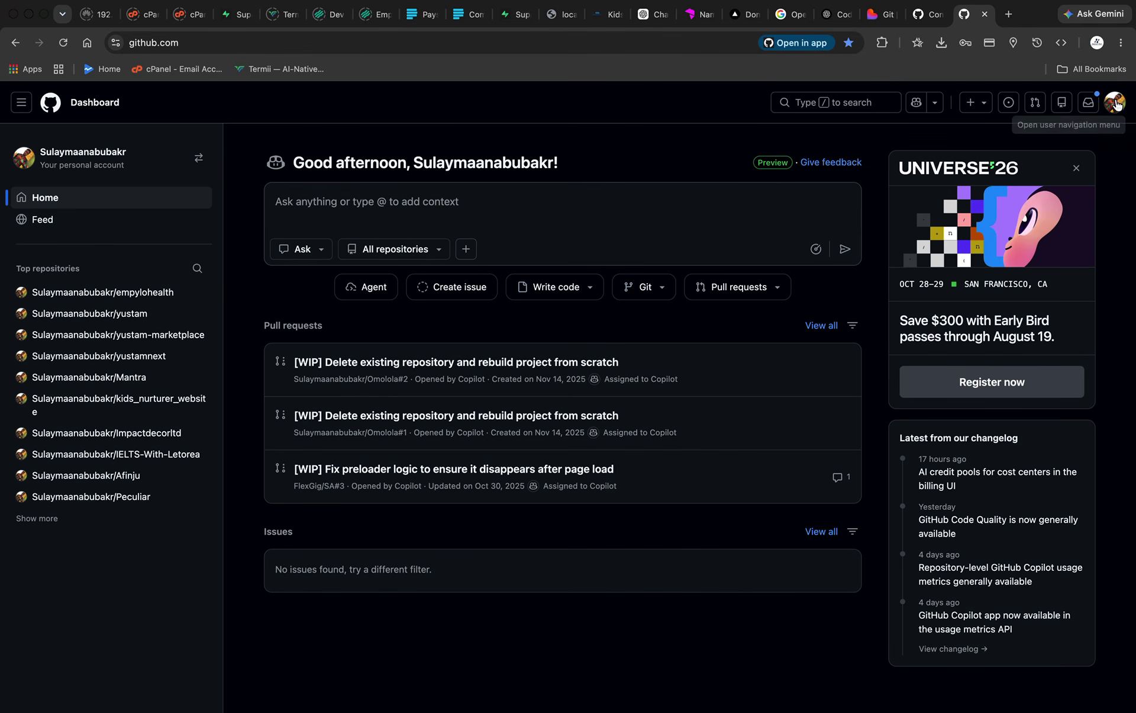
{"action": "left_click", "coordinate": [1115, 102]}
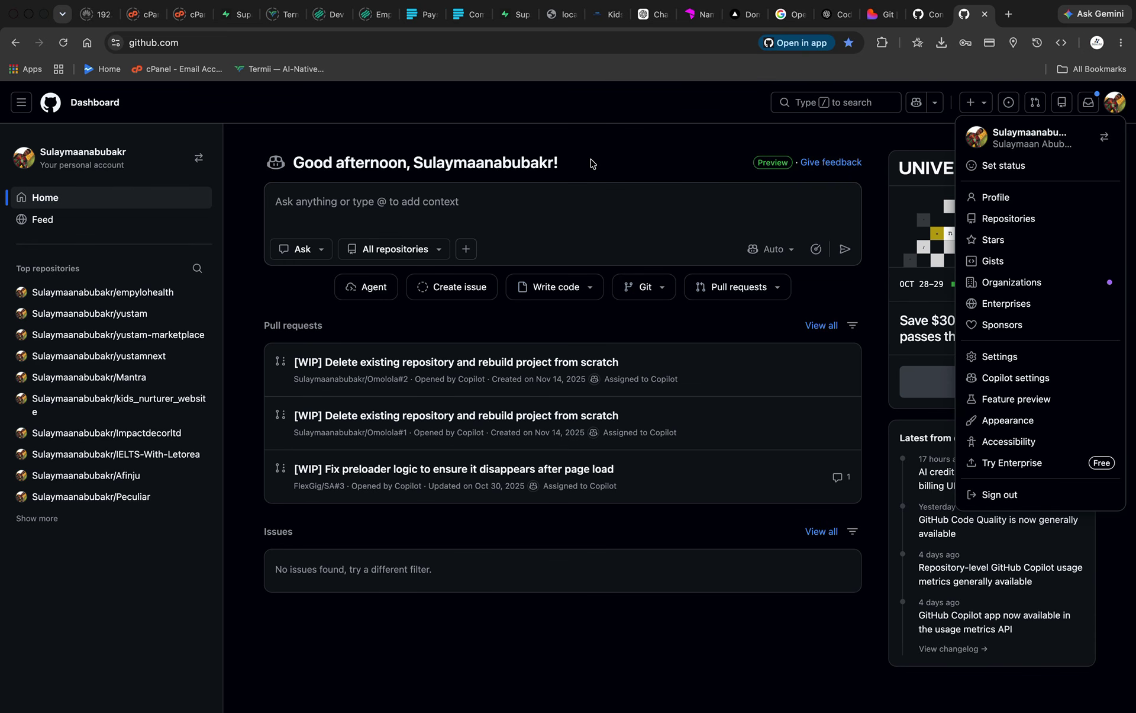
{"action": "left_click", "coordinate": [919, 16]}
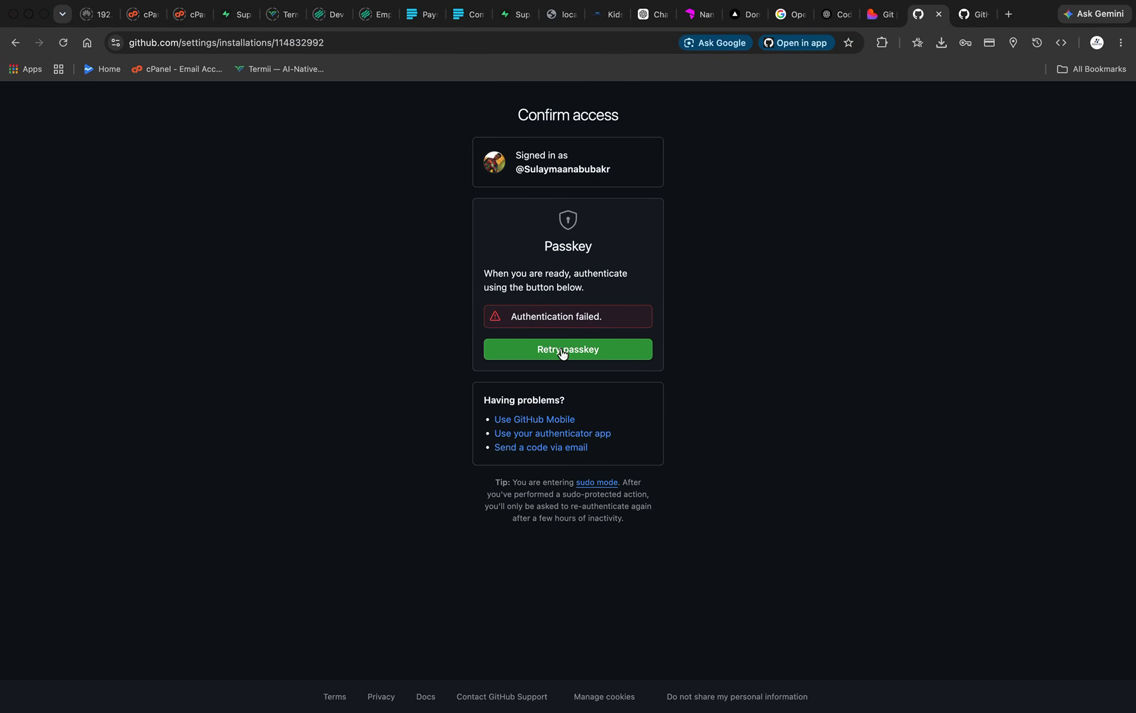
Step: Confirm GitHub access with the authenticator app's 6-digit code instead of a passkey
{"action": "left_click", "coordinate": [562, 350]}
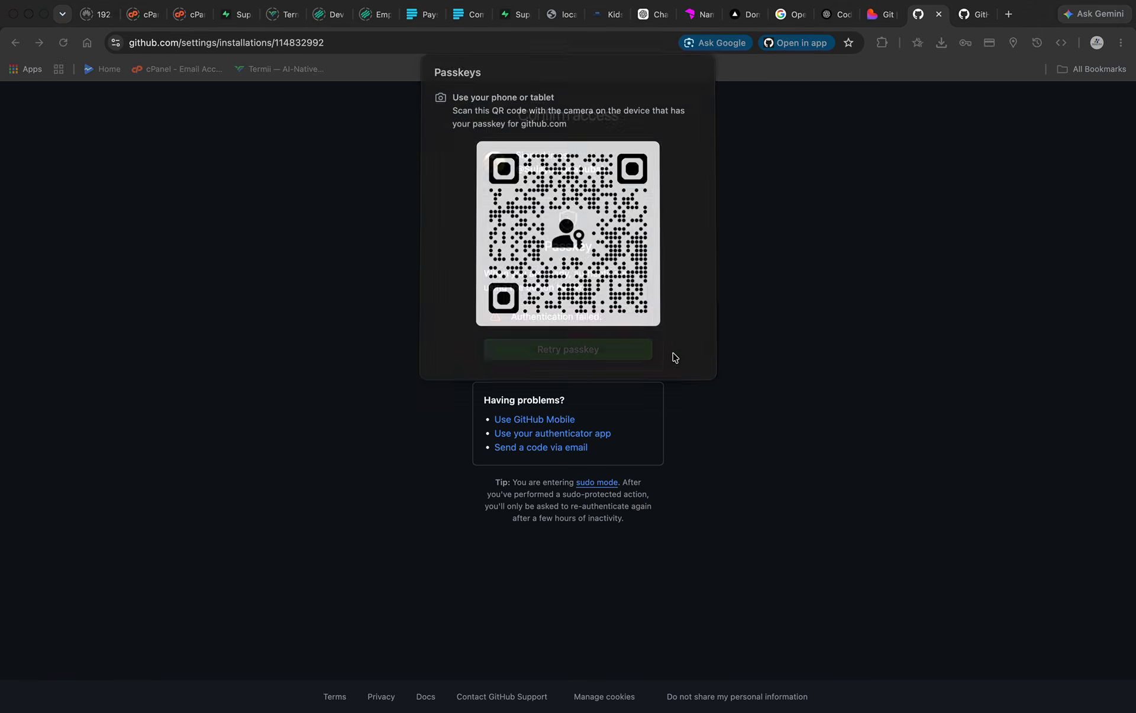
{"action": "left_click", "coordinate": [675, 355]}
{"action": "left_click", "coordinate": [548, 433]}
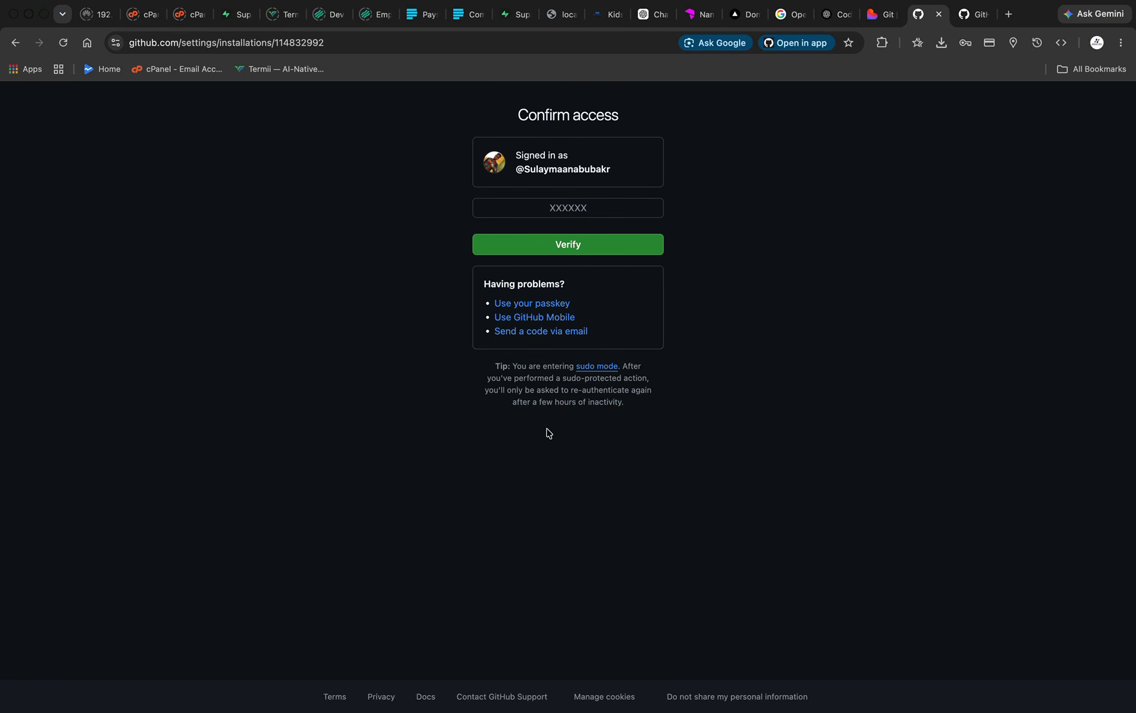
{"action": "left_click", "coordinate": [557, 208]}
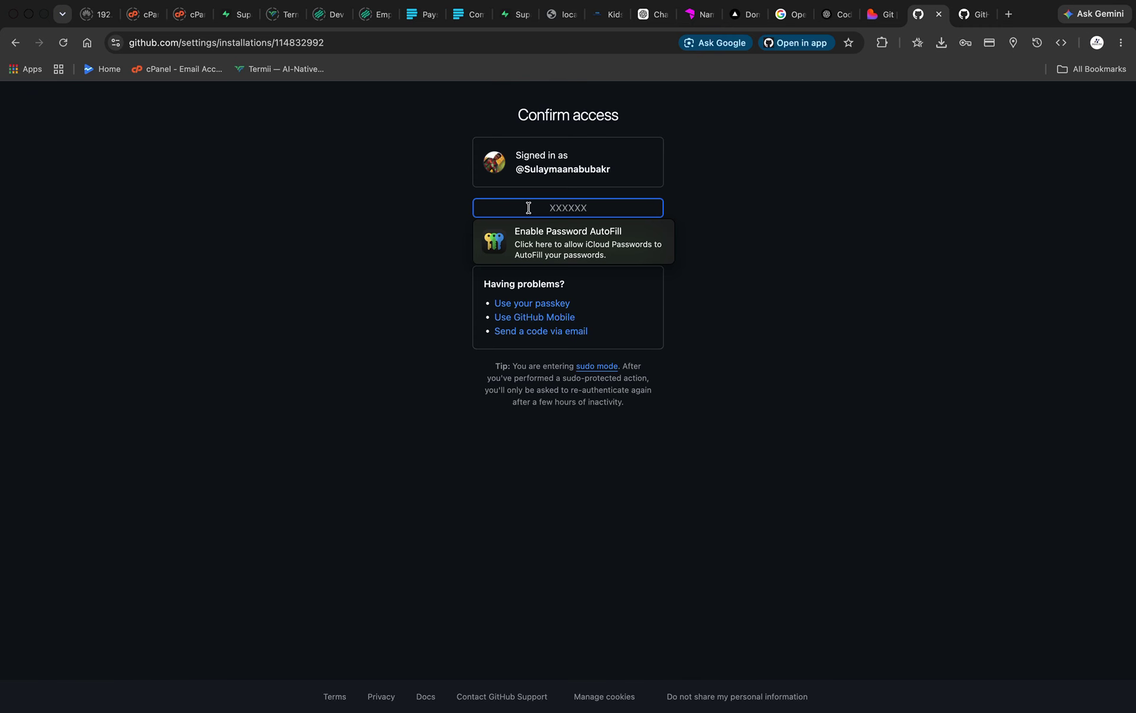
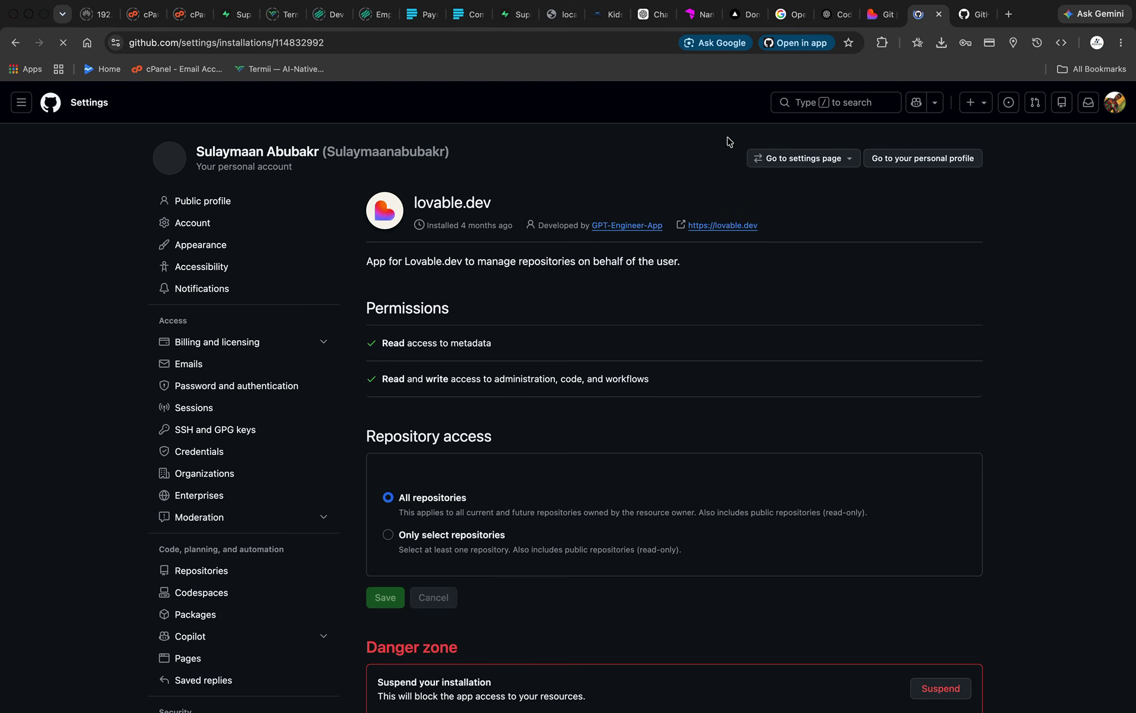
Step: Review the lovable.dev installation's All repositories access, then switch back to the Lovable tab
{"action": "scroll", "coordinate": [592, 367], "scroll_direction": "down", "scroll_amount": 5}
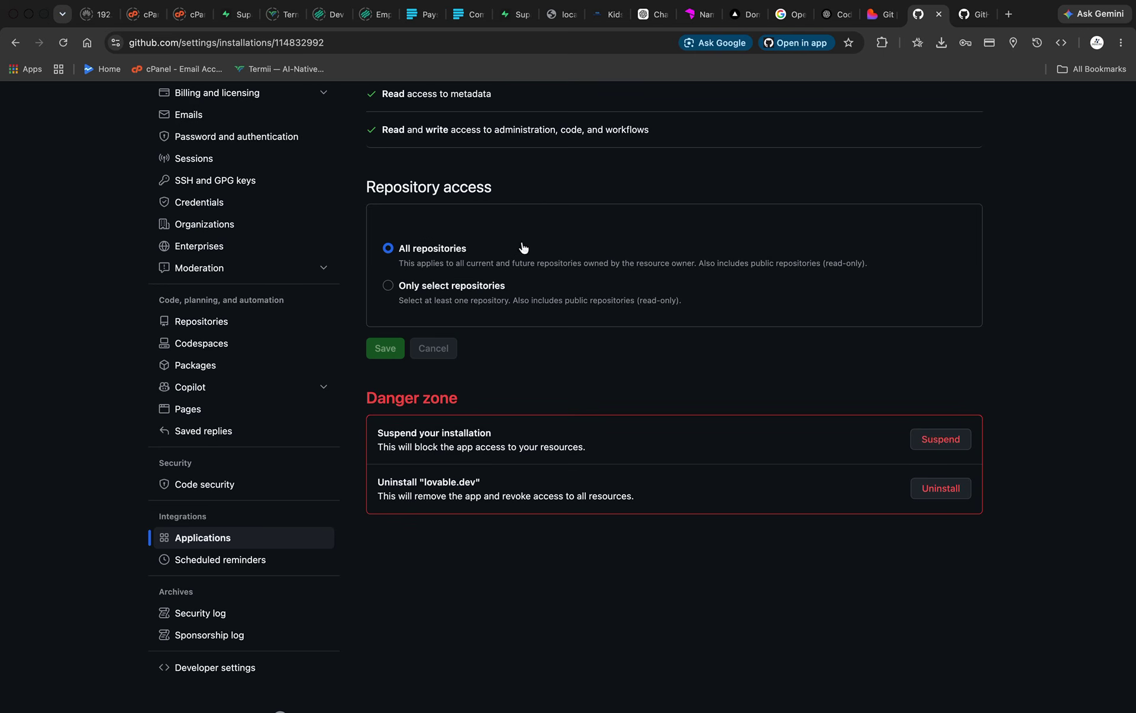
{"action": "scroll", "coordinate": [503, 278], "scroll_direction": "up", "scroll_amount": 2}
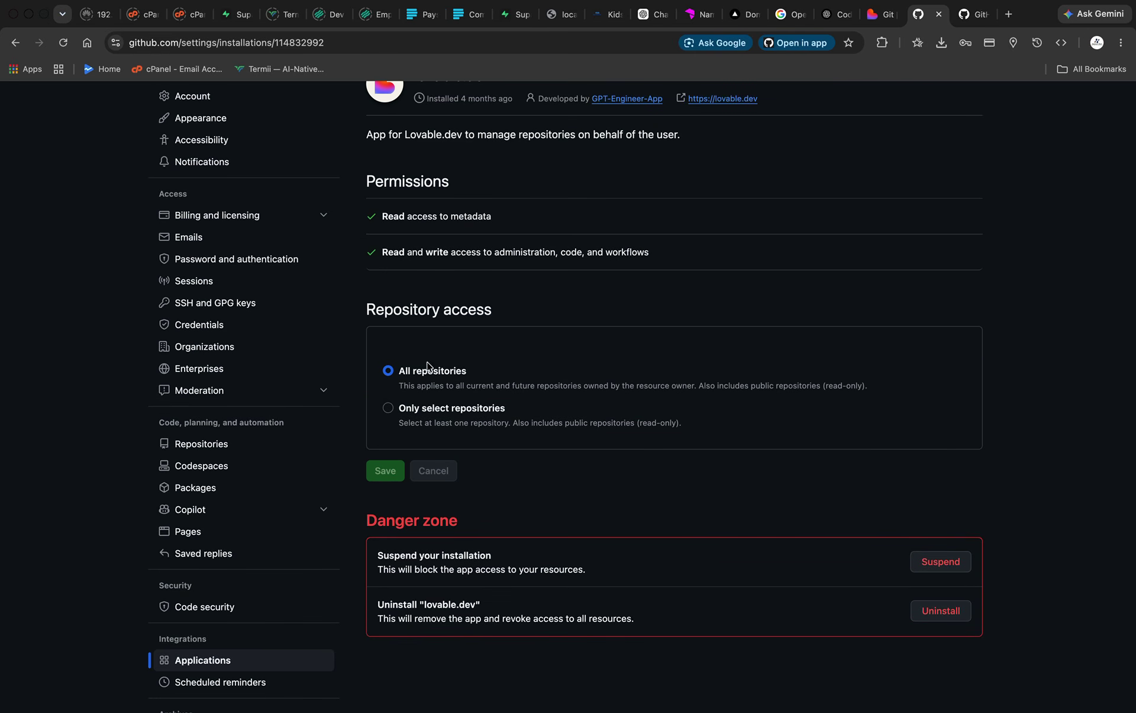
{"action": "scroll", "coordinate": [424, 397], "scroll_direction": "up", "scroll_amount": 3}
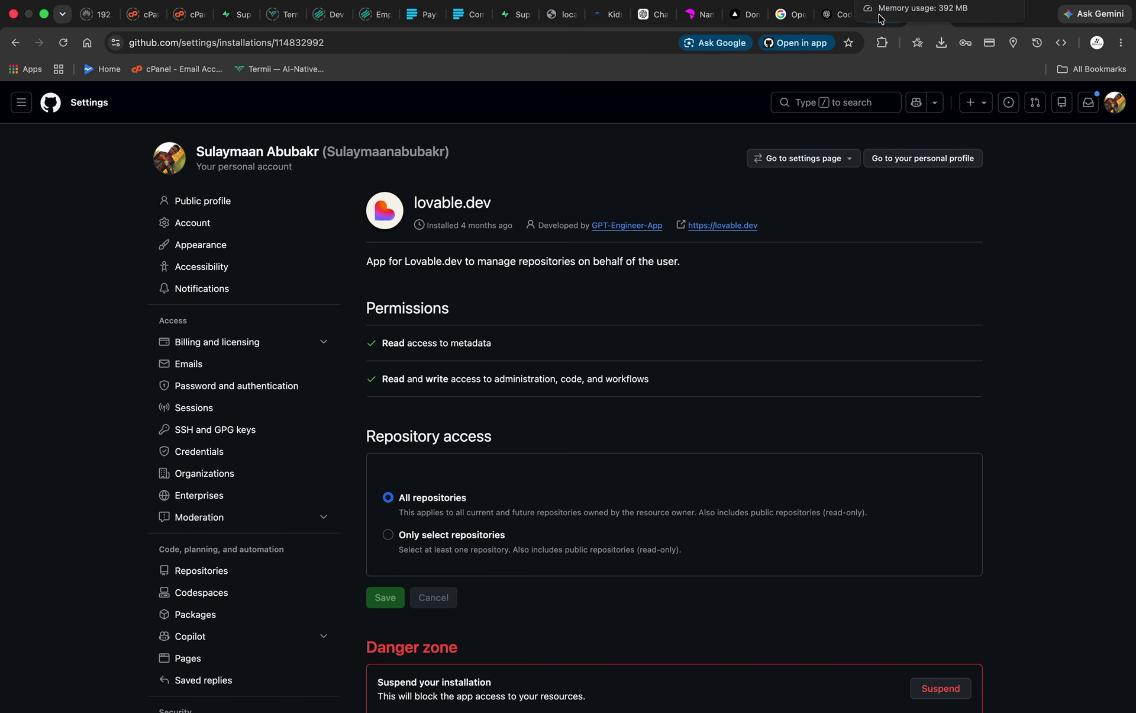
{"action": "left_click", "coordinate": [882, 17]}
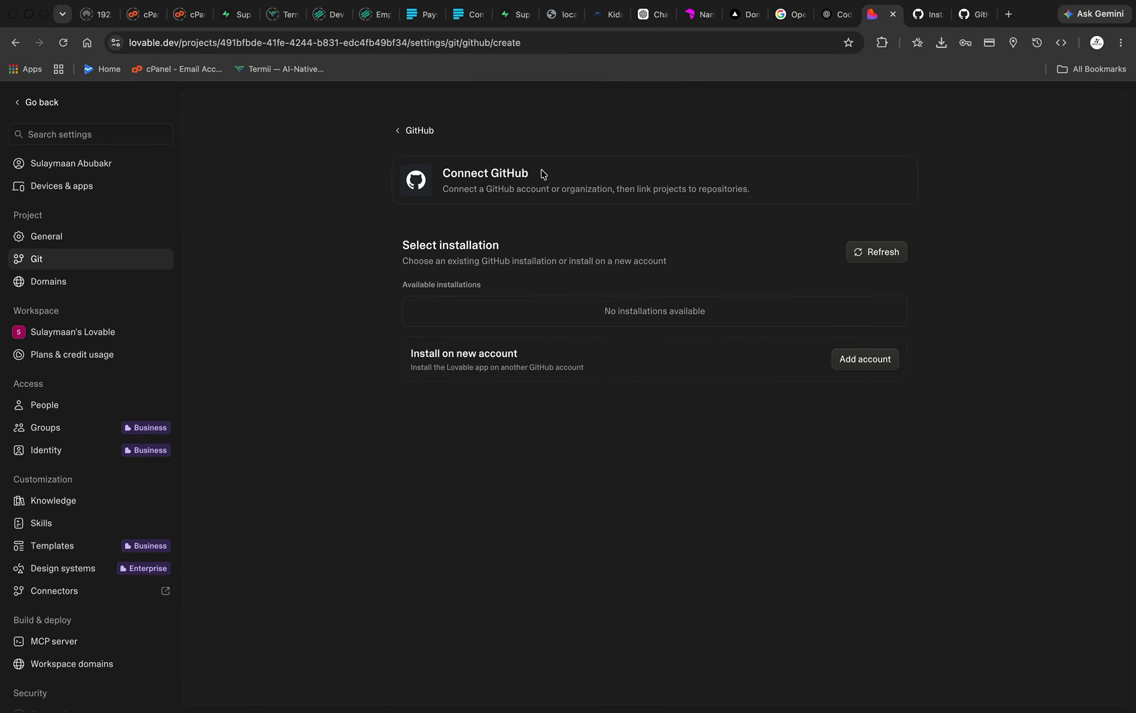
Step: Confirm the project shows Connected to moore-lux-studio on main, then return to GitHub's app settings
{"action": "left_click", "coordinate": [410, 131]}
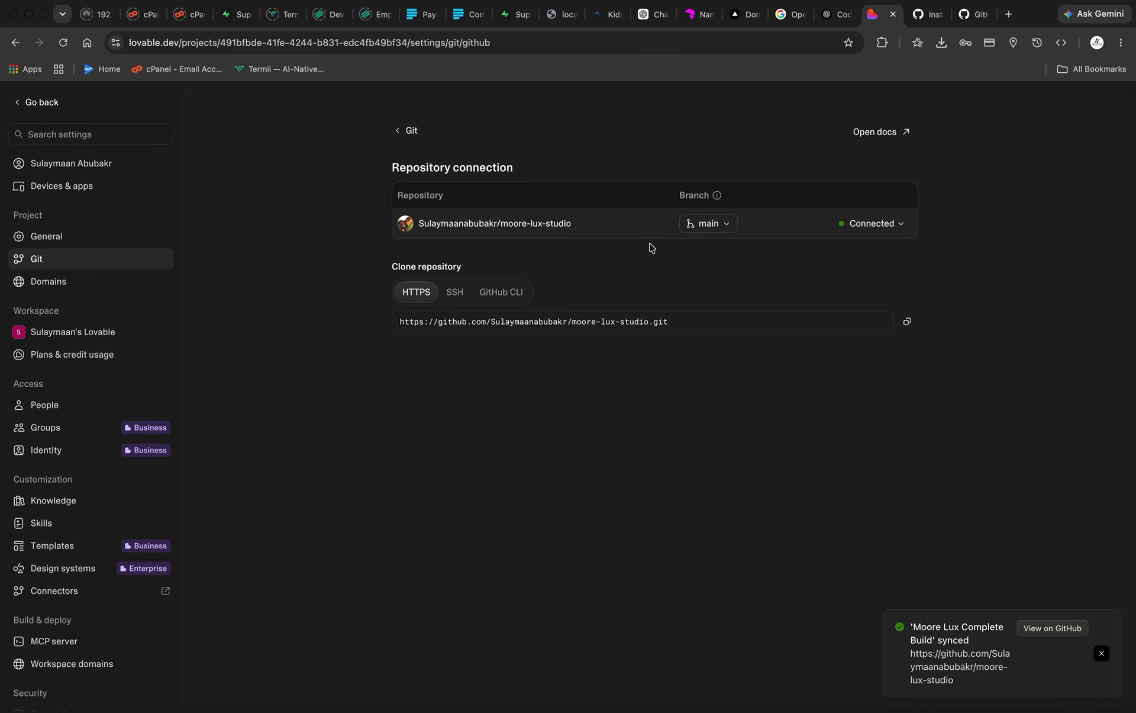
{"action": "left_click", "coordinate": [928, 13]}
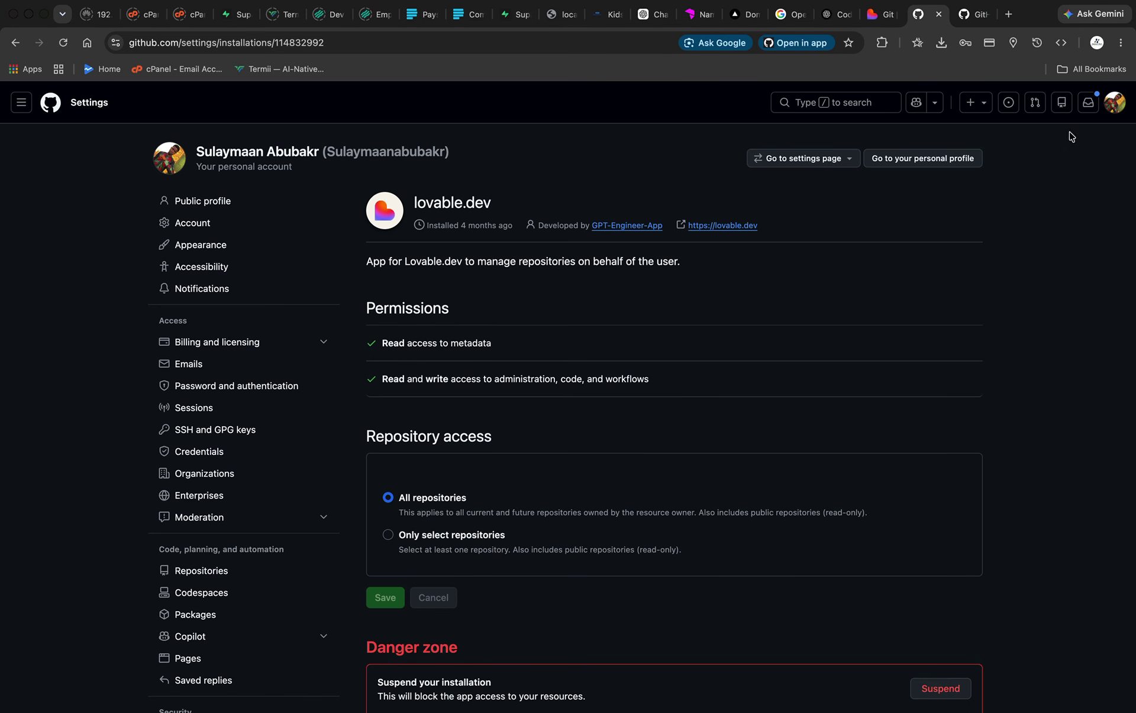
Step: Open your GitHub repositories list, return Lovable to the Moore Lux project, then open moore-lux-studio
{"action": "left_click", "coordinate": [1115, 105]}
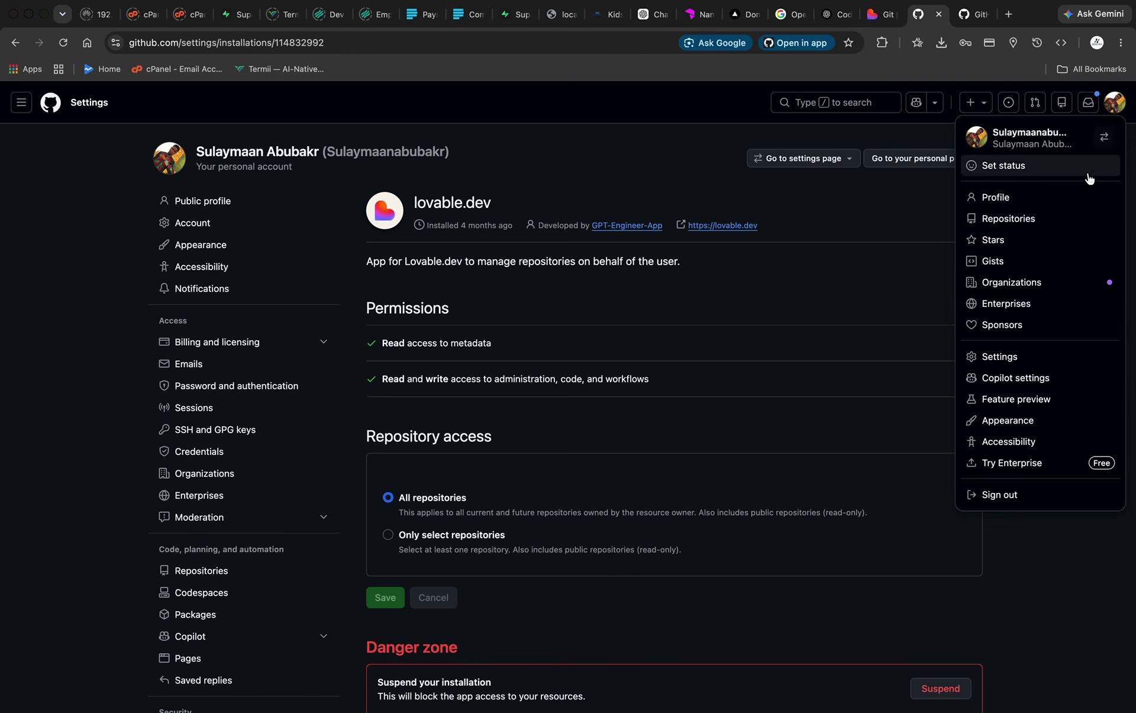
{"action": "left_click", "coordinate": [1033, 222]}
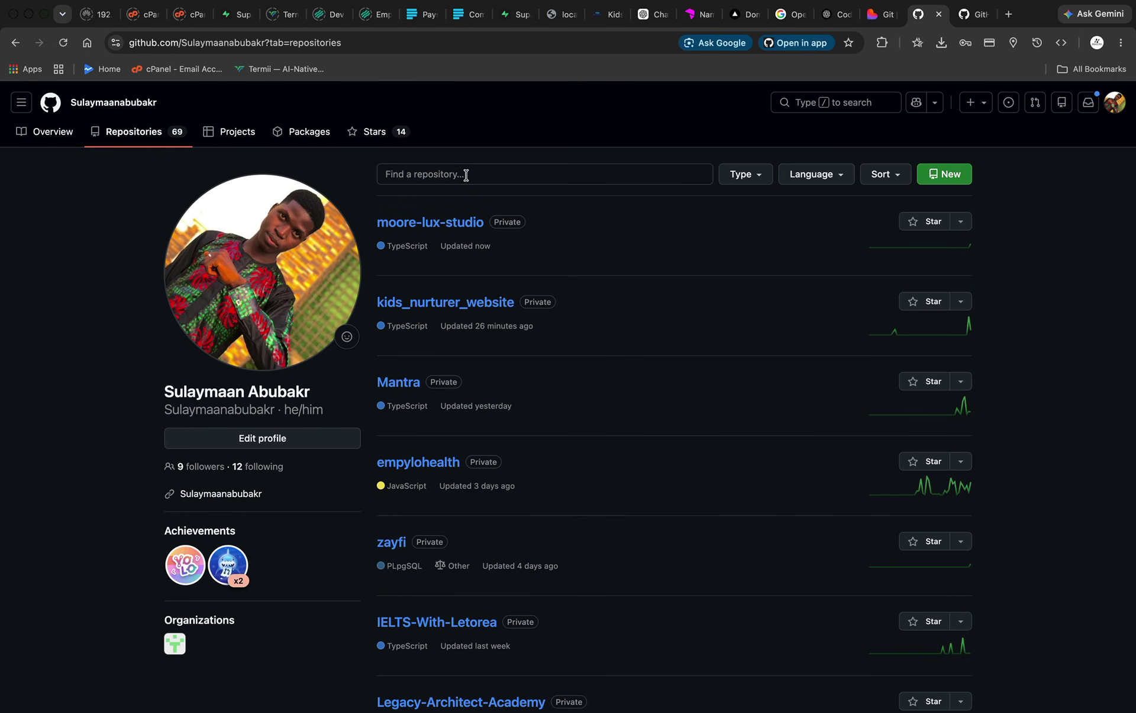
{"action": "left_click", "coordinate": [880, 17]}
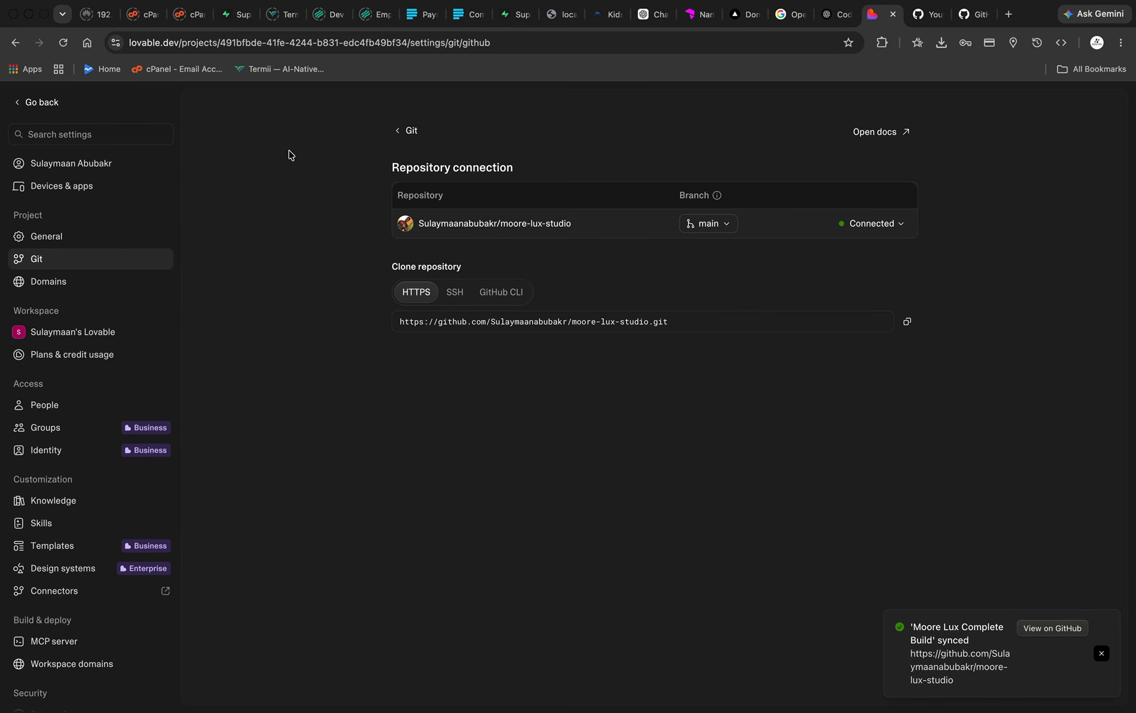
{"action": "left_click", "coordinate": [27, 103]}
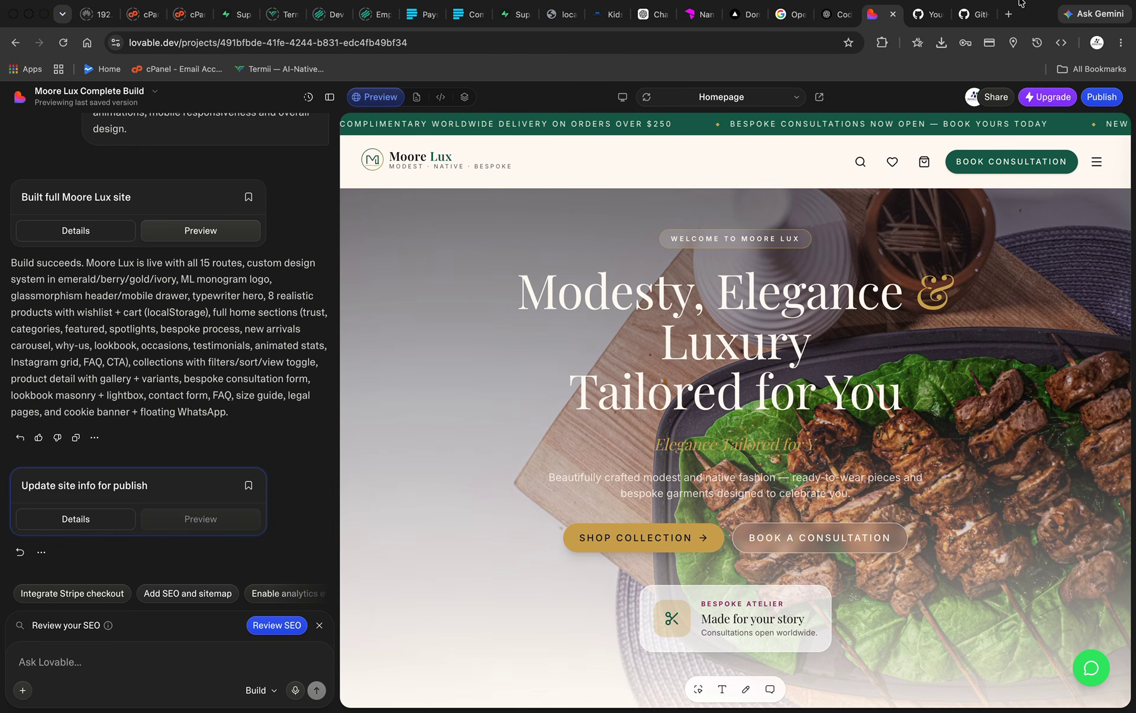
{"action": "left_click", "coordinate": [928, 14]}
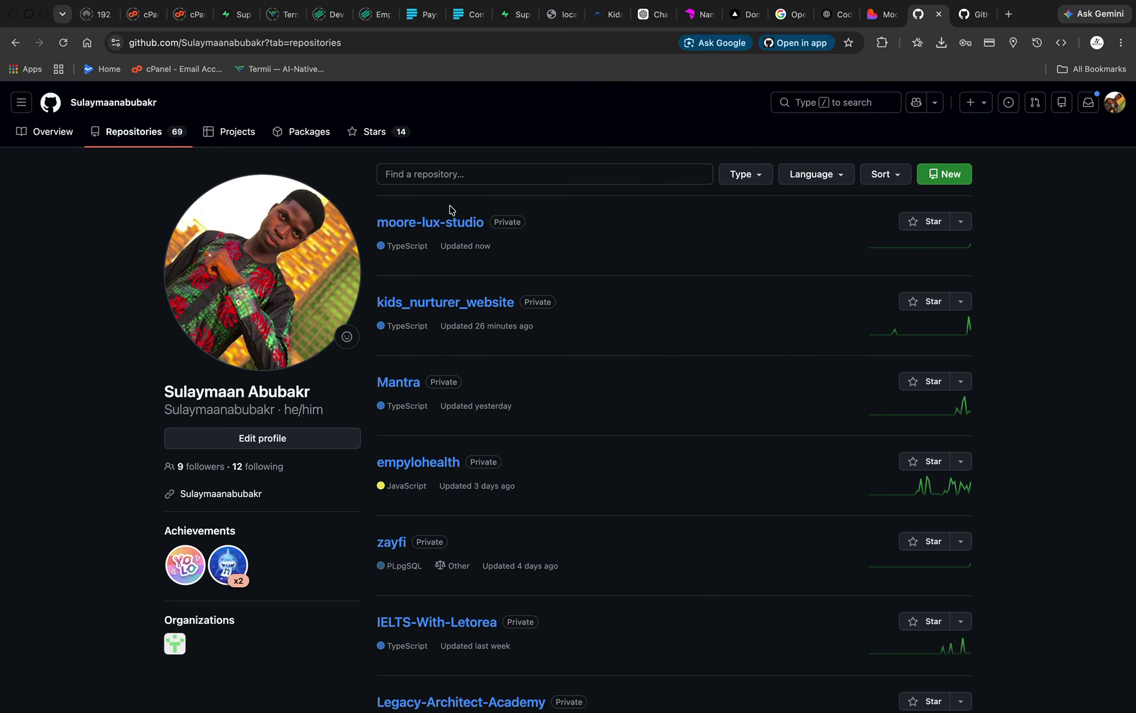
{"action": "left_click", "coordinate": [448, 224]}
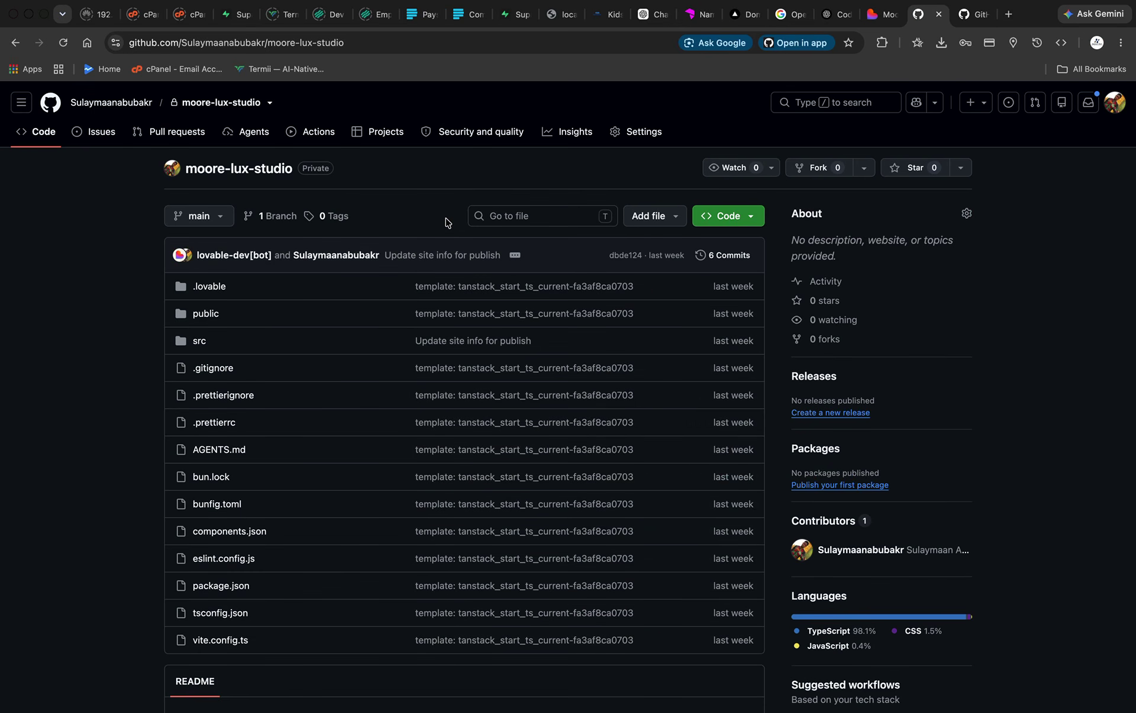
Step: Browse the moore-lux-studio file list, start Add a README, then go back to Lovable
{"action": "scroll", "coordinate": [305, 332], "scroll_direction": "down", "scroll_amount": 2}
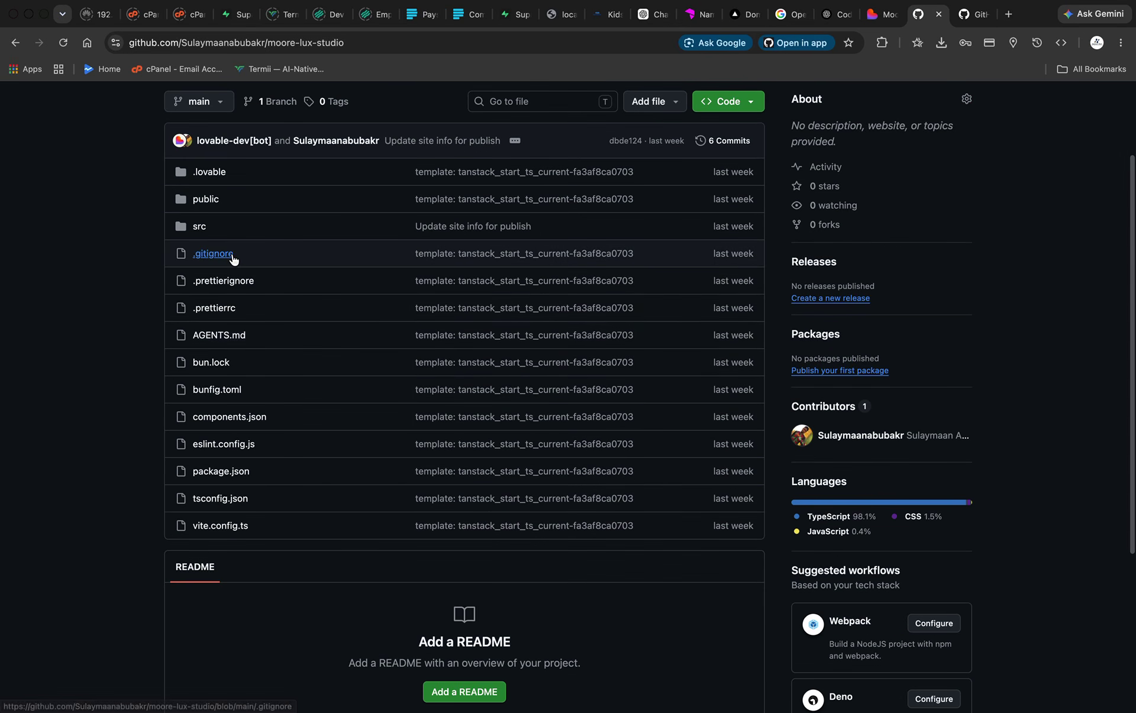
{"action": "scroll", "coordinate": [234, 257], "scroll_direction": "up", "scroll_amount": 2}
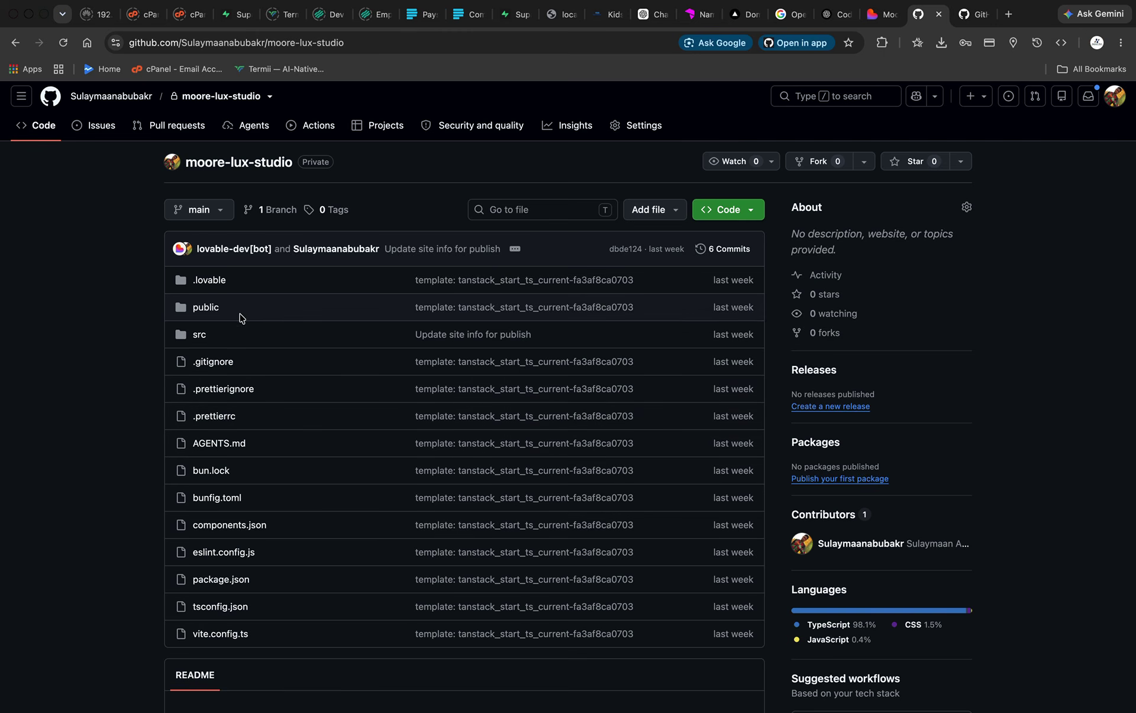
{"action": "scroll", "coordinate": [241, 314], "scroll_direction": "down", "scroll_amount": 6}
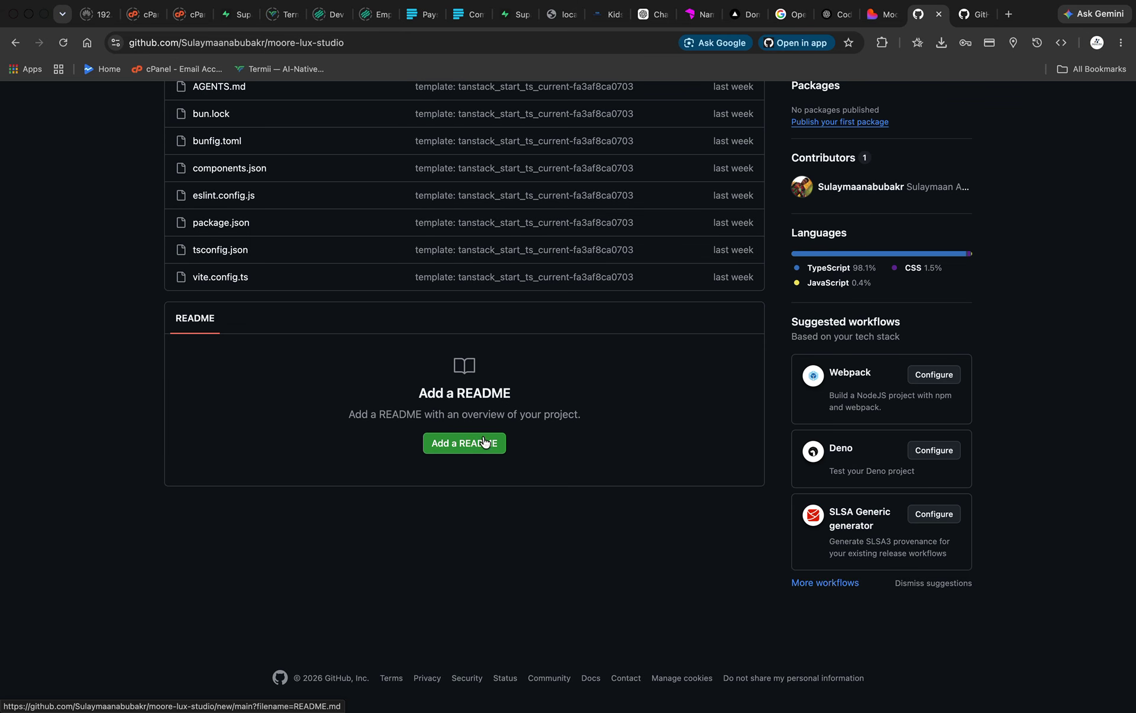
{"action": "left_click", "coordinate": [483, 444]}
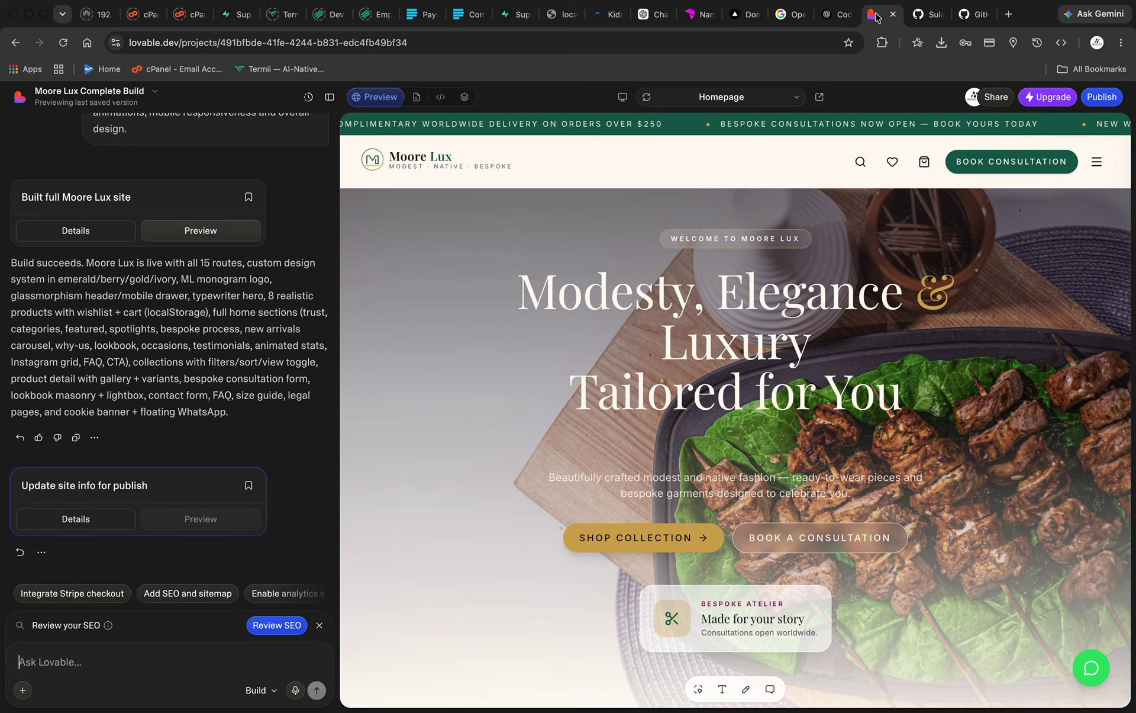
{"action": "left_click", "coordinate": [882, 14]}
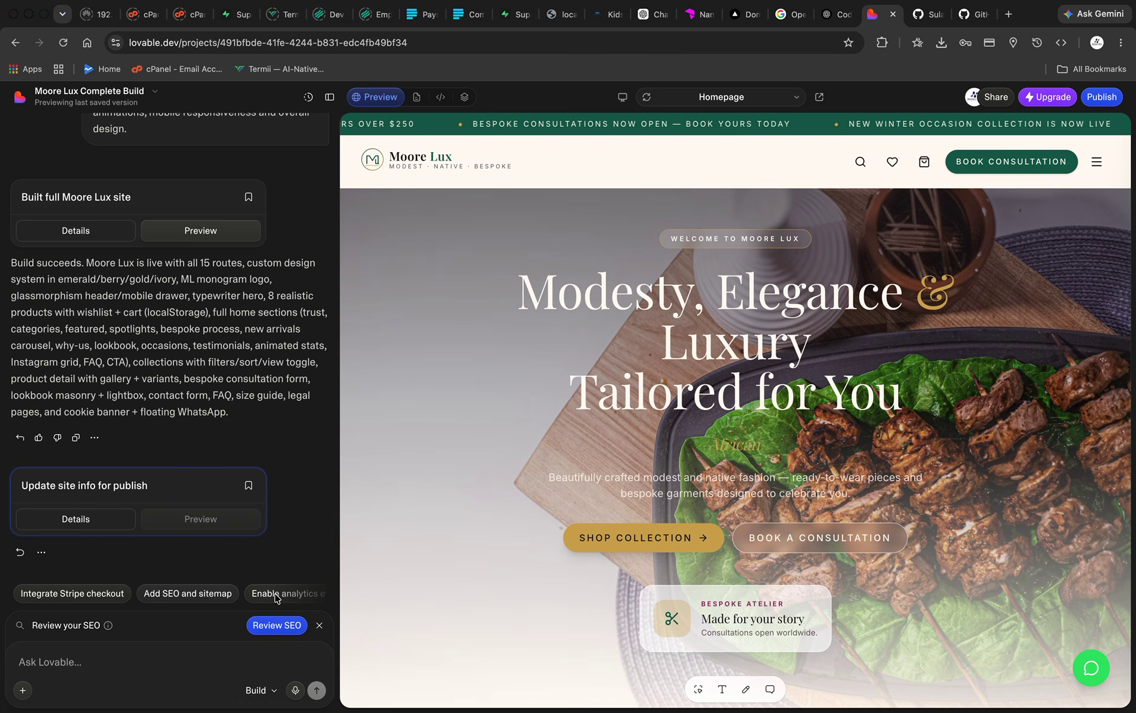
{"action": "left_click_drag", "start_coordinate": [275, 594], "coordinate": [122, 581]}
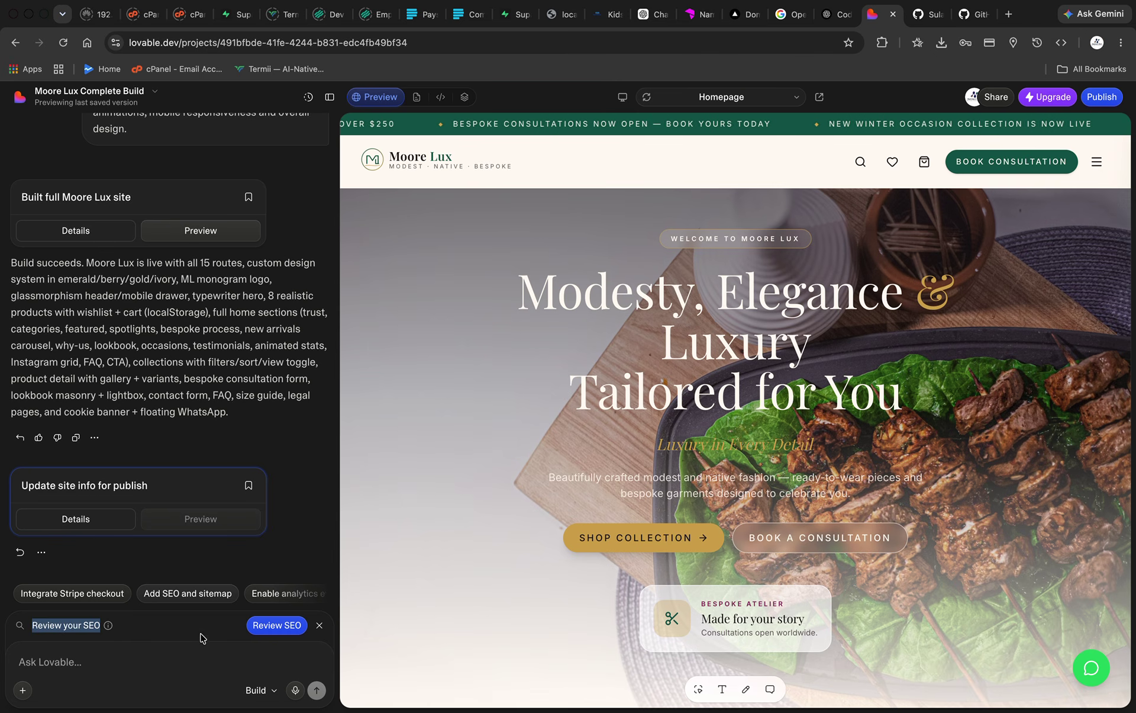
{"action": "left_click", "coordinate": [141, 663]}
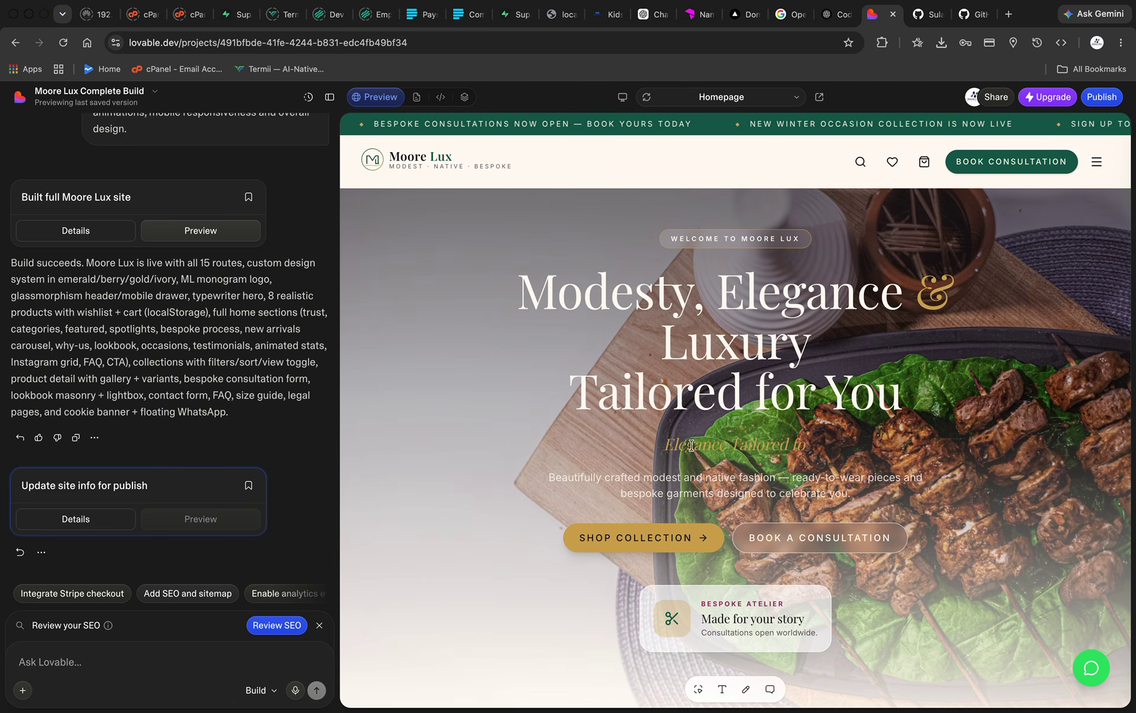
{"action": "left_click_drag", "start_coordinate": [655, 446], "coordinate": [823, 446]}
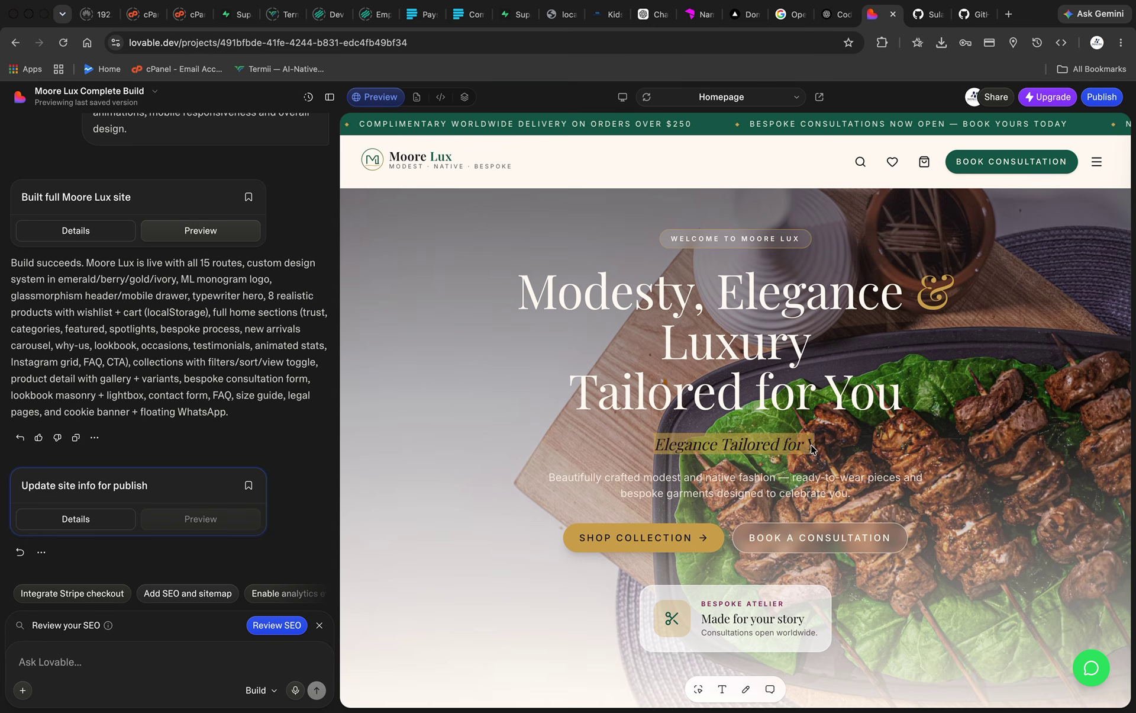
{"action": "right_click", "coordinate": [812, 425]}
{"action": "left_click", "coordinate": [833, 479]}
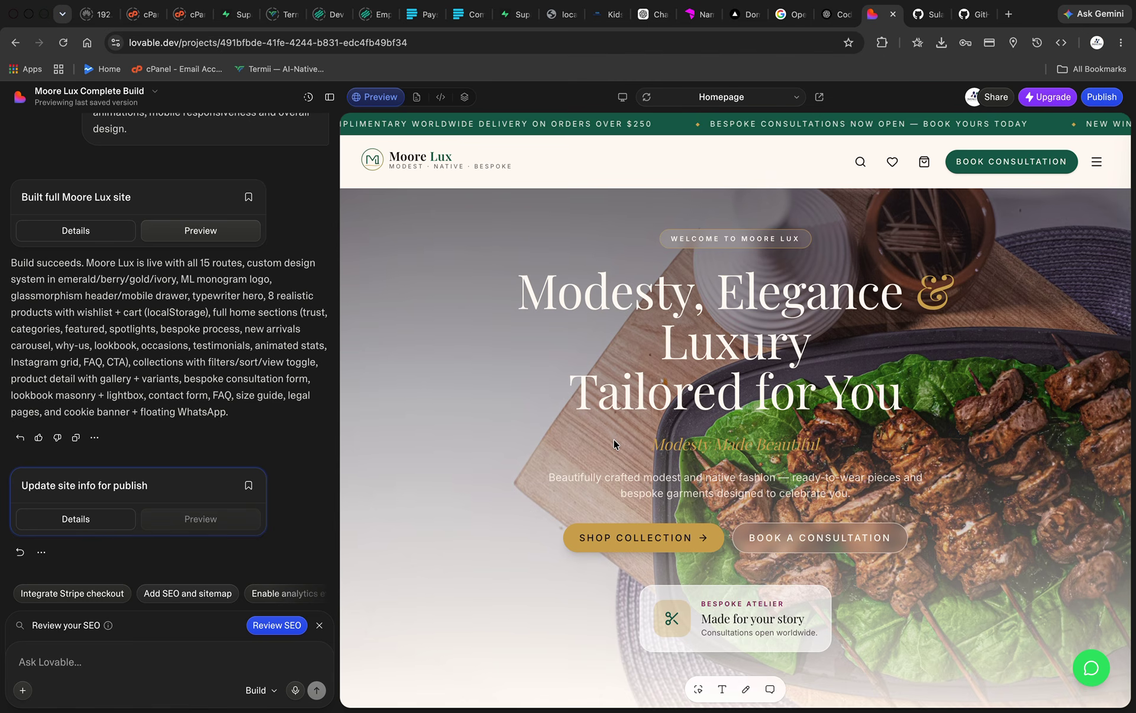
{"action": "left_click", "coordinate": [86, 663]}
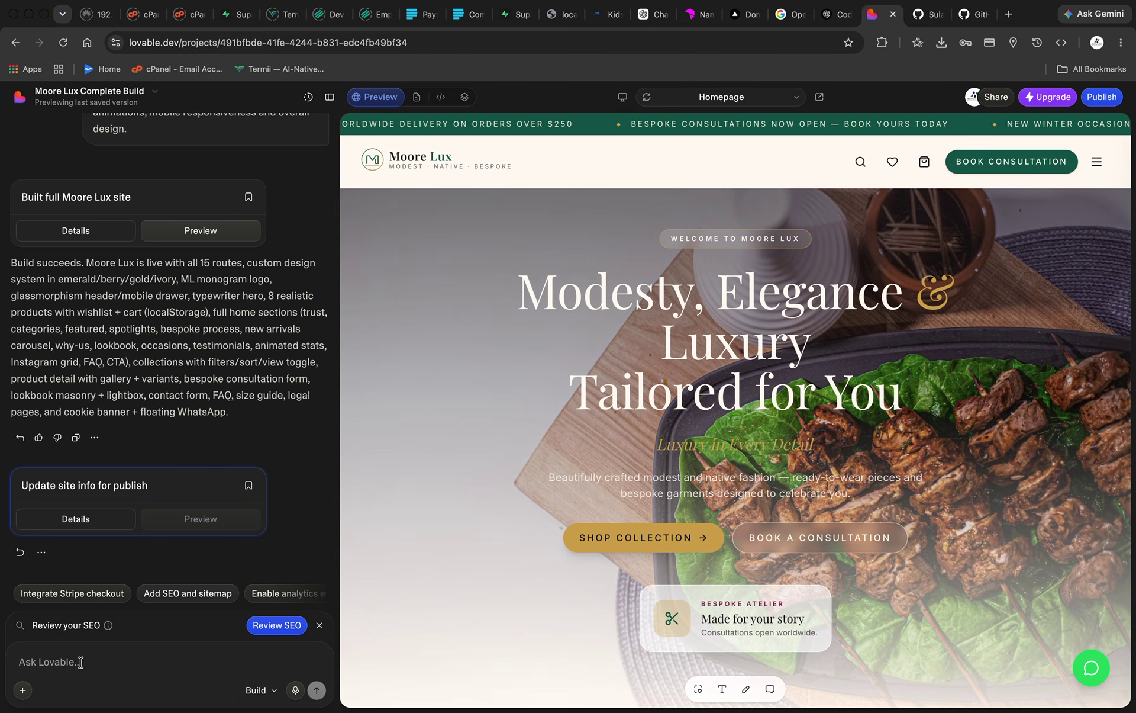
Step: Draft a prompt to change all site images to fit a Nigerian fashion brand, or generate AI images
{"action": "type", "text": "chnage"}
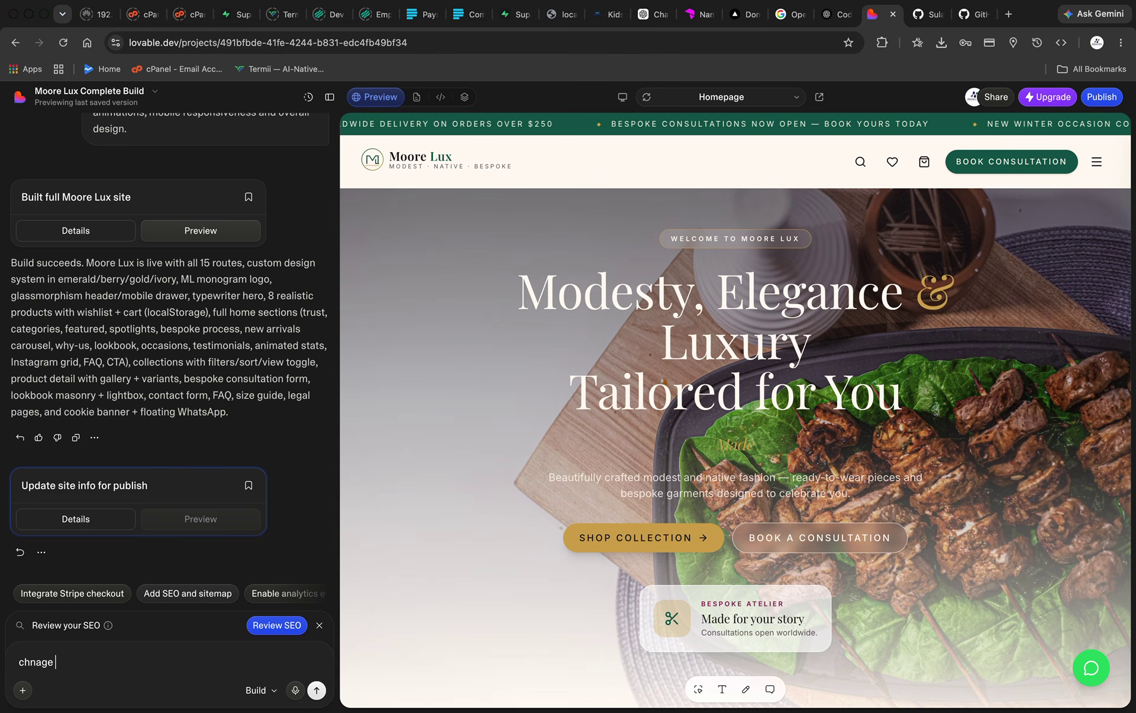
{"action": "type", "text": " the color"}
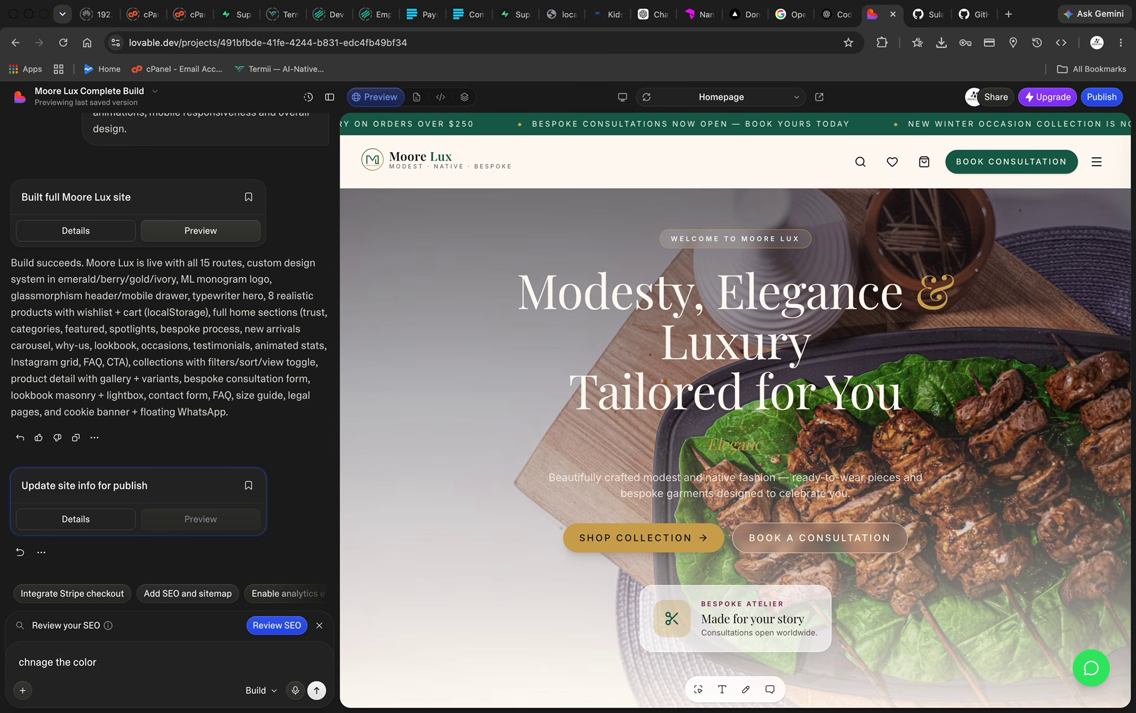
{"action": "key", "text": "BackSpace"}
{"action": "key", "text": "BackSpace"}
{"action": "key", "text": "BackSpace"}
{"action": "key", "text": "BackSpace"}
{"action": "key", "text": "BackSpace"}
{"action": "key", "text": "BackSpace"}
{"action": "key", "text": "BackSpace"}
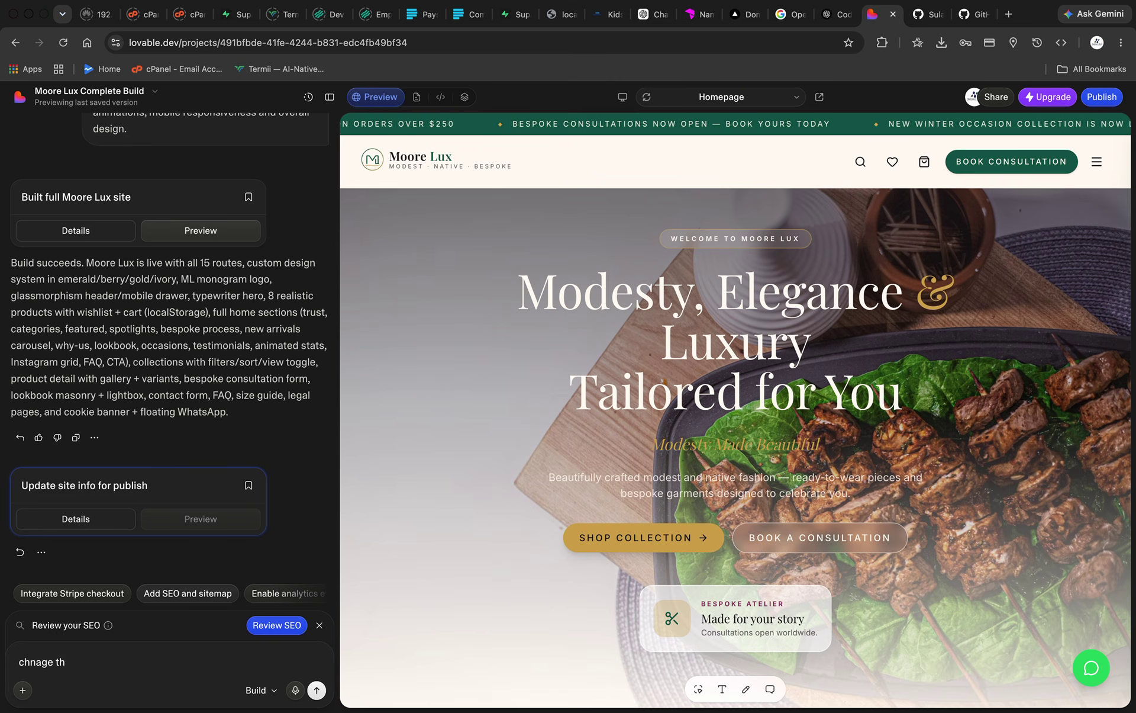
{"action": "type", "text": "e"}
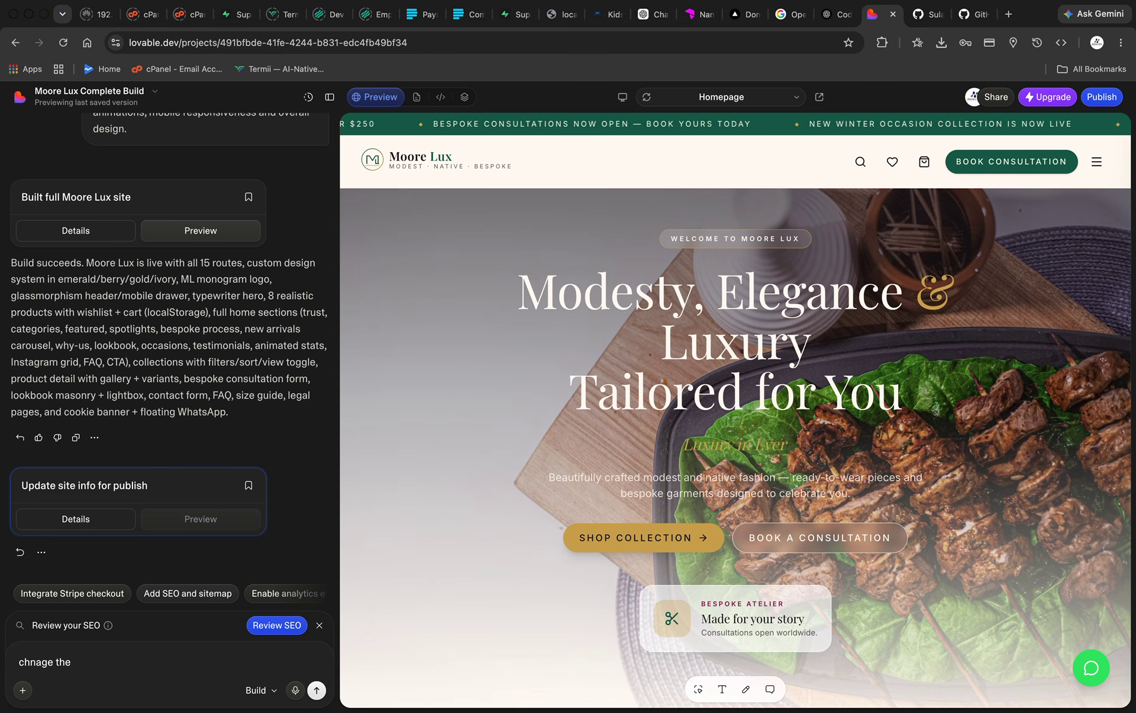
{"action": "key", "text": "BackSpace"}
{"action": "type", "text": "the"}
{"action": "key", "text": "BackSpace"}
{"action": "type", "text": "images used on the site to fit what a fashion"}
{"action": "key", "text": "BackSpace"}
{"action": "key", "text": "BackSpace"}
{"action": "key", "text": "BackSpace"}
{"action": "key", "text": "BackSpace"}
{"action": "key", "text": "BackSpace"}
{"action": "key", "text": "BackSpace"}
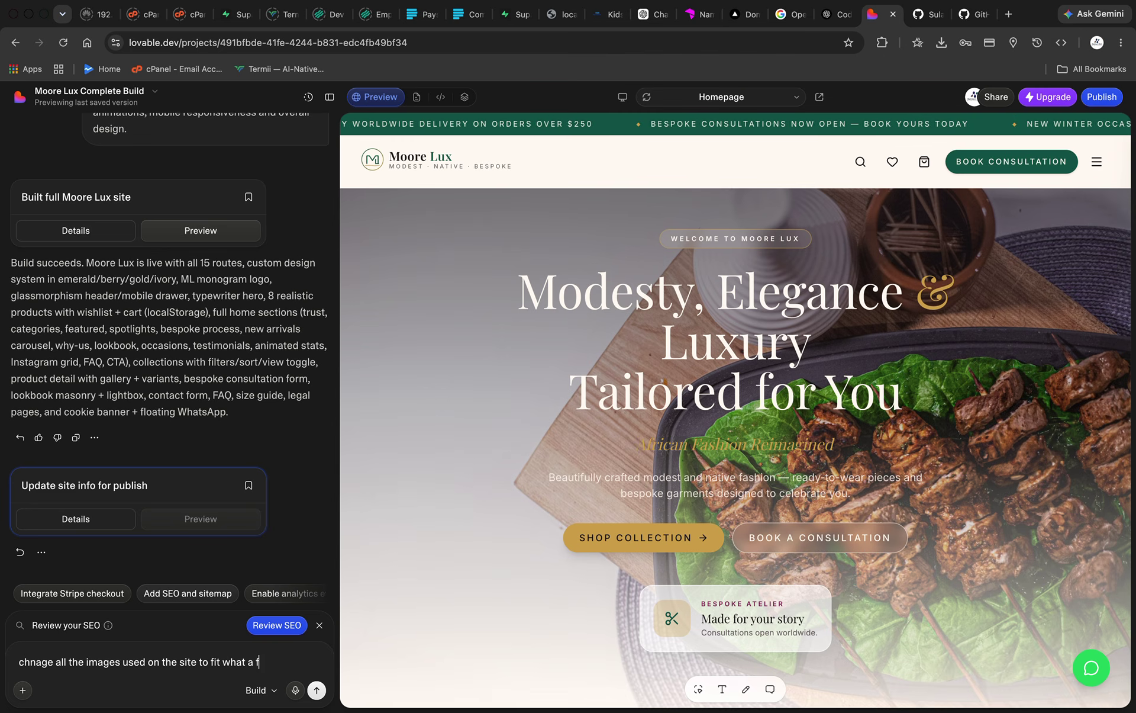
{"action": "type", "text": "nigerian"}
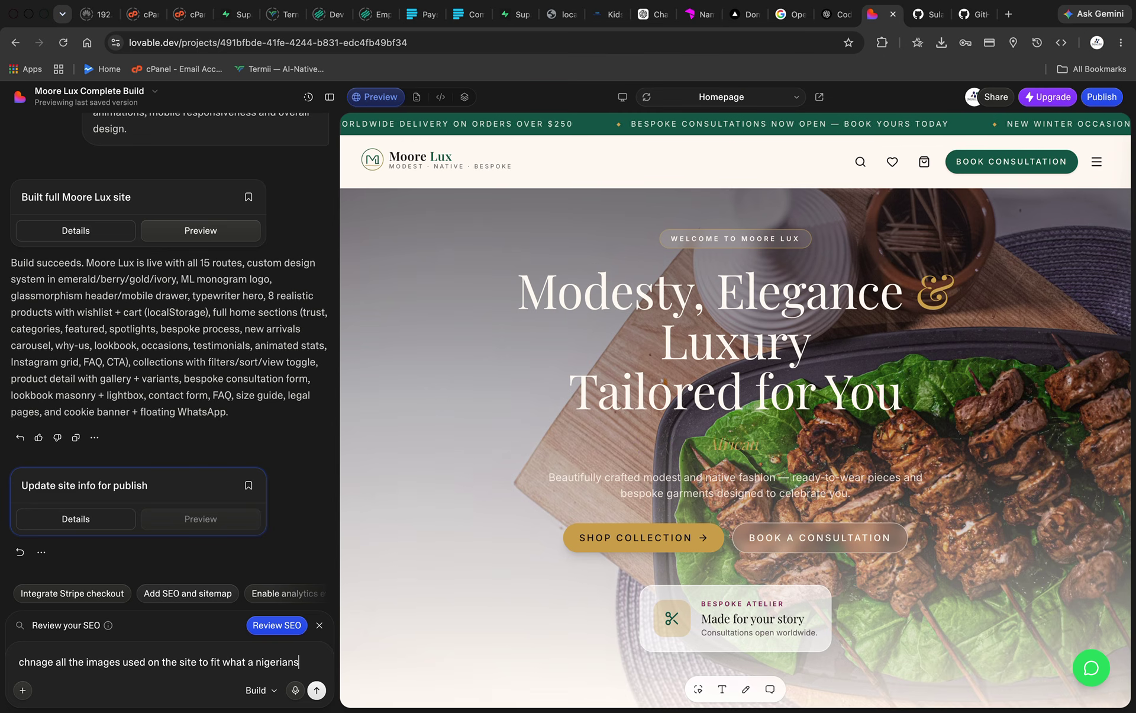
{"action": "type", "text": "s"}
{"action": "key", "text": "BackSpace"}
{"action": "type", "text": "fa"}
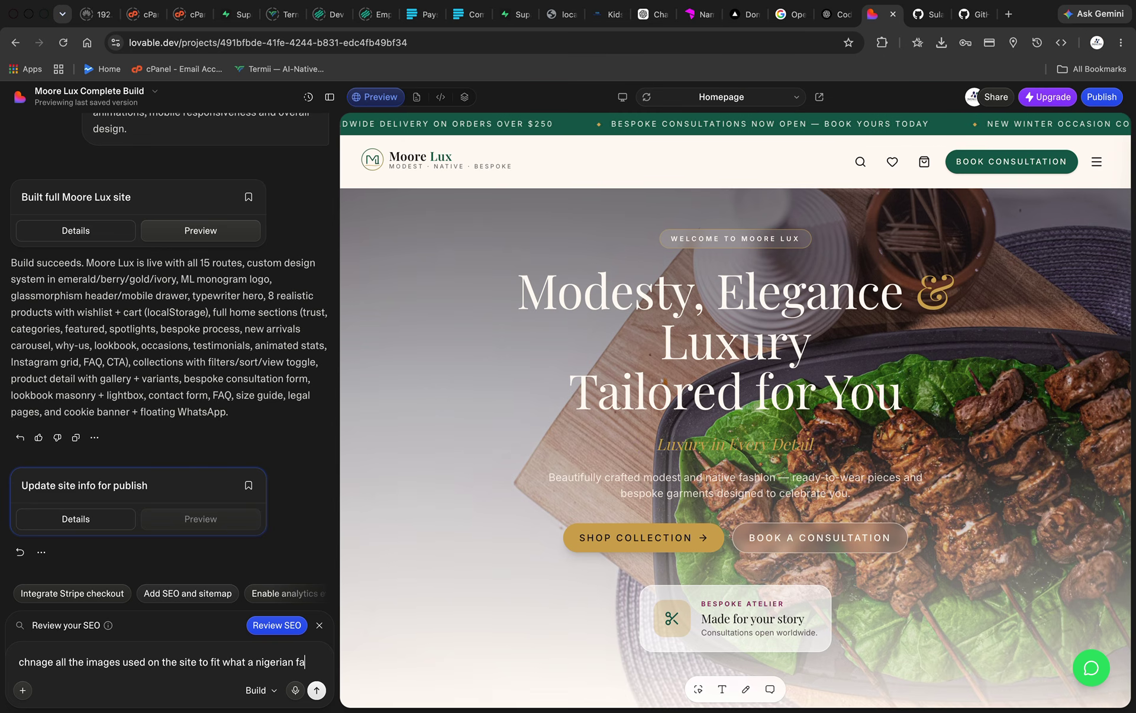
{"action": "type", "text": "shion"}
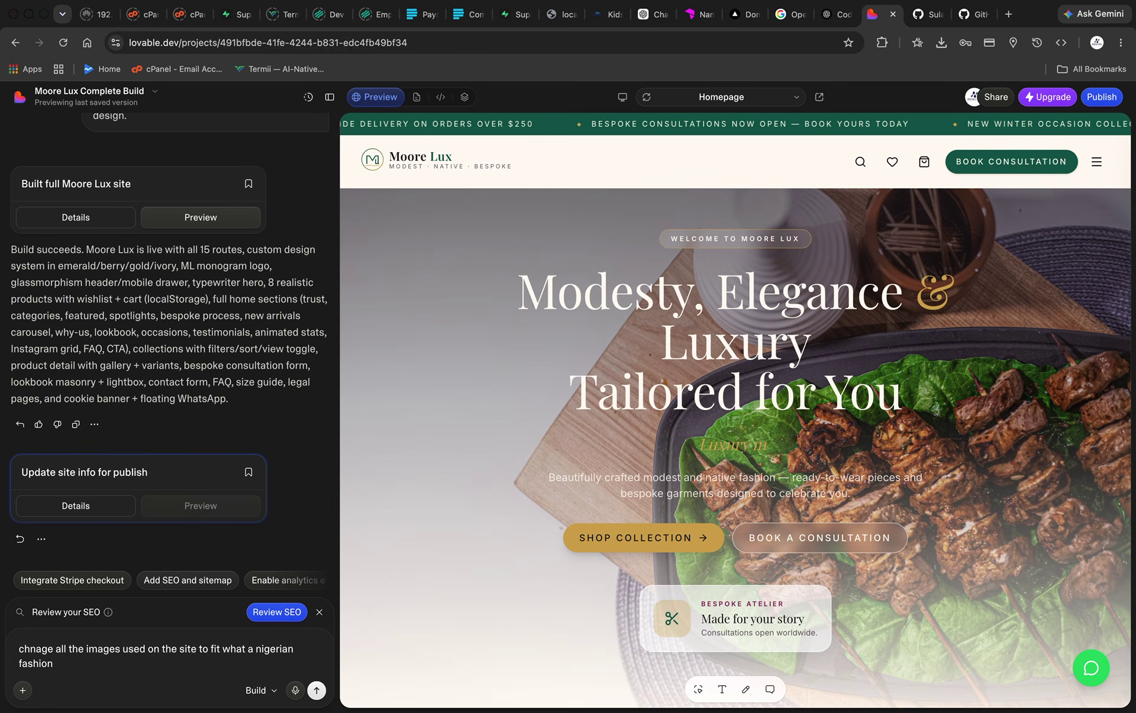
{"action": "type", "text": " brand i"}
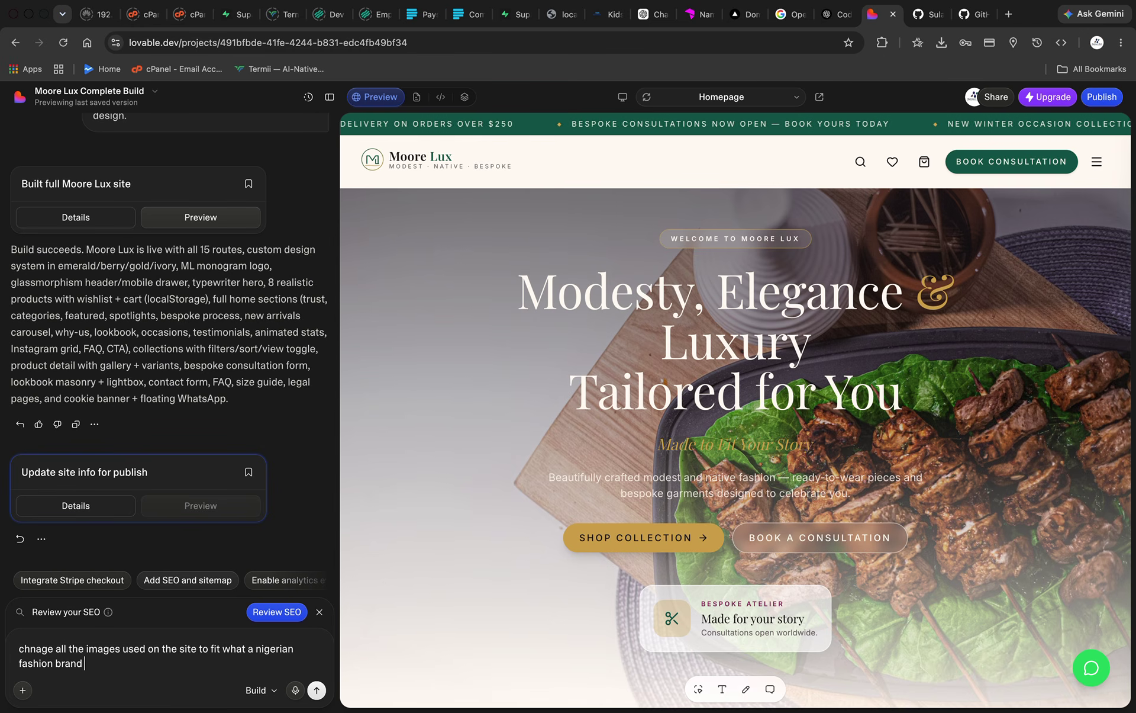
{"action": "key", "text": "BackSpace"}
{"action": "key", "text": "BackSpace"}
{"action": "key", "text": "BackSpace"}
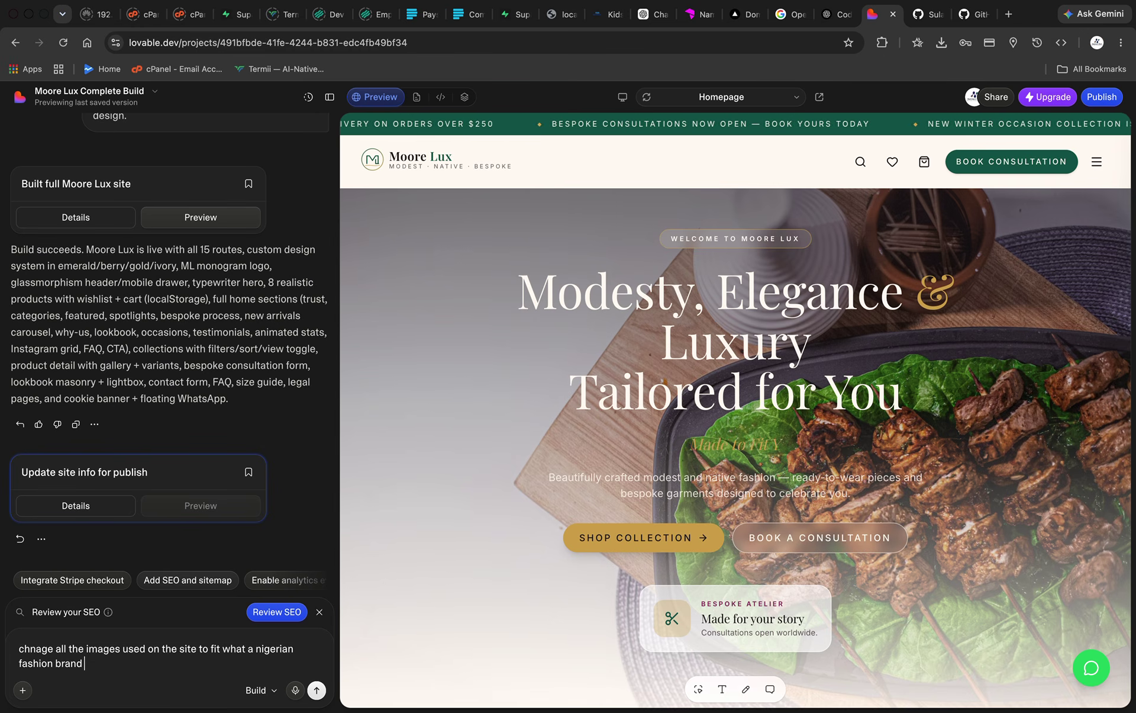
{"action": "type", "text": "does,"}
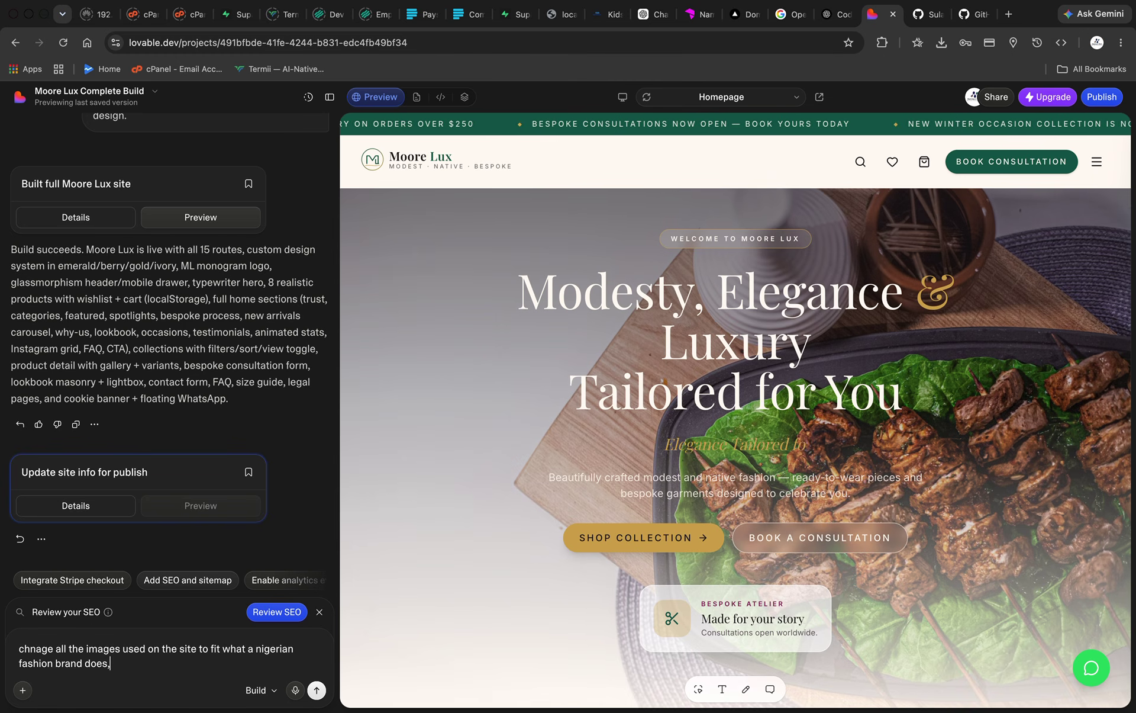
{"action": "type", "text": " make sur"}
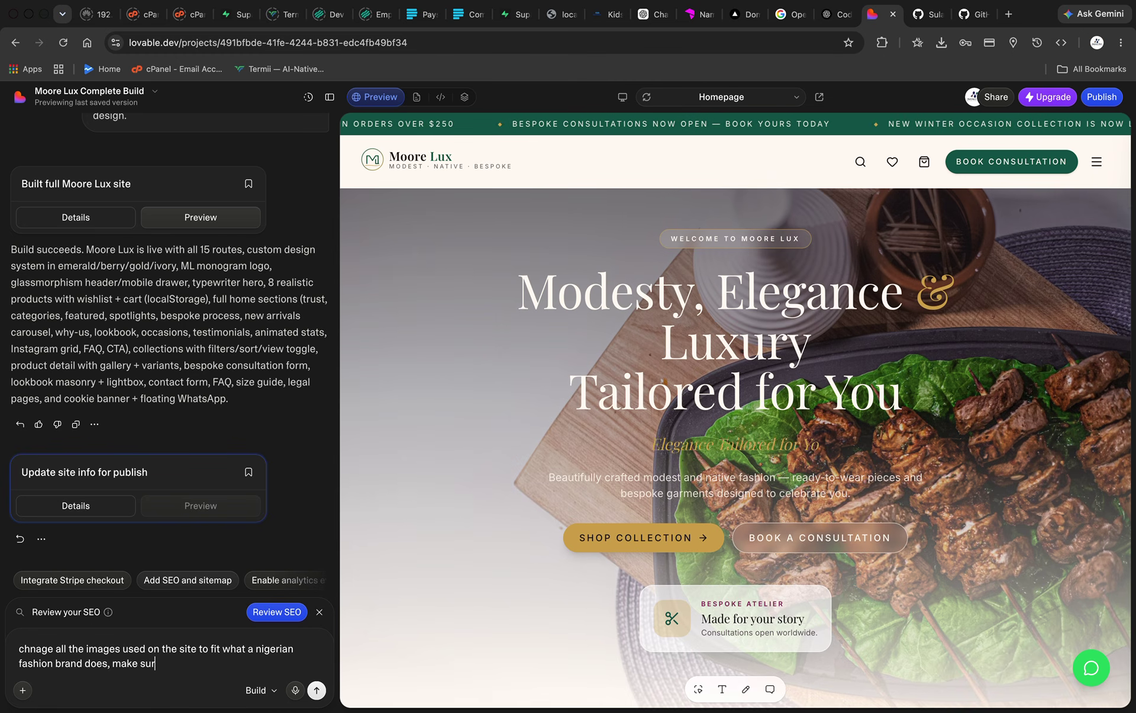
{"action": "type", "text": "ew the images are the correct ones "}
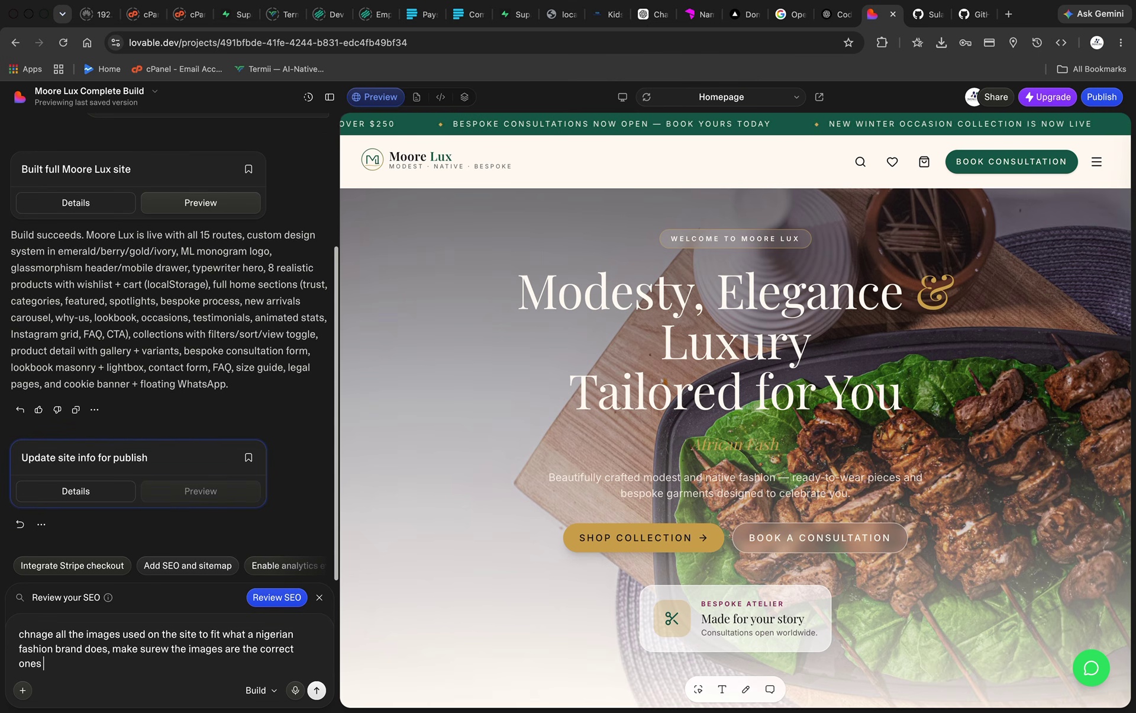
{"action": "type", "text": "or generate A"}
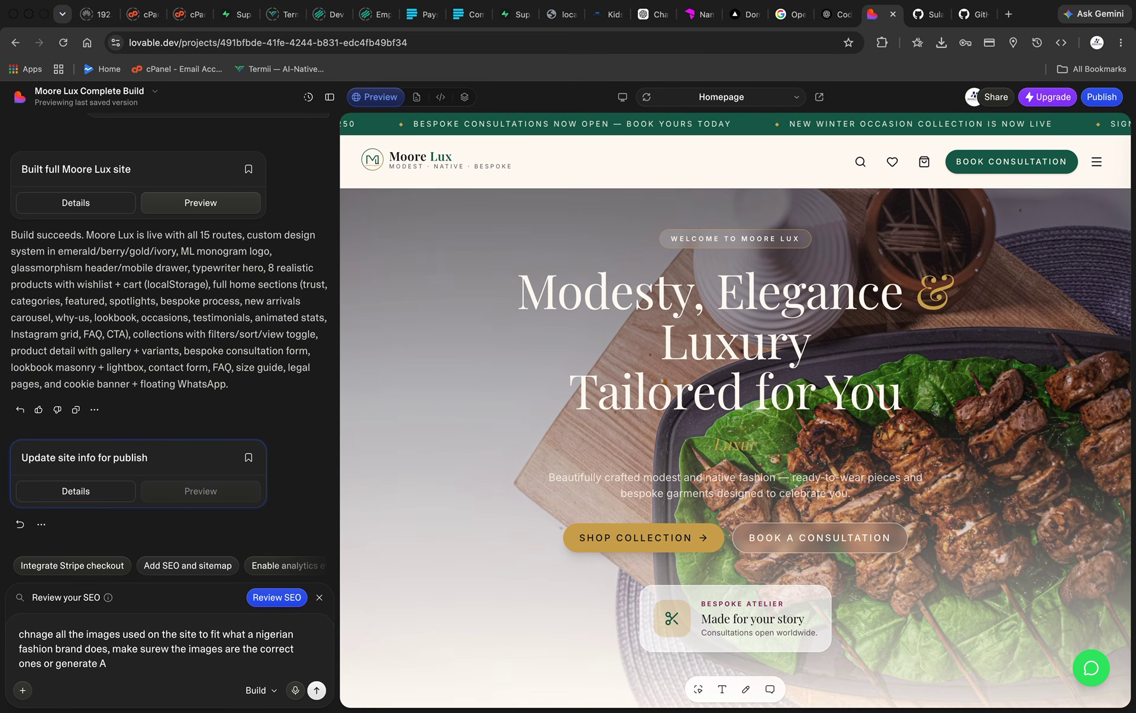
{"action": "type", "text": "I images for them"}
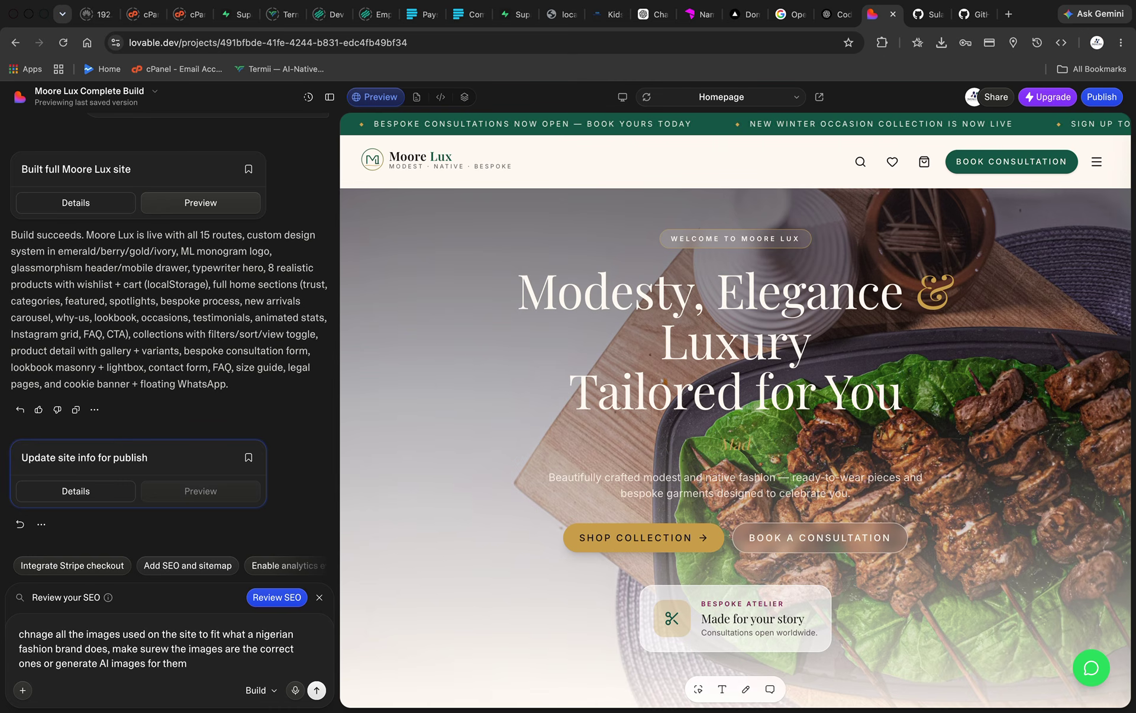
Step: Send the image request, copy an em dash from the preview, and type 'remove all em-dashes from the full site'
{"action": "left_click", "coordinate": [318, 690]}
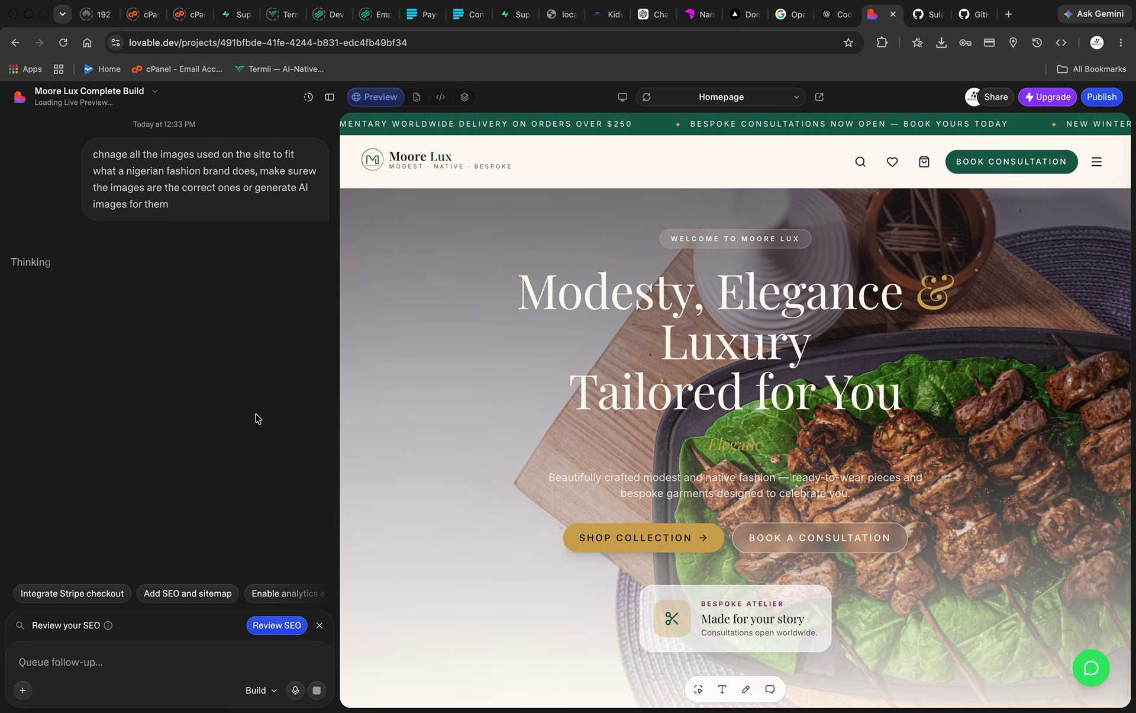
{"action": "scroll", "coordinate": [671, 436], "scroll_direction": "down", "scroll_amount": 10}
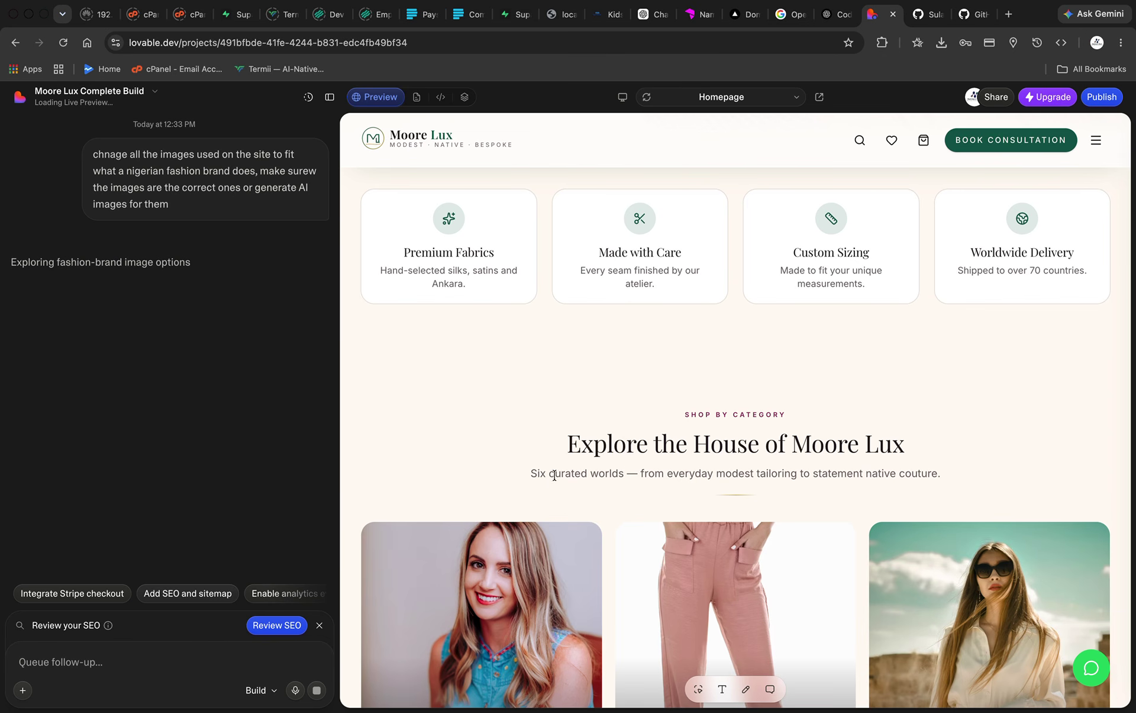
{"action": "double_click", "coordinate": [631, 472]}
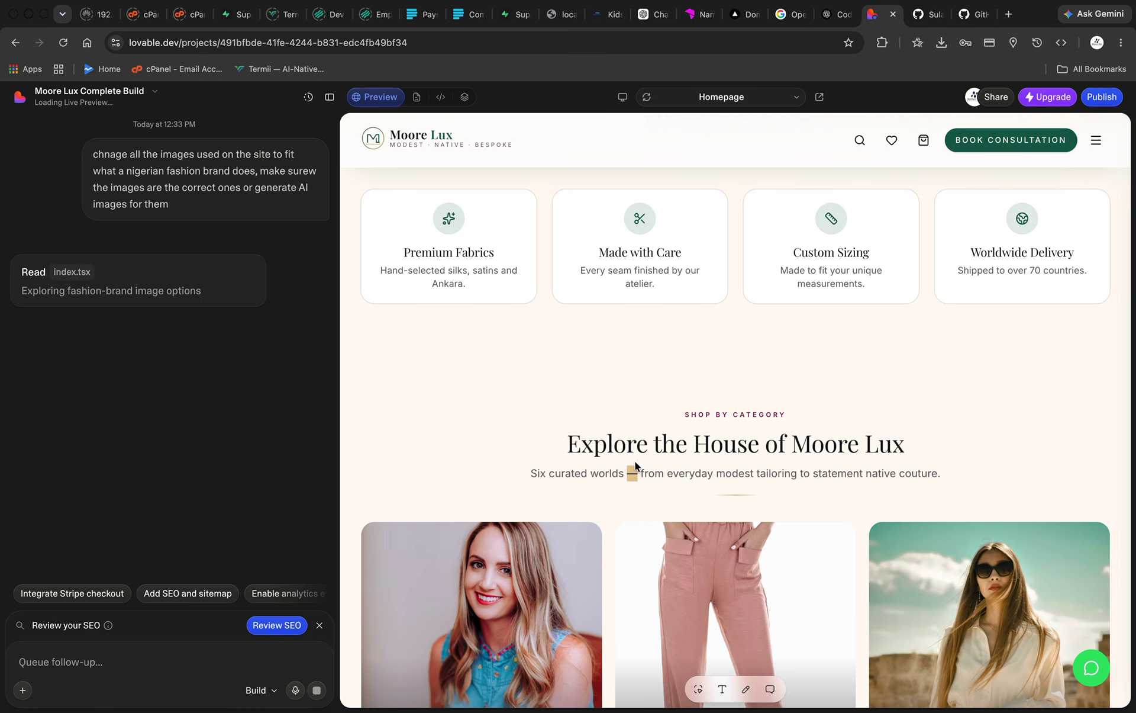
{"action": "right_click", "coordinate": [634, 471]}
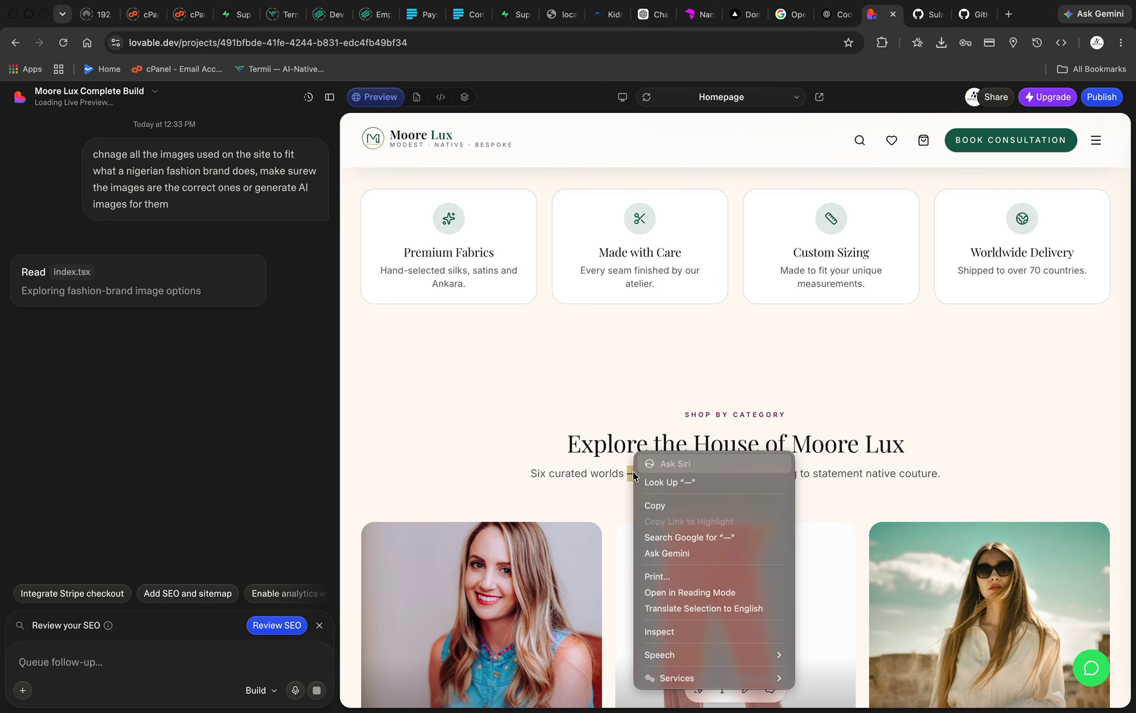
{"action": "left_click", "coordinate": [654, 507]}
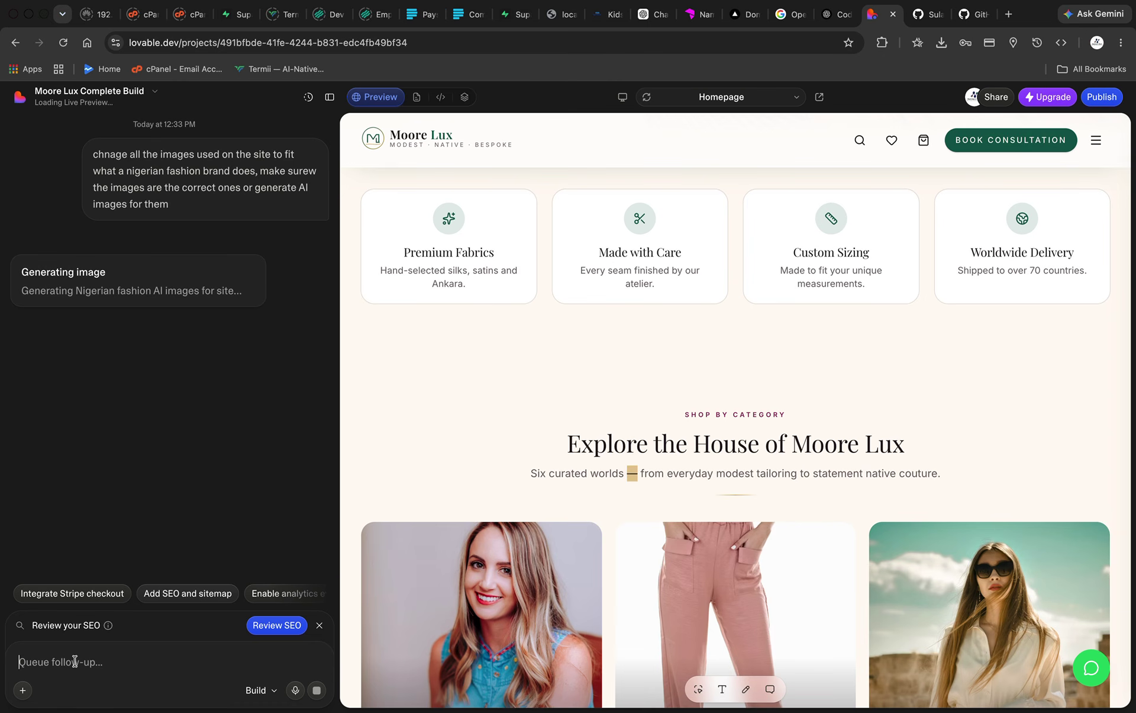
{"action": "left_click", "coordinate": [75, 661]}
{"action": "type", "text": "remove all"}
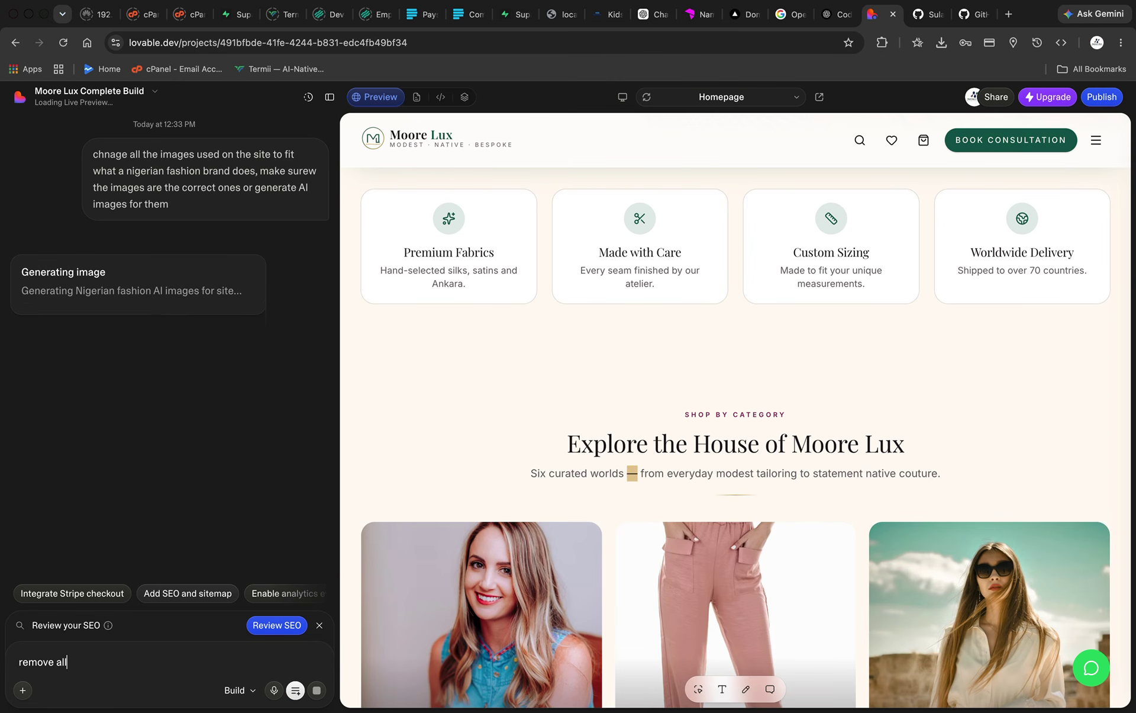
{"action": "type", "text": " em"}
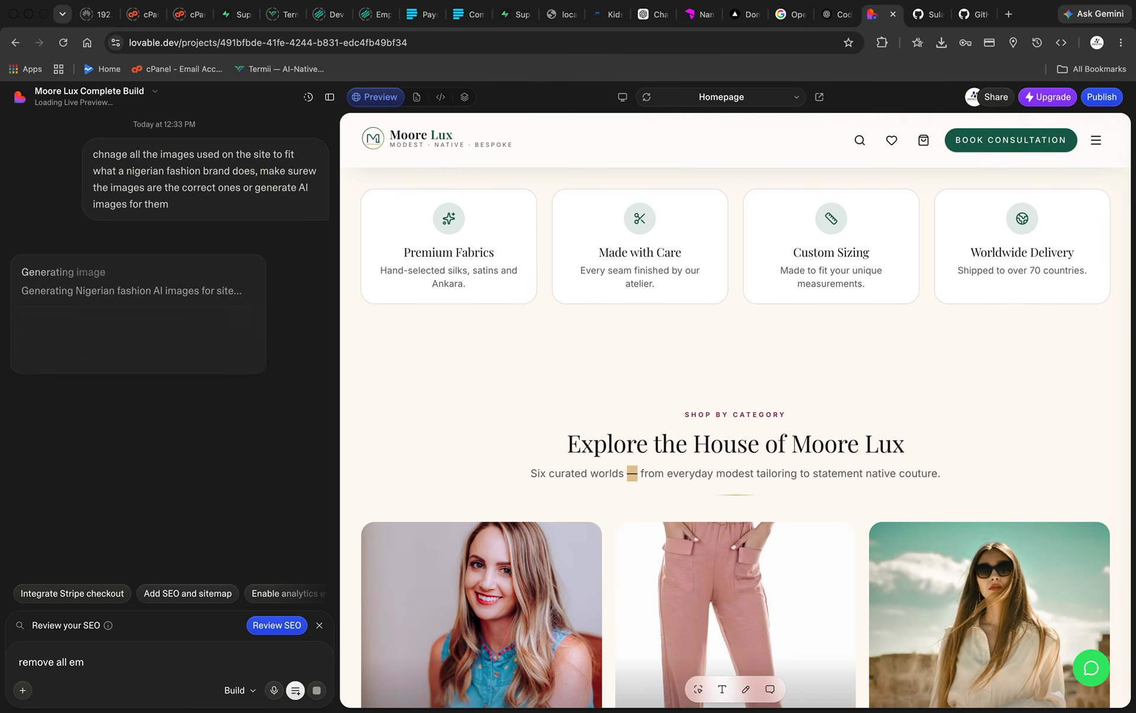
{"action": "type", "text": "-d"}
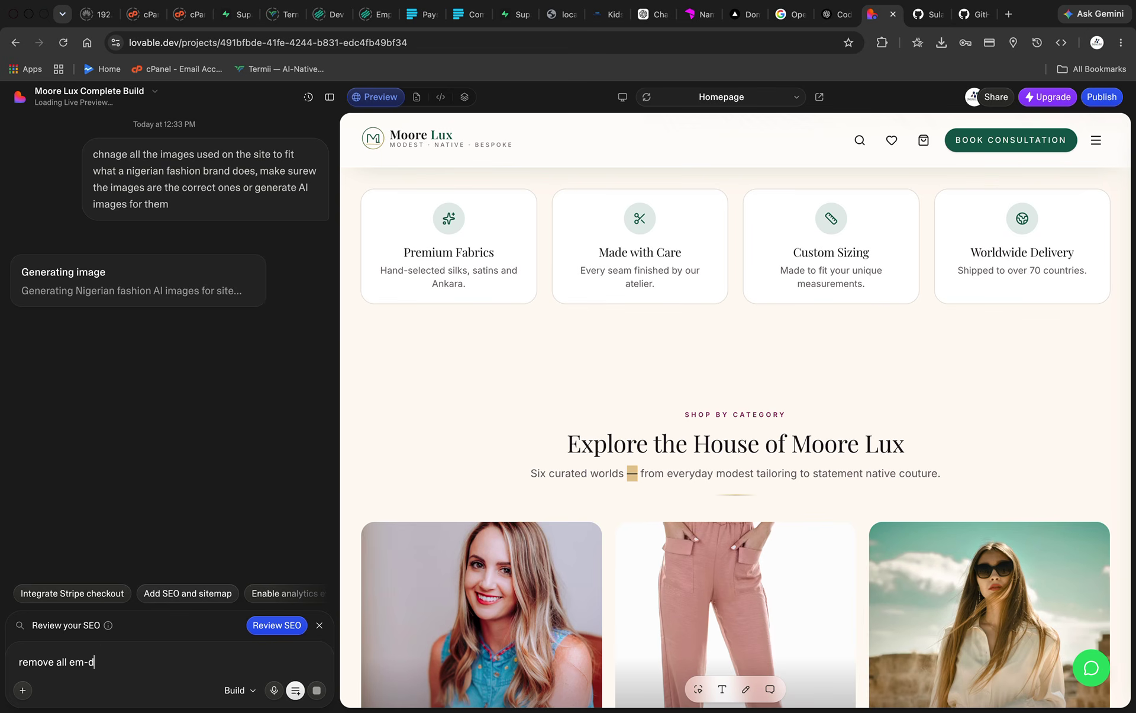
{"action": "type", "text": "ashes from"}
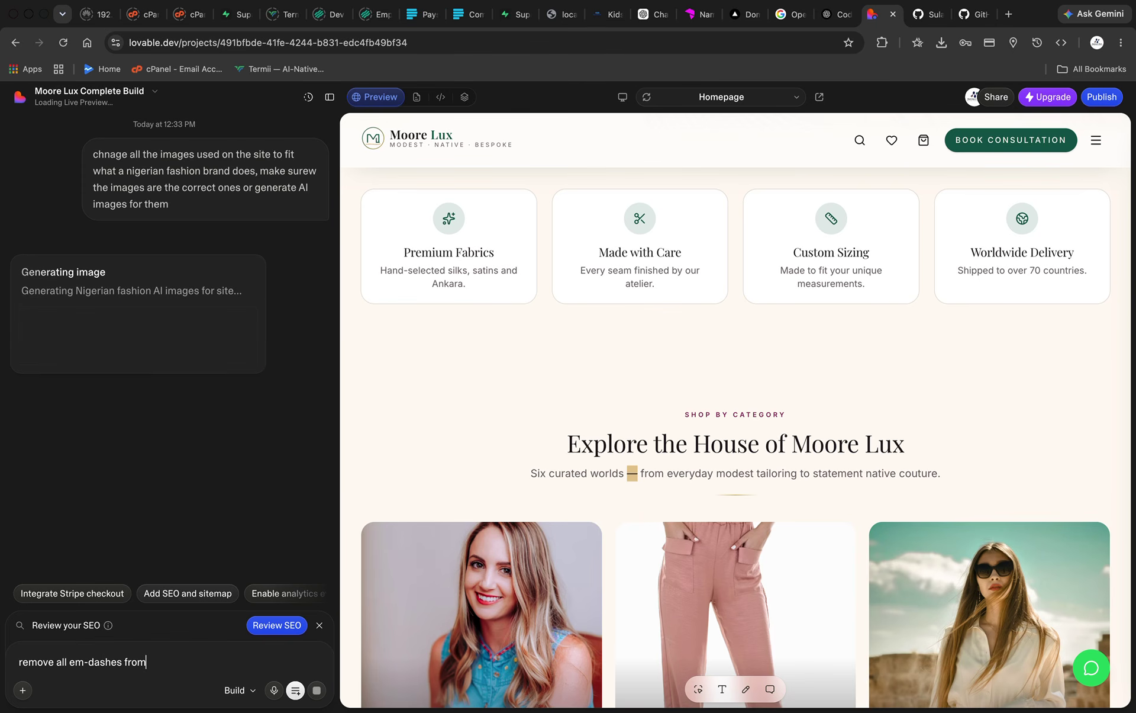
{"action": "type", "text": " the full site"}
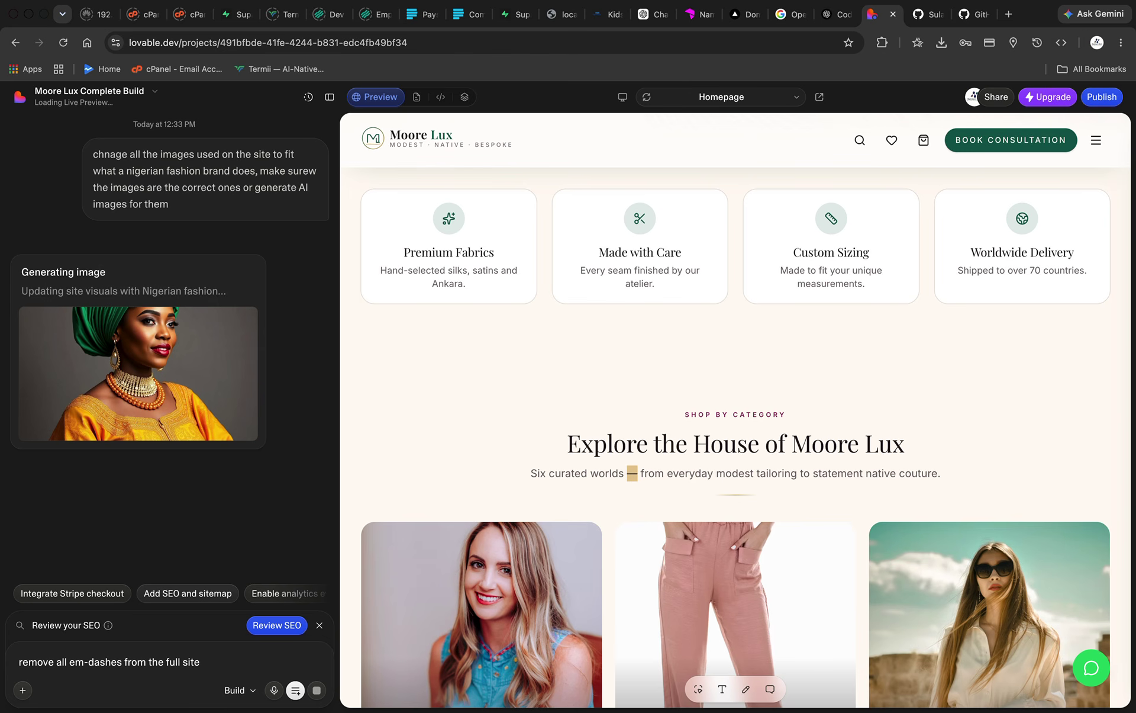
Step: Queue the em-dash request, dismiss the SEO prompt, and retype 'remove all em dashes from the full site' with '—'
{"action": "key", "text": "Return"}
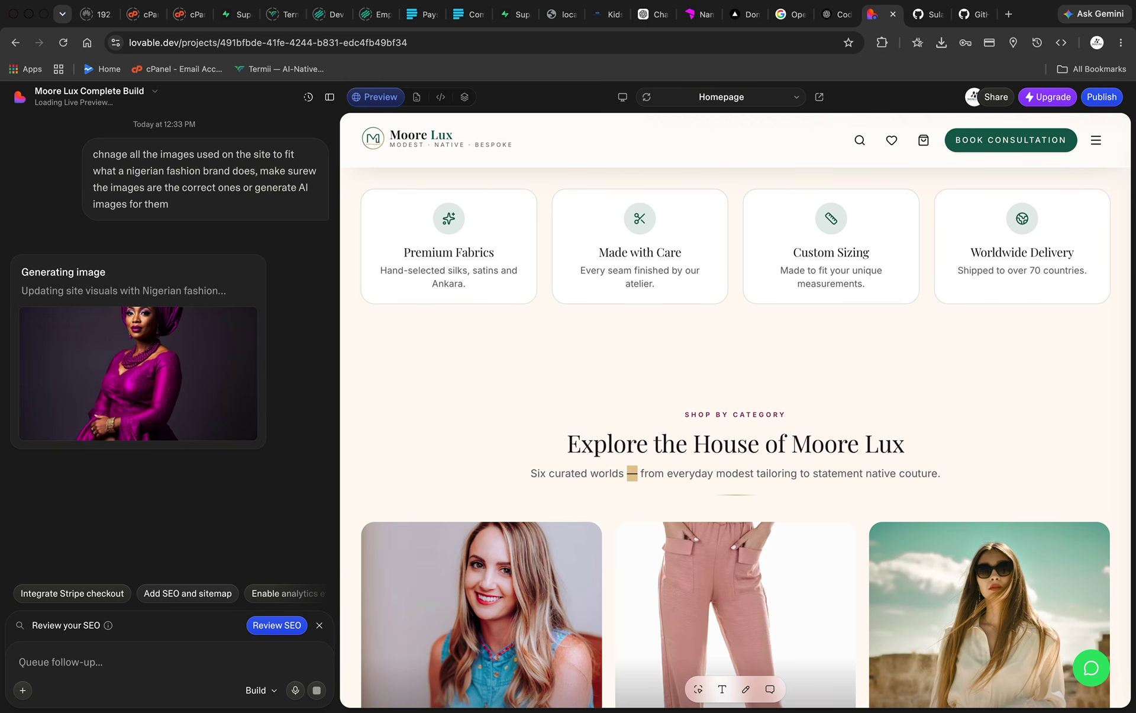
{"action": "left_click", "coordinate": [319, 625]}
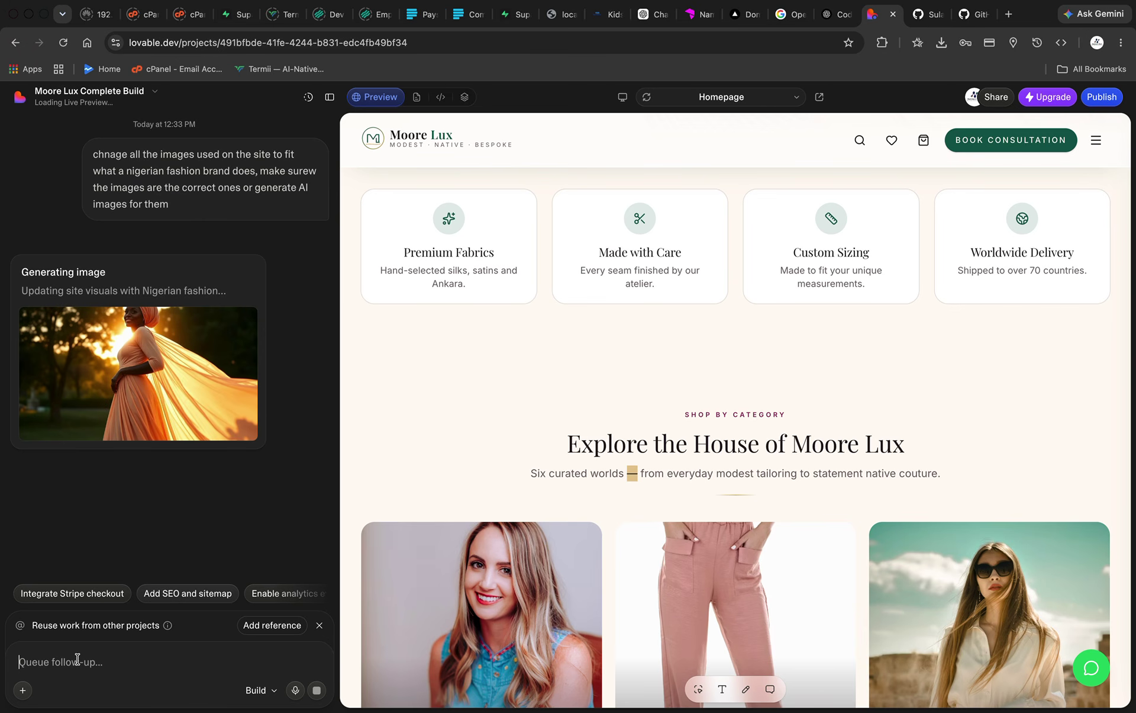
{"action": "type", "text": "re"}
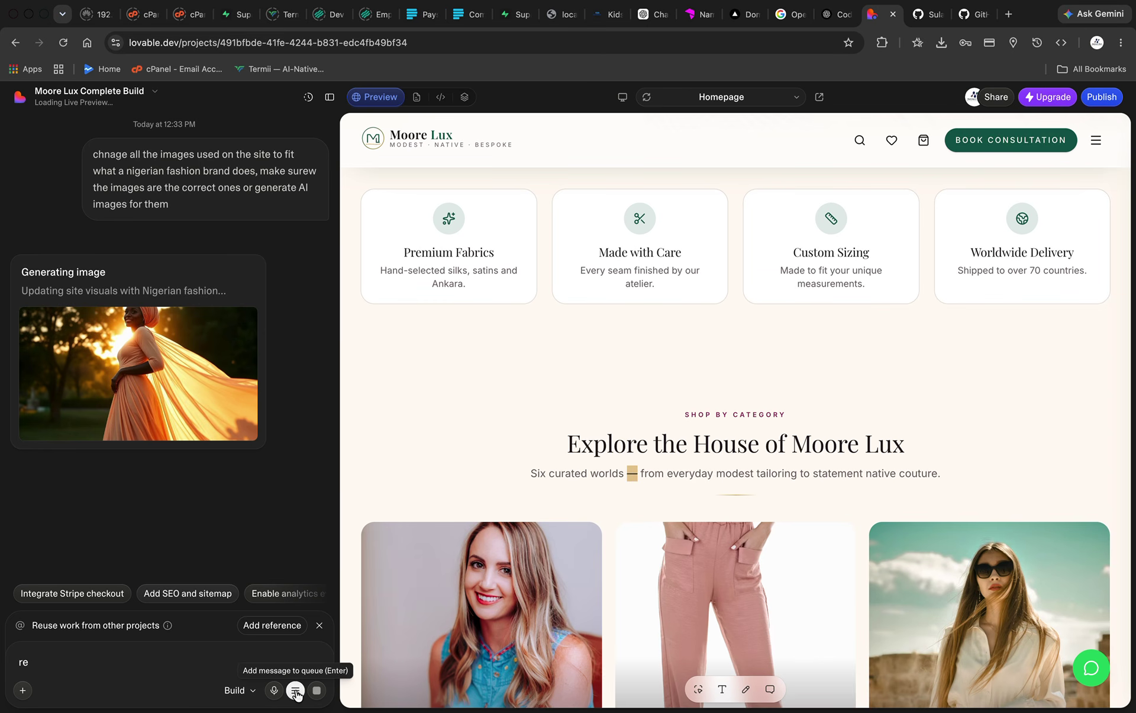
{"action": "type", "text": "m"}
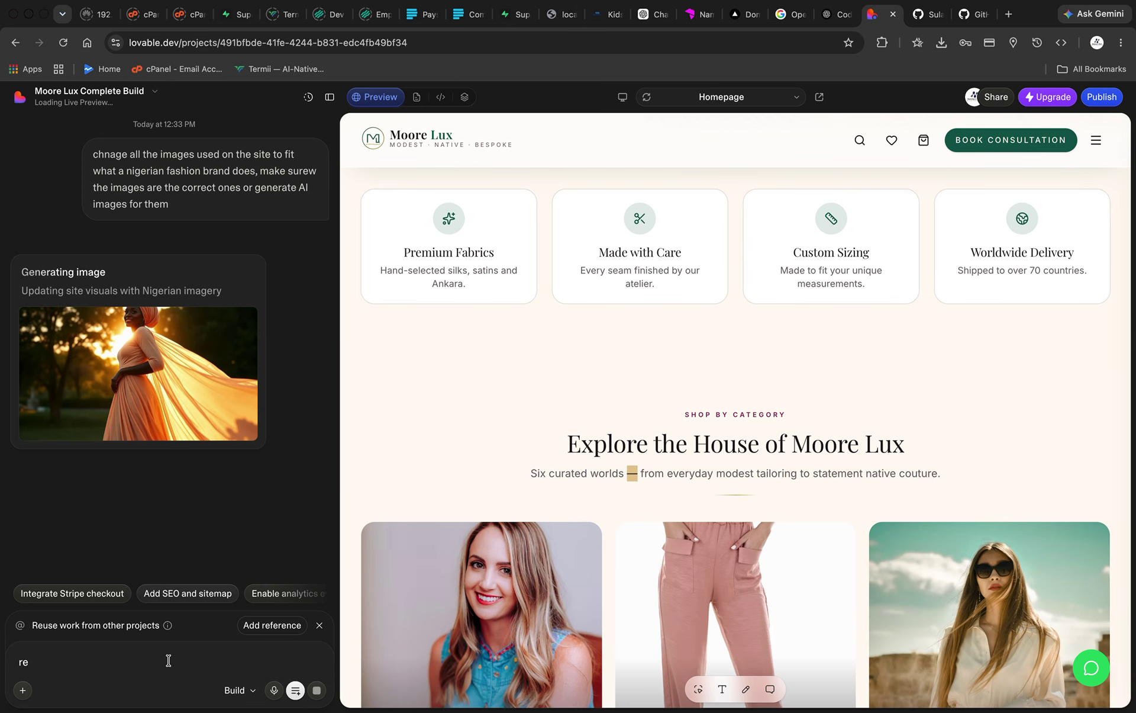
{"action": "type", "text": "ove all em dashes from t"}
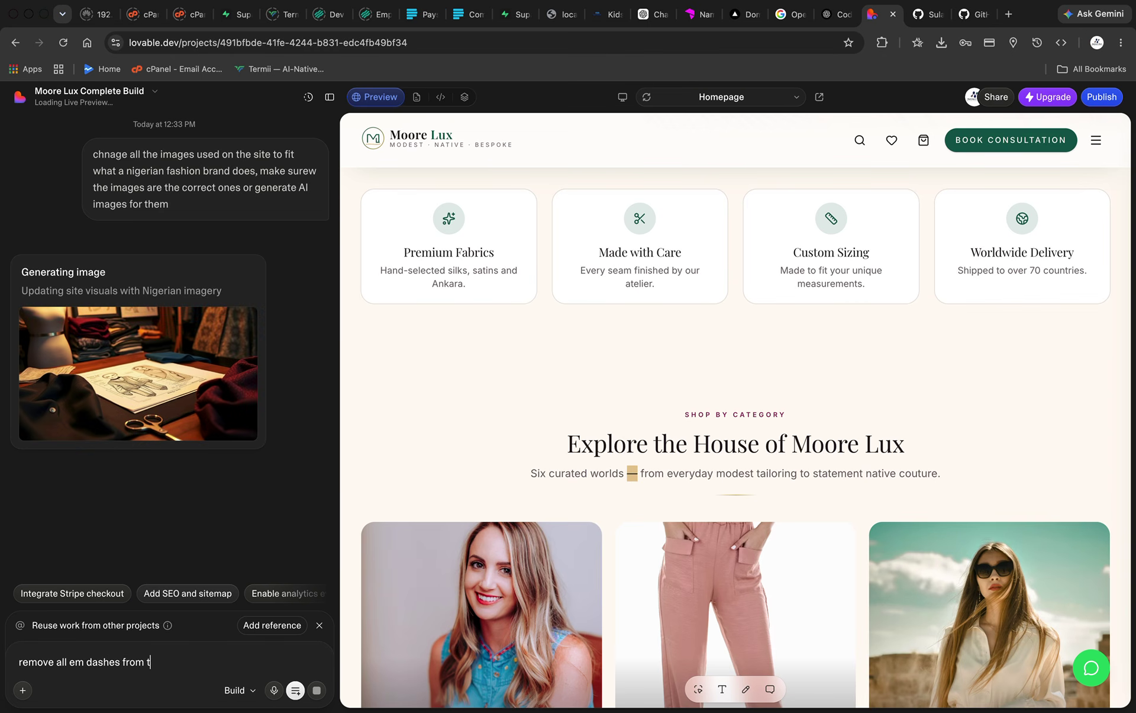
{"action": "key", "text": "BackSpace"}
{"action": "key", "text": "BackSpace"}
{"action": "type", "text": "full site"}
{"action": "key", "text": "shift+Return"}
{"action": "type", "text": "—"}
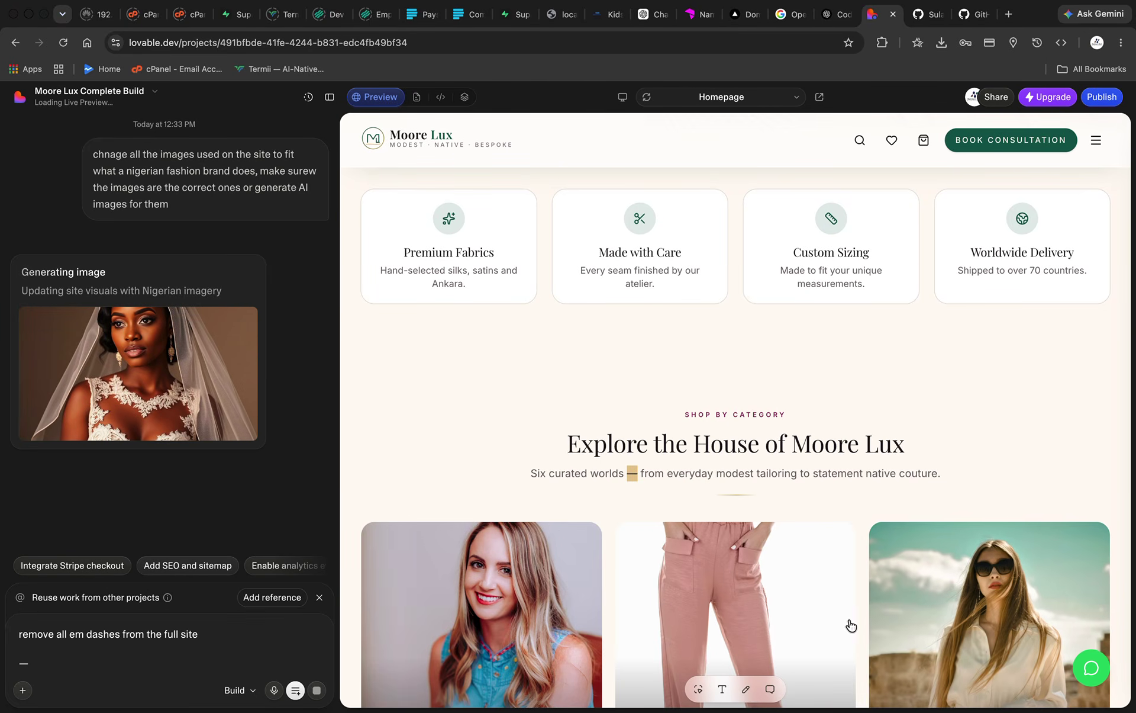
Step: Add 'also change the currency on the full site to Nigerian Naira instead of the current one' to the follow-up
{"action": "scroll", "coordinate": [836, 581], "scroll_direction": "down", "scroll_amount": 6}
{"action": "scroll", "coordinate": [837, 581], "scroll_direction": "down", "scroll_amount": 6}
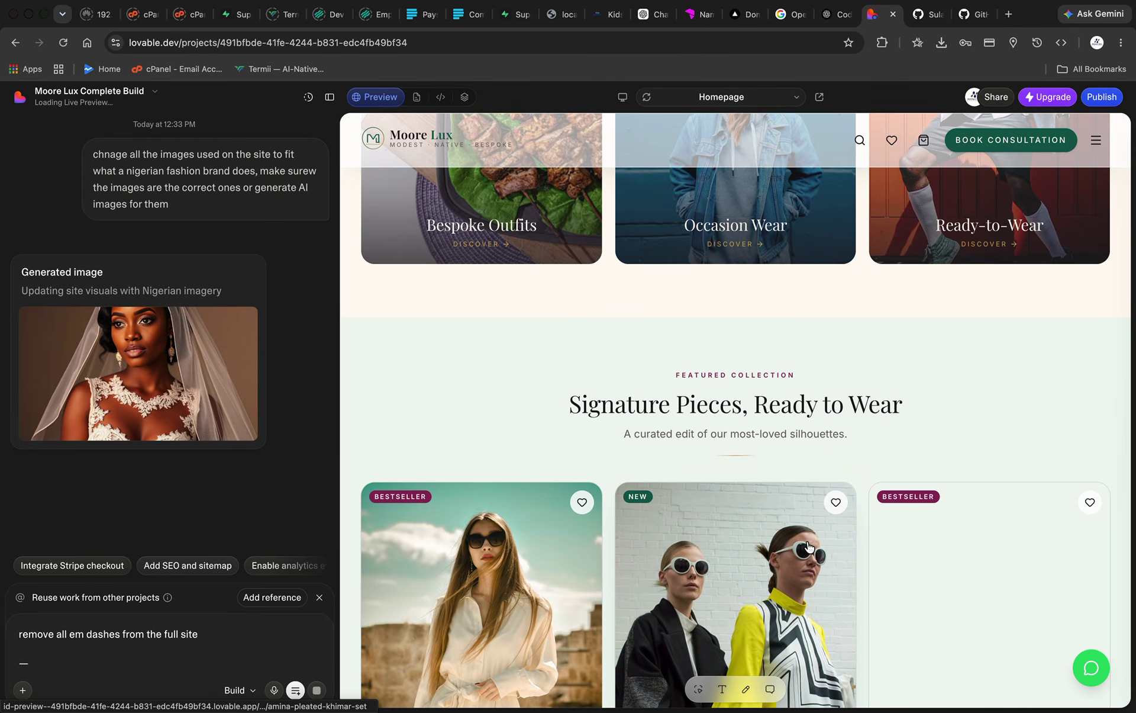
{"action": "scroll", "coordinate": [792, 533], "scroll_direction": "down", "scroll_amount": 5}
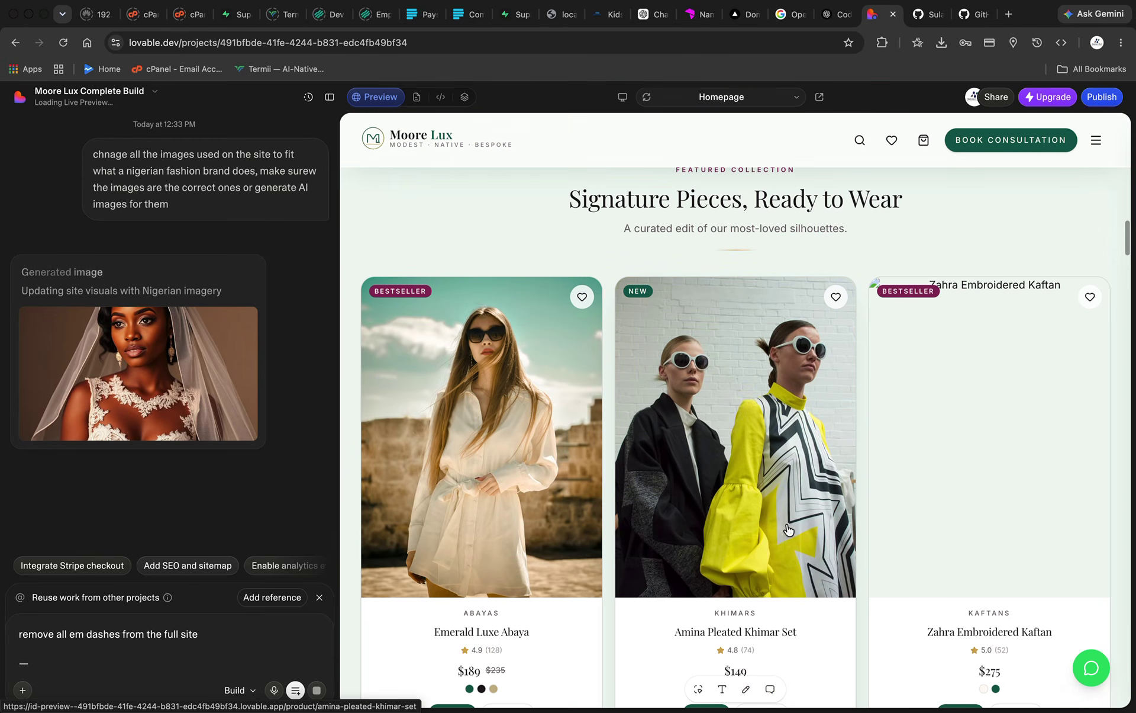
{"action": "scroll", "coordinate": [764, 526], "scroll_direction": "down", "scroll_amount": 4}
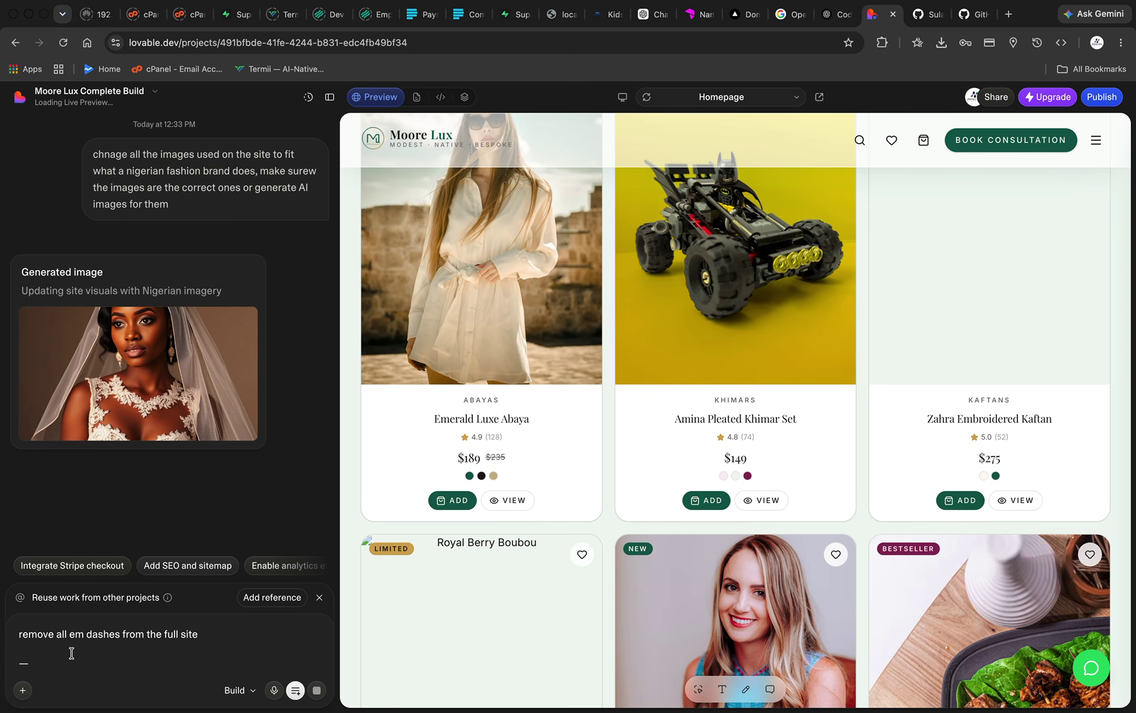
{"action": "key", "text": "shift+Return"}
{"action": "key", "text": "shift+Return"}
{"action": "key", "text": "shift+Return"}
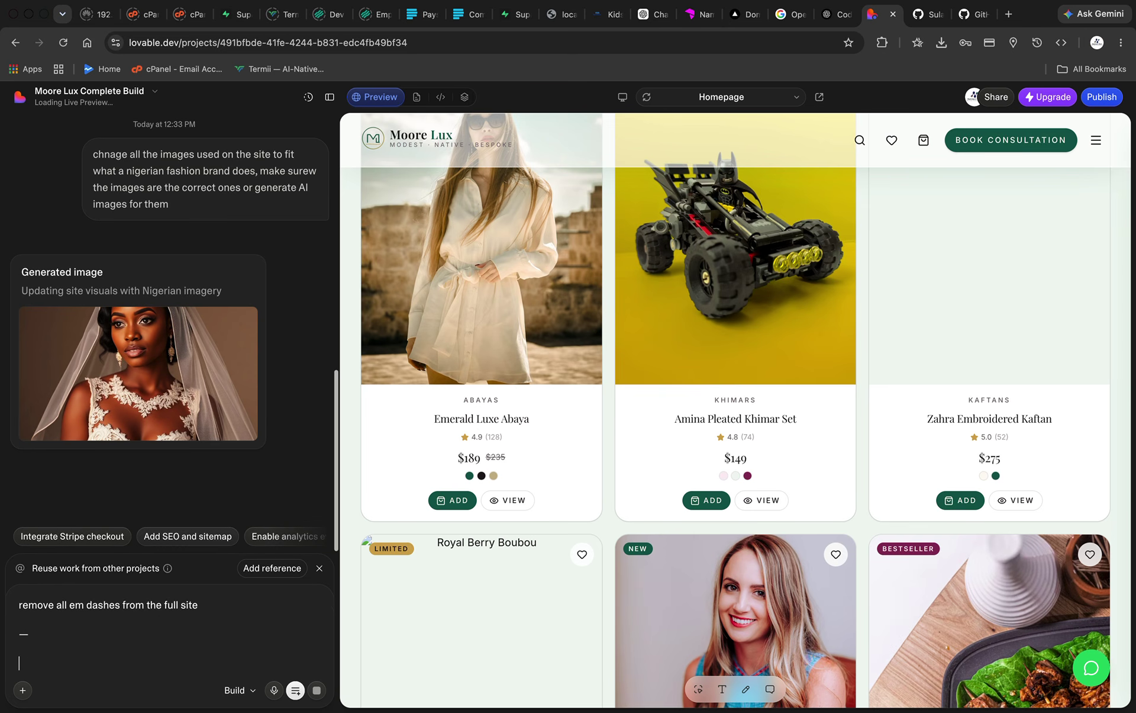
{"action": "type", "text": "also chnage the "}
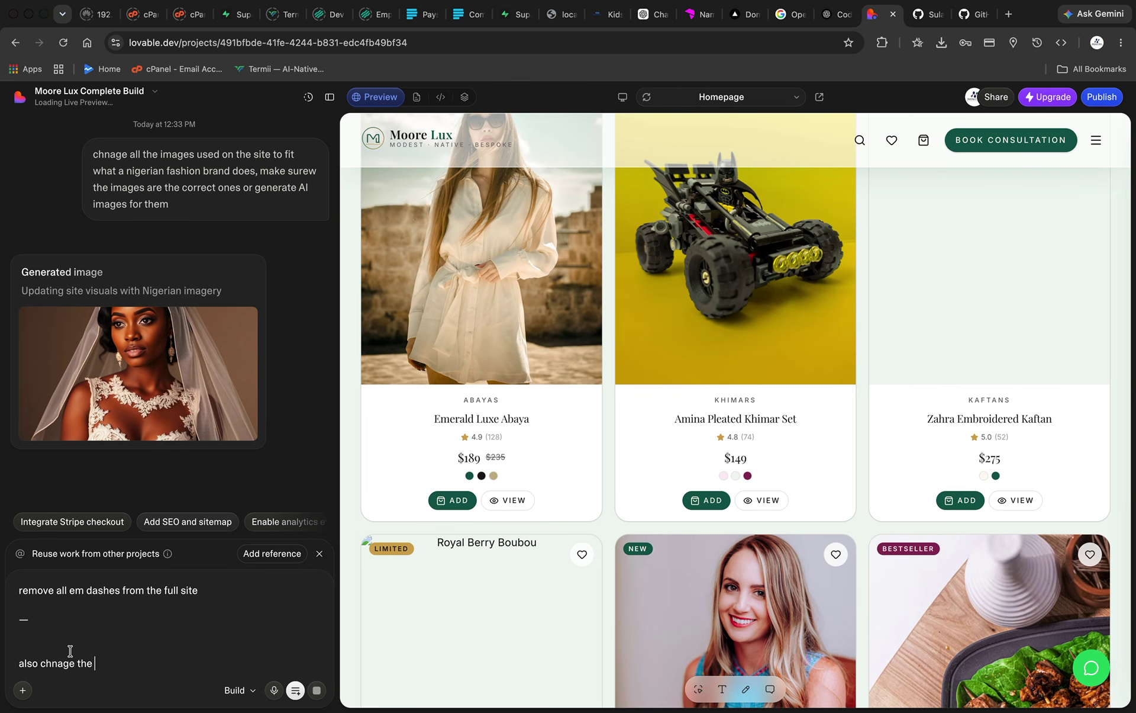
{"action": "type", "text": "cur"}
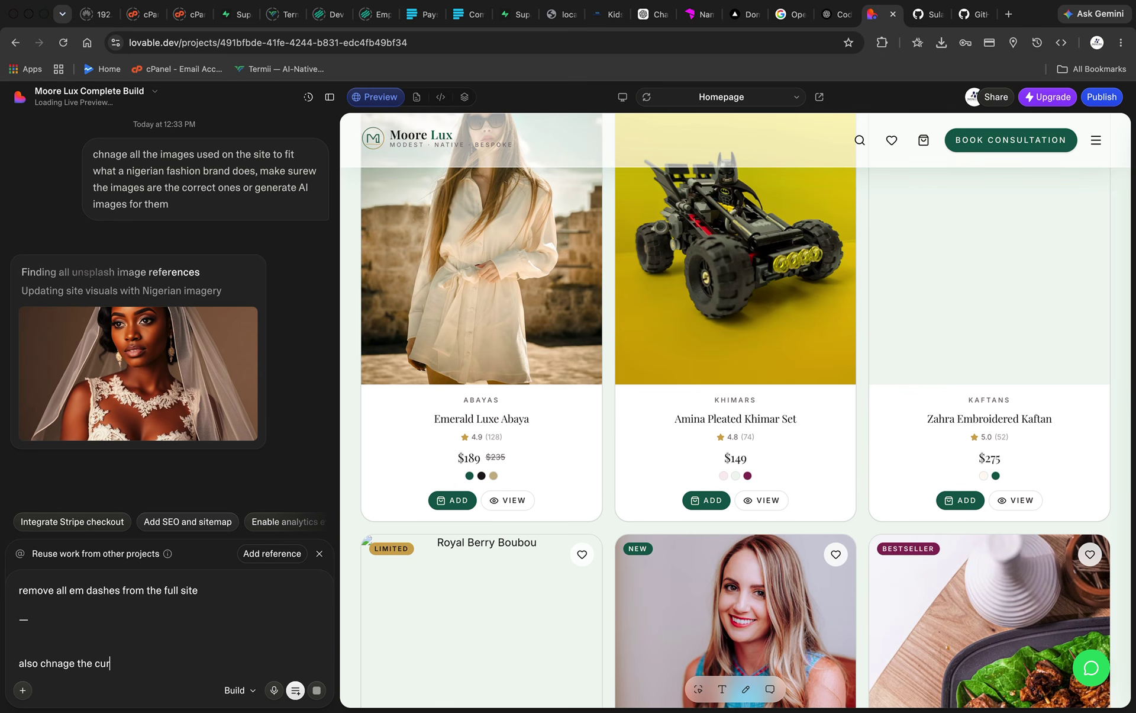
{"action": "type", "text": "rency "}
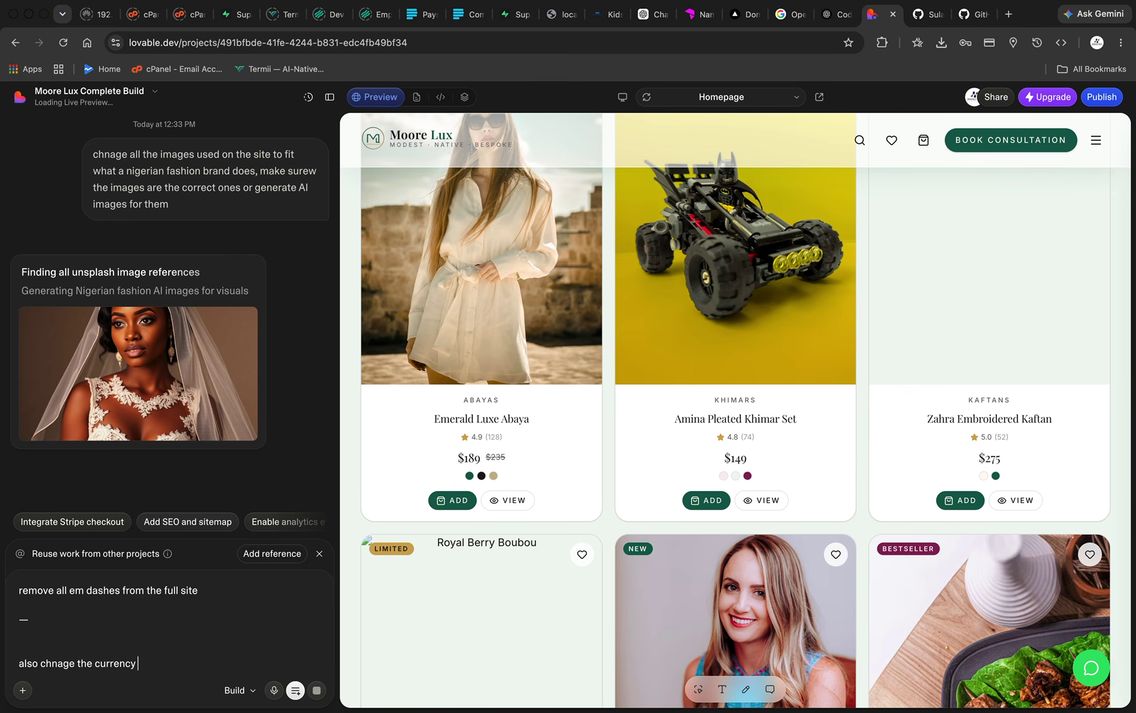
{"action": "type", "text": "on t"}
{"action": "type", "text": "he full s"}
{"action": "type", "text": "ite to"}
{"action": "type", "text": " Nia"}
{"action": "key", "text": "BackSpace"}
{"action": "key", "text": "BackSpace"}
{"action": "key", "text": "BackSpace"}
{"action": "key", "text": "BackSpace"}
{"action": "key", "text": "BackSpace"}
{"action": "key", "text": "BackSpace"}
{"action": "key", "text": "BackSpace"}
{"action": "key", "text": "BackSpace"}
{"action": "key", "text": "BackSpace"}
{"action": "key", "text": "BackSpace"}
{"action": "key", "text": "BackSpace"}
{"action": "key", "text": "BackSpace"}
{"action": "key", "text": "BackSpace"}
{"action": "type", "text": "si"}
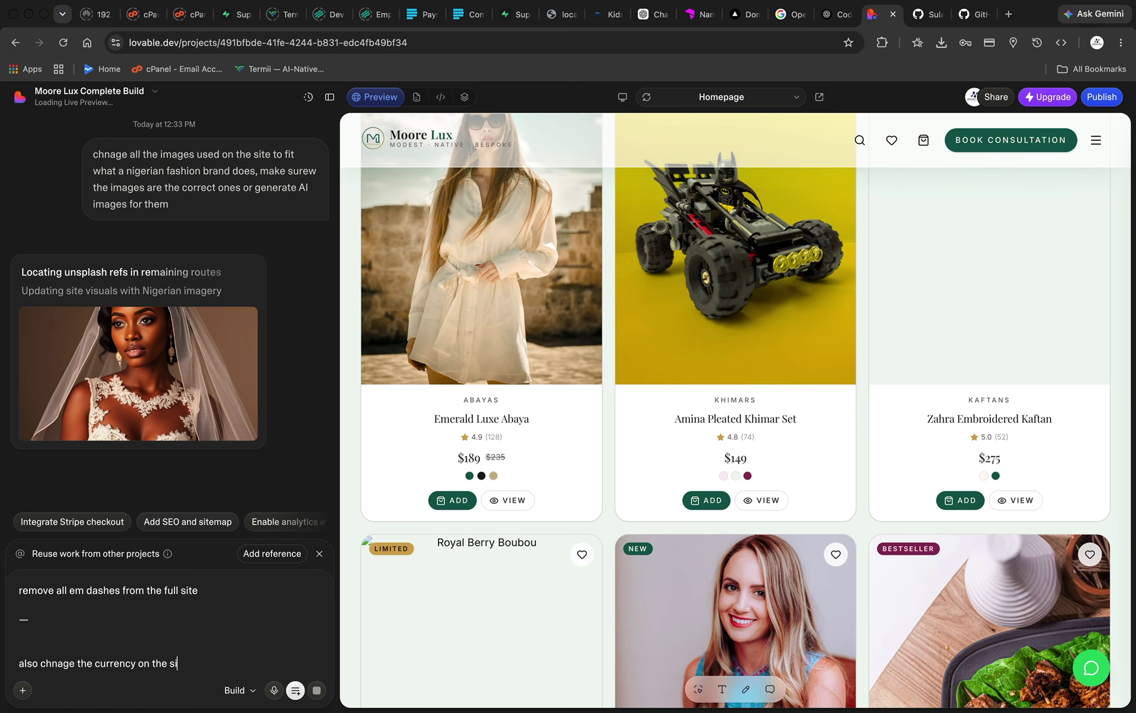
{"action": "type", "text": "te to Niger"}
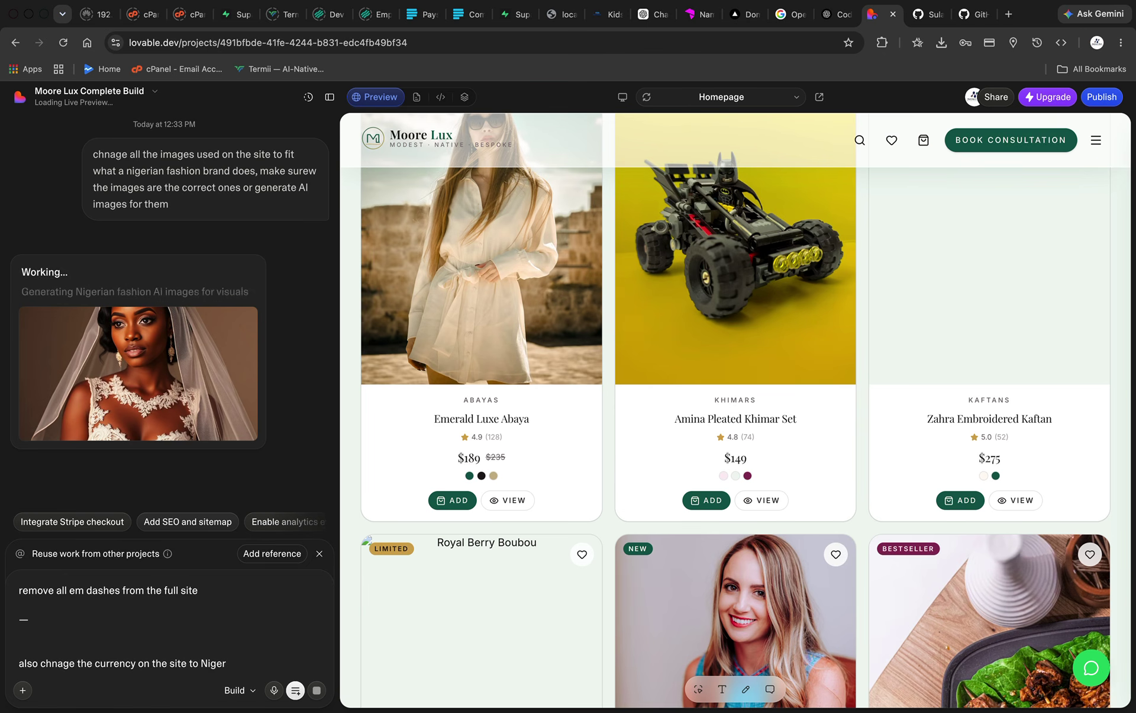
{"action": "type", "text": "ian"}
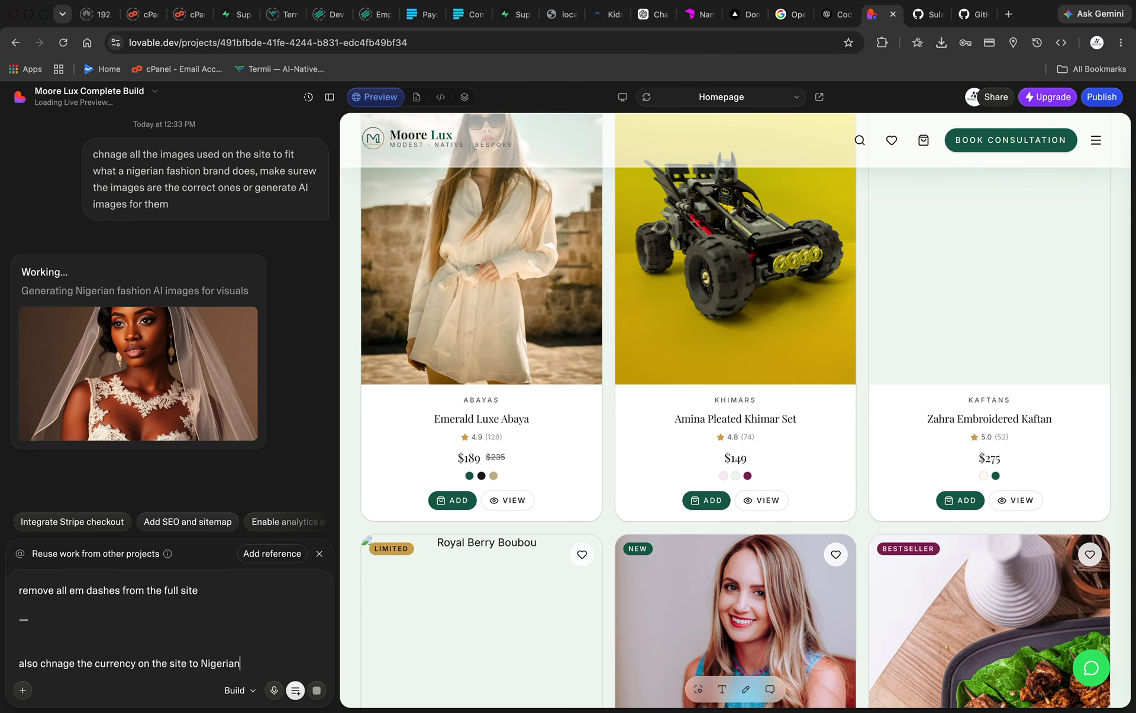
{"action": "type", "text": " Naira i"}
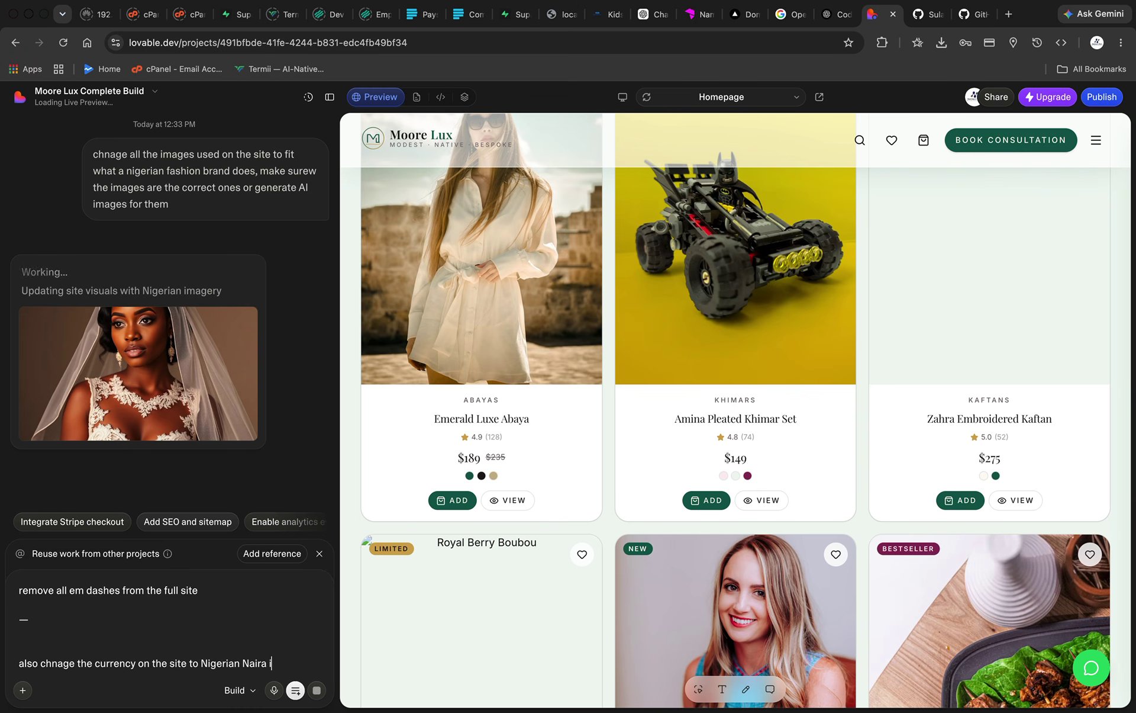
{"action": "type", "text": "nstead of the current obne"}
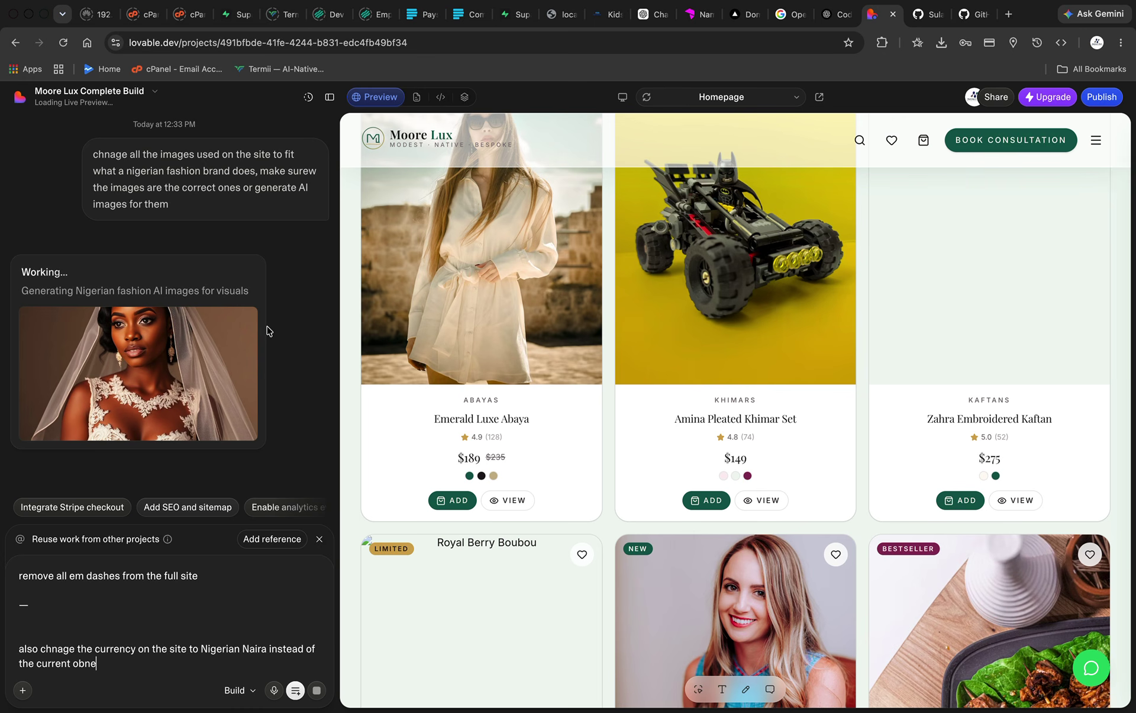
{"action": "scroll", "coordinate": [749, 360], "scroll_direction": "up", "scroll_amount": 15}
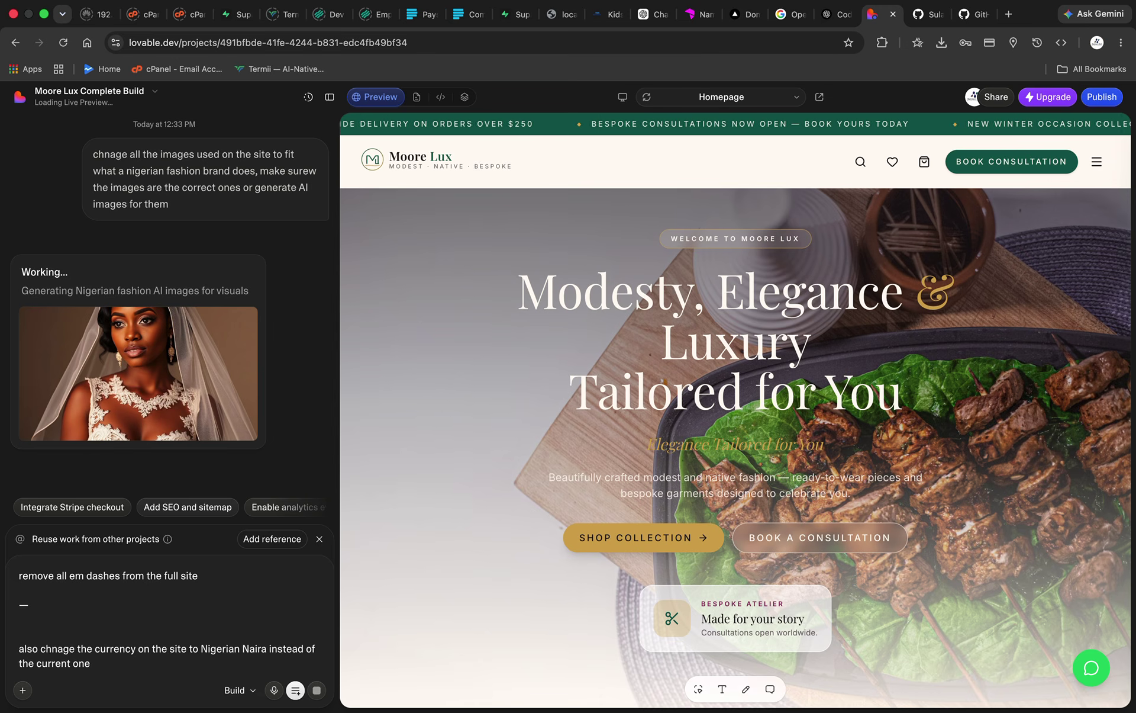
Step: Scroll the preview while the AI generates the Nigerian fashion images
{"action": "scroll", "coordinate": [467, 436], "scroll_direction": "down", "scroll_amount": 20}
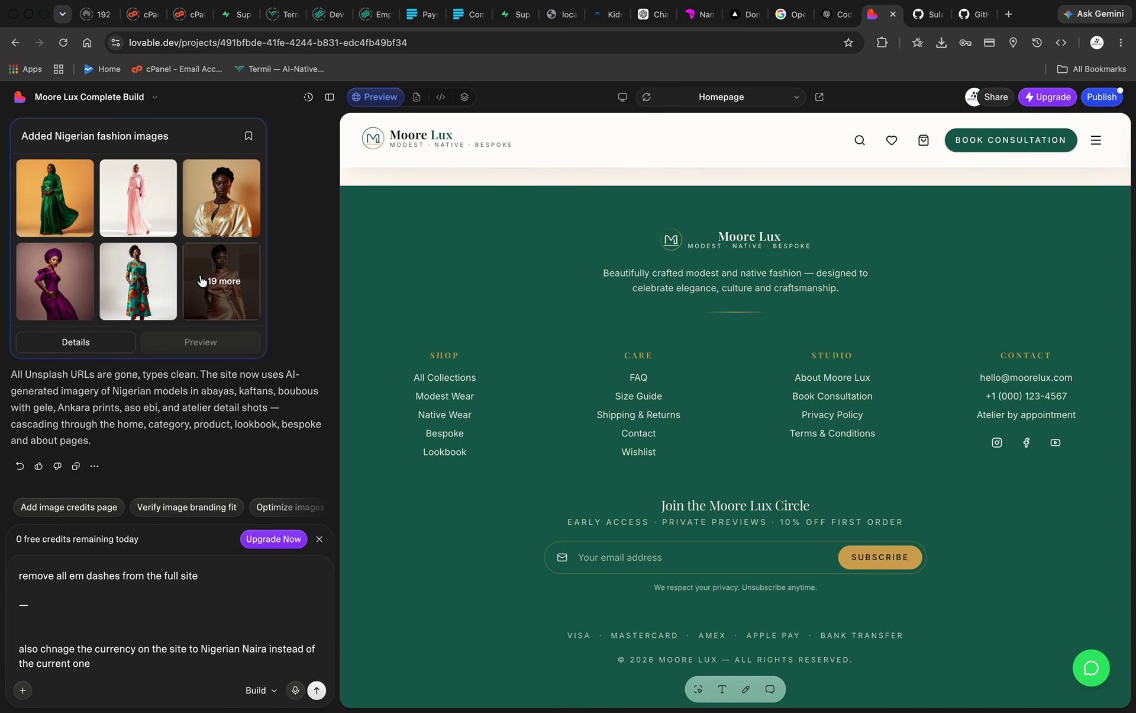
Step: Scroll through the homepage preview to check the new Nigerian fashion product images
{"action": "scroll", "coordinate": [545, 261], "scroll_direction": "up", "scroll_amount": 20}
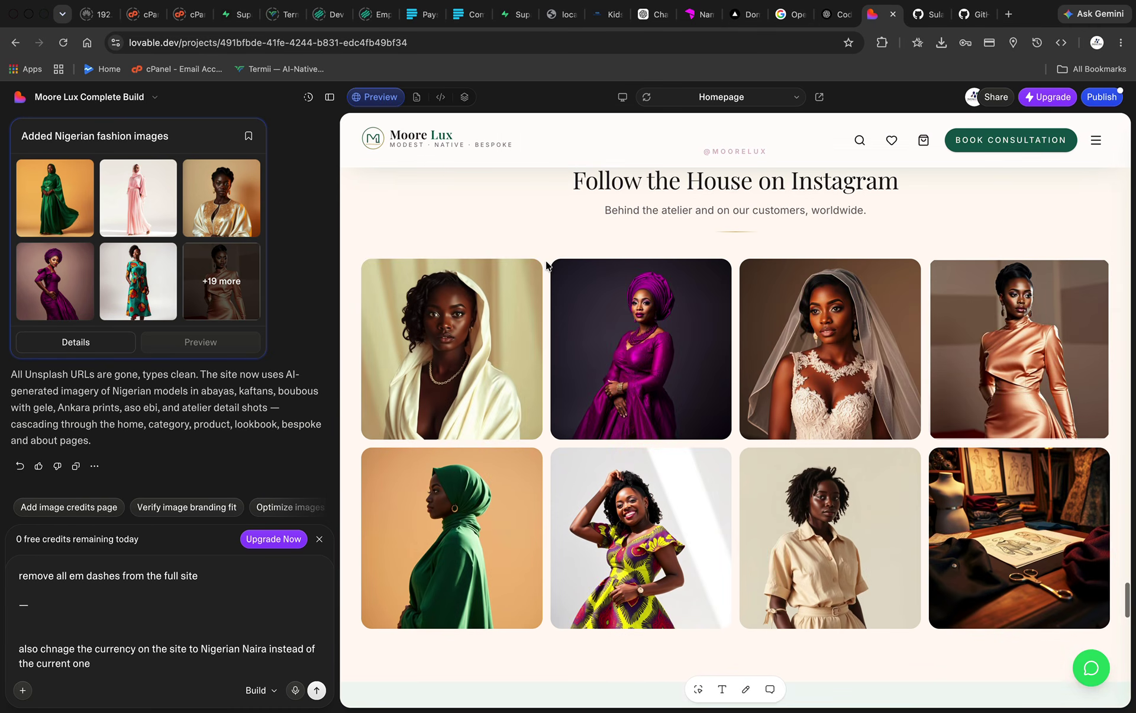
{"action": "scroll", "coordinate": [543, 264], "scroll_direction": "up", "scroll_amount": 20}
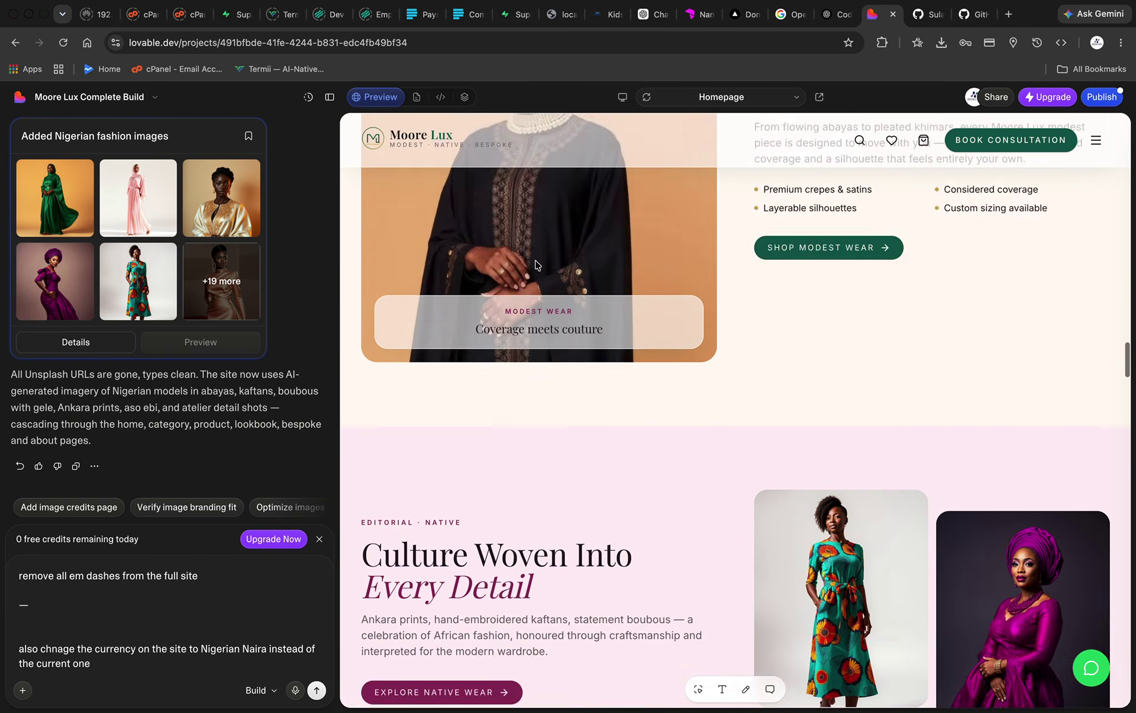
{"action": "scroll", "coordinate": [538, 264], "scroll_direction": "up", "scroll_amount": 15}
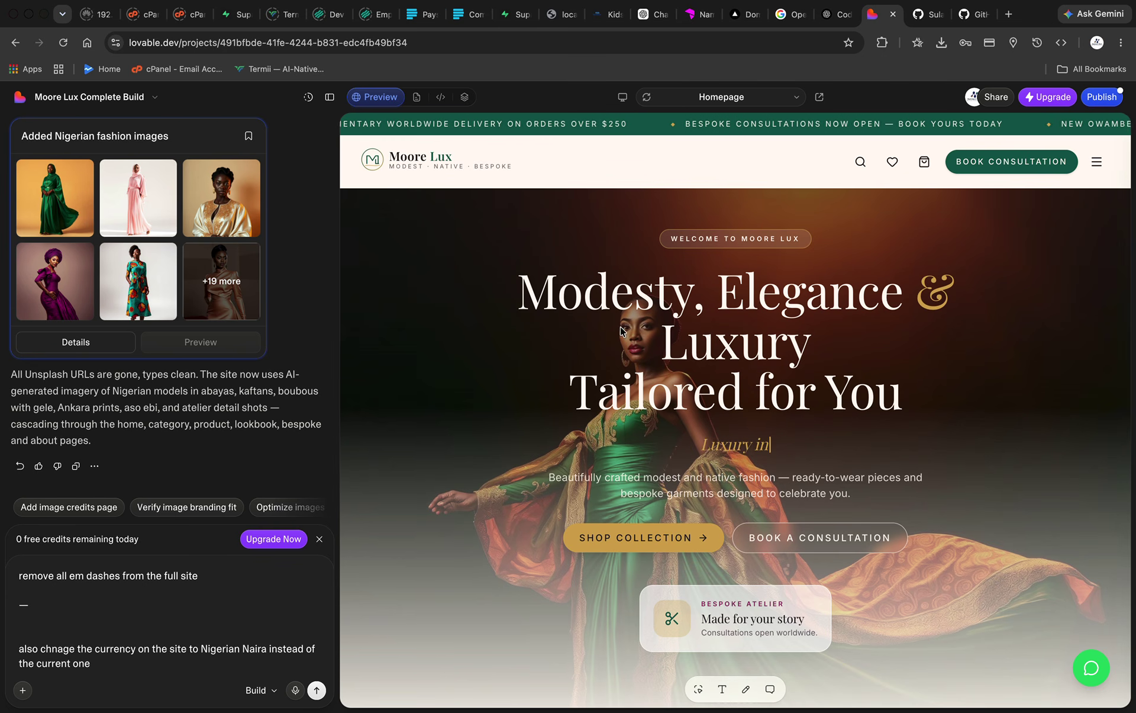
{"action": "scroll", "coordinate": [620, 330], "scroll_direction": "down", "scroll_amount": 7}
{"action": "scroll", "coordinate": [620, 330], "scroll_direction": "up", "scroll_amount": 7}
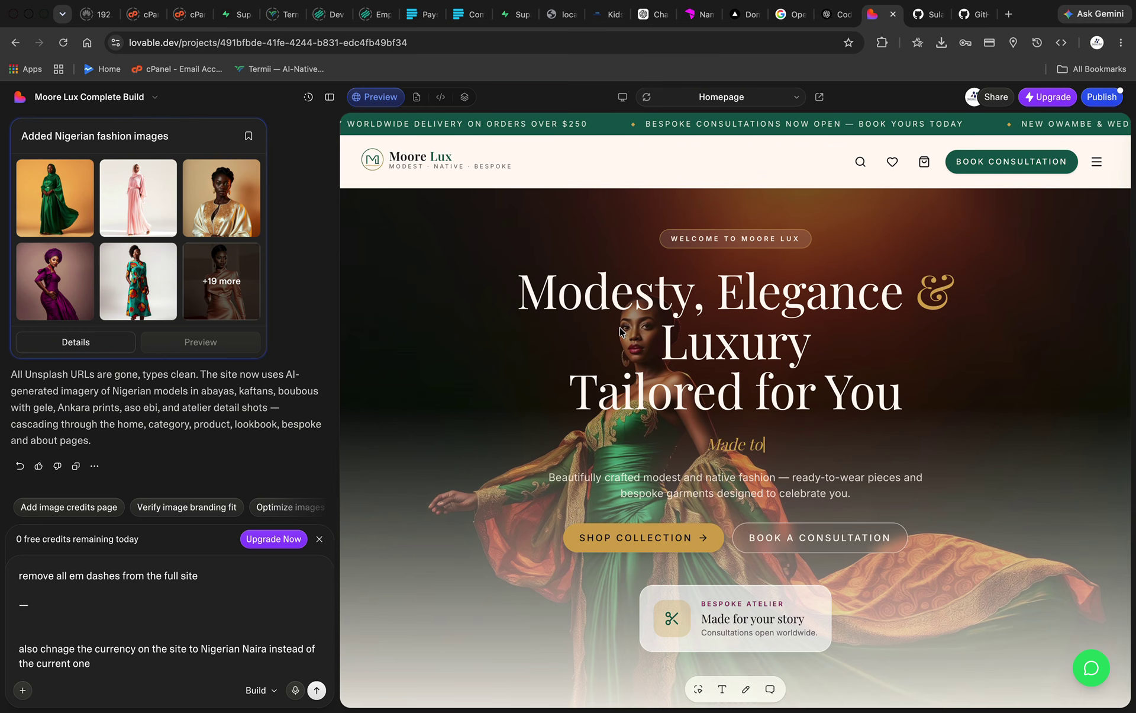
{"action": "scroll", "coordinate": [620, 332], "scroll_direction": "down", "scroll_amount": 7}
{"action": "scroll", "coordinate": [620, 325], "scroll_direction": "down", "scroll_amount": 8}
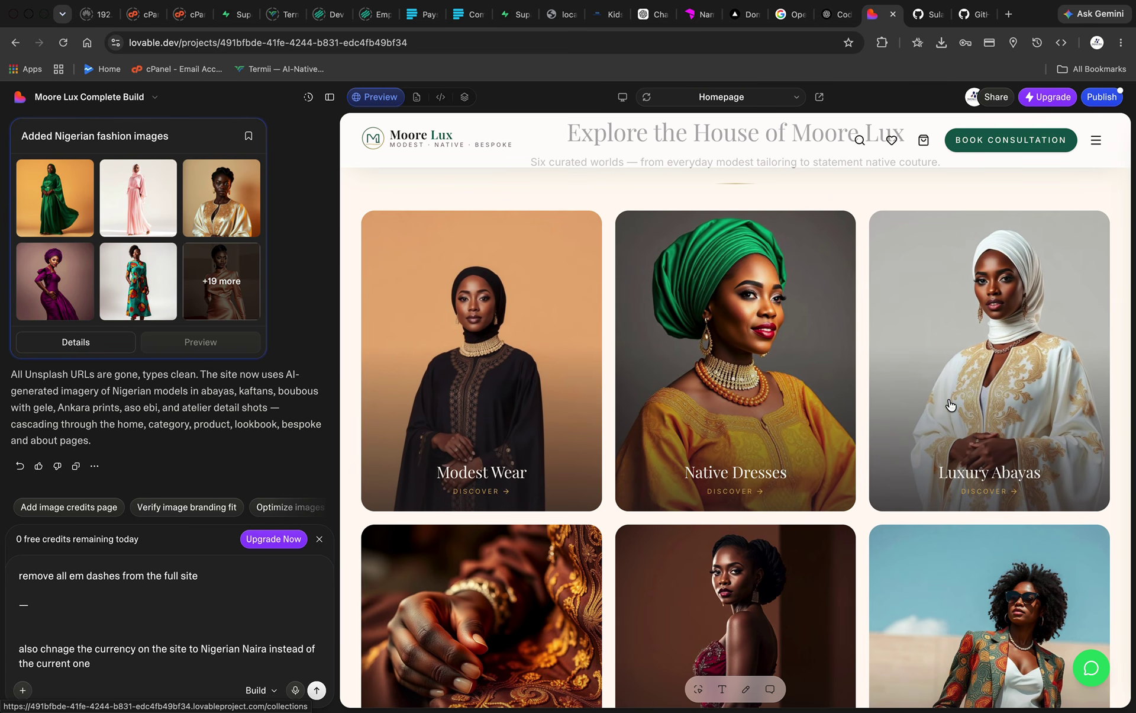
{"action": "scroll", "coordinate": [469, 378], "scroll_direction": "down", "scroll_amount": 3}
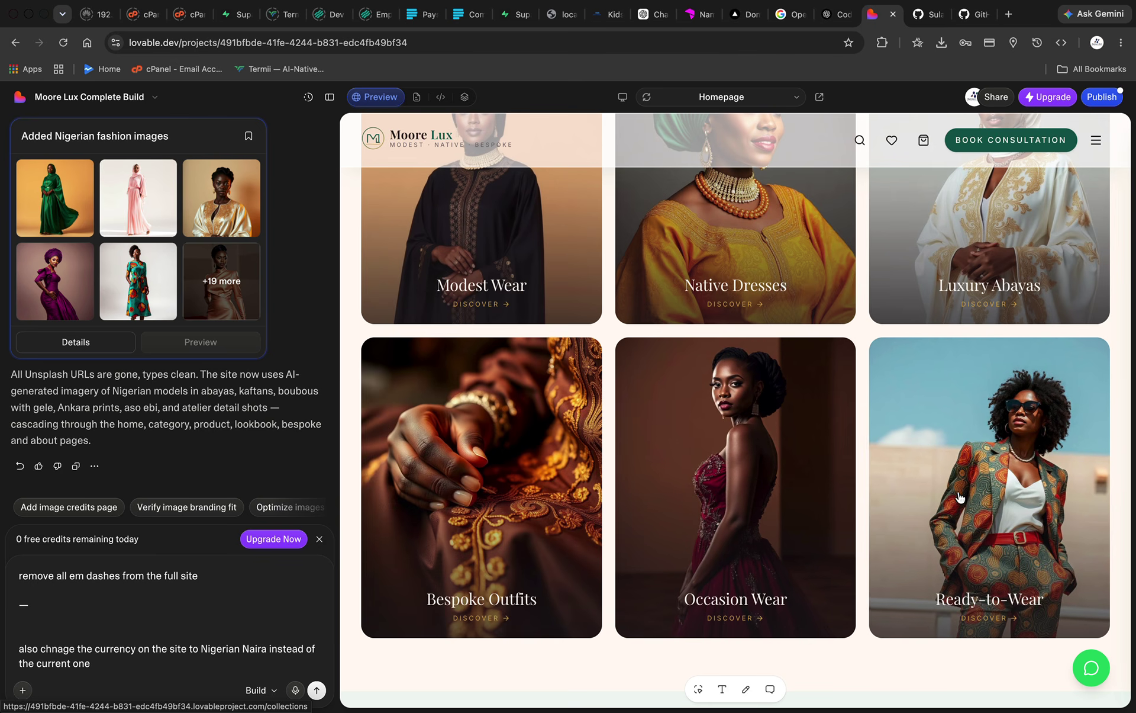
{"action": "scroll", "coordinate": [748, 472], "scroll_direction": "down", "scroll_amount": 10}
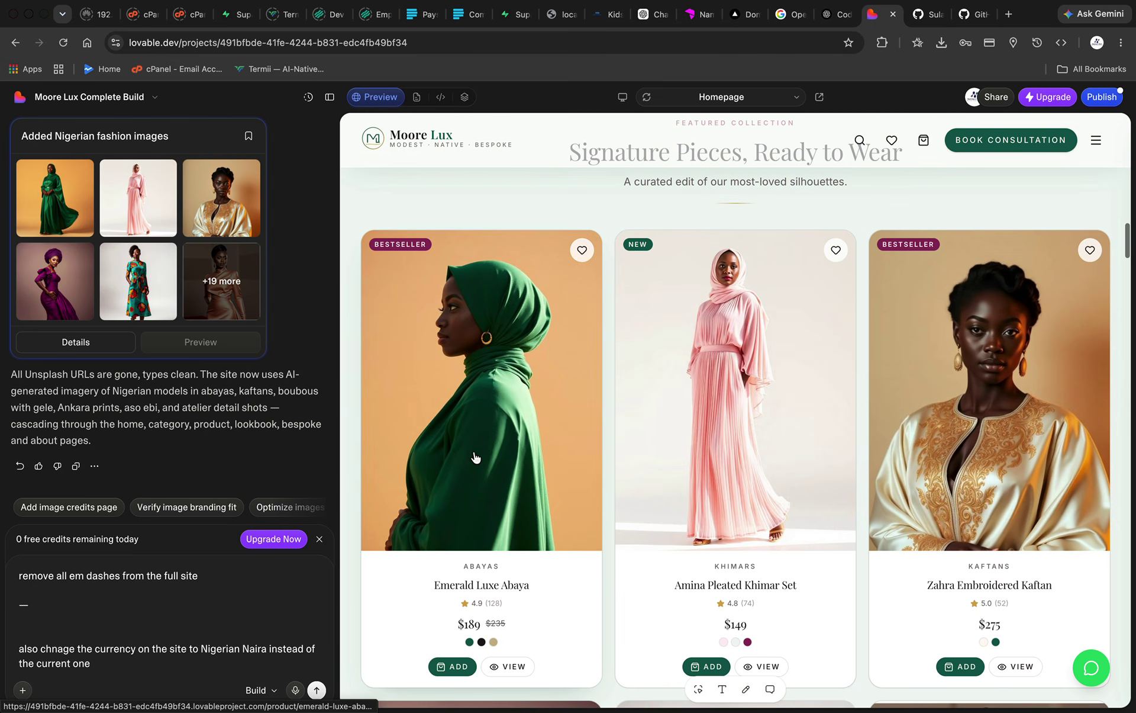
{"action": "scroll", "coordinate": [477, 467], "scroll_direction": "down", "scroll_amount": 1}
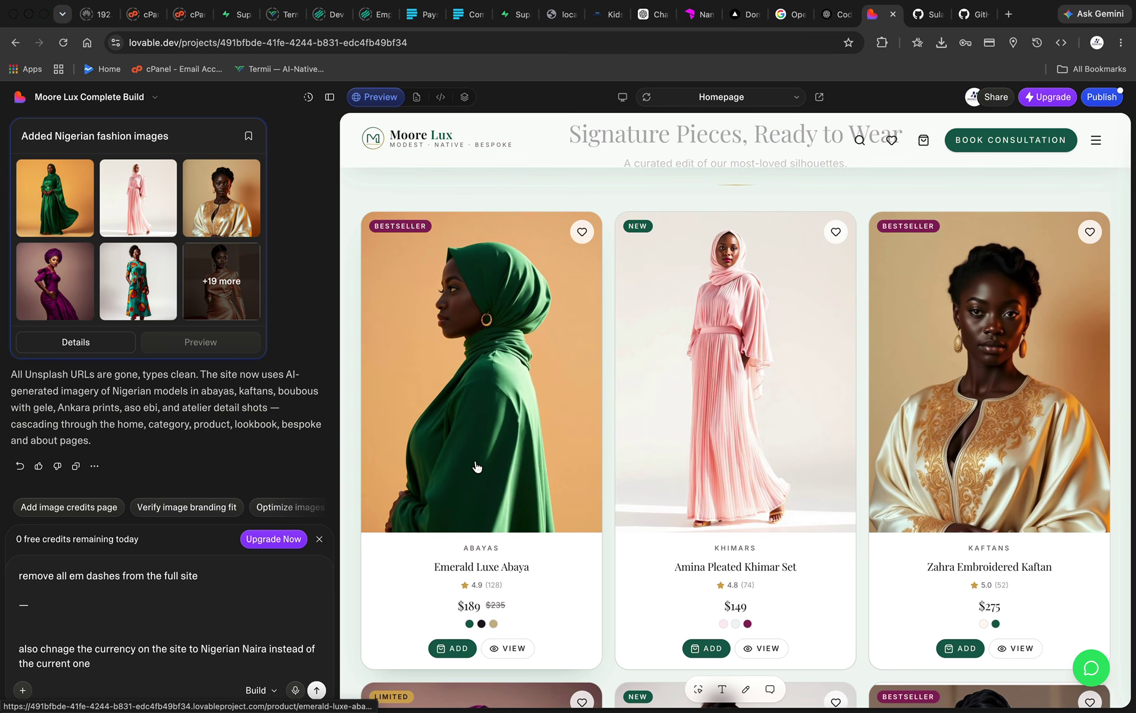
{"action": "scroll", "coordinate": [817, 480], "scroll_direction": "down", "scroll_amount": 3}
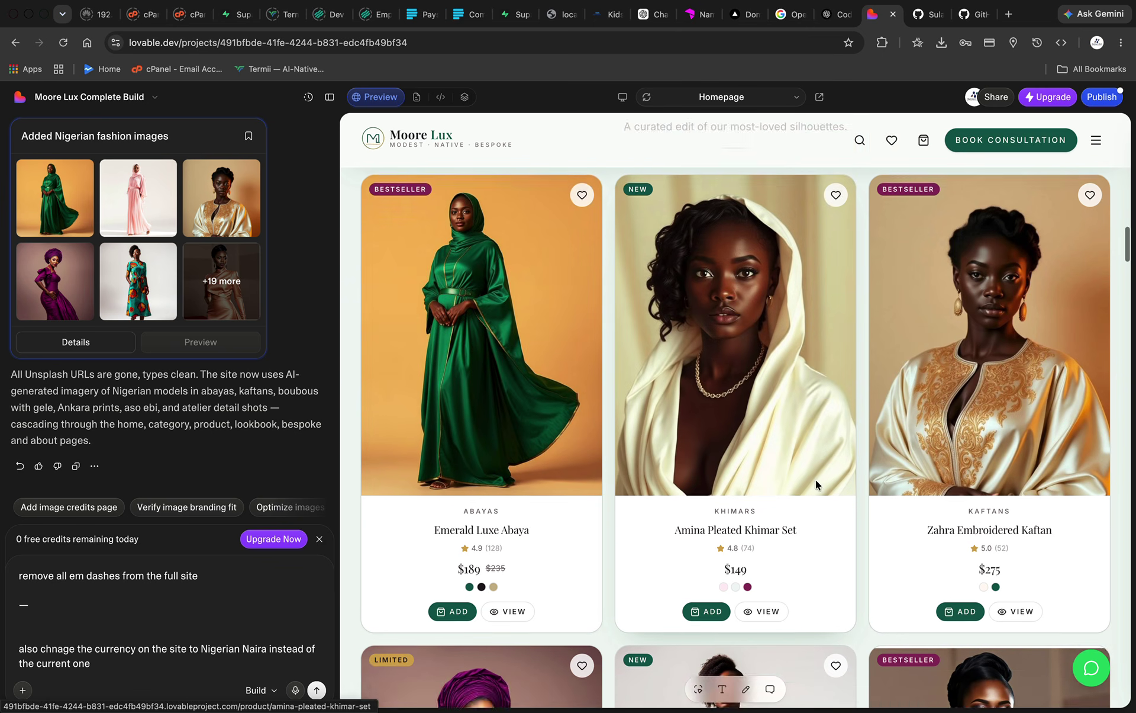
{"action": "scroll", "coordinate": [815, 479], "scroll_direction": "down", "scroll_amount": 3}
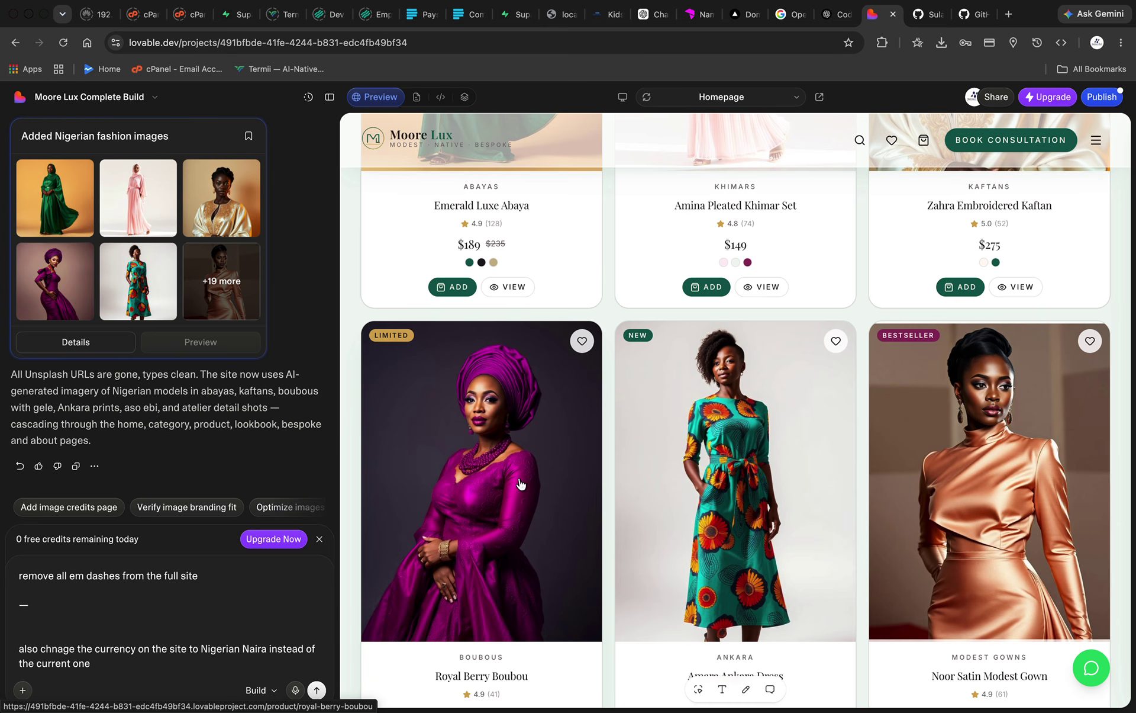
{"action": "scroll", "coordinate": [568, 473], "scroll_direction": "down", "scroll_amount": 8}
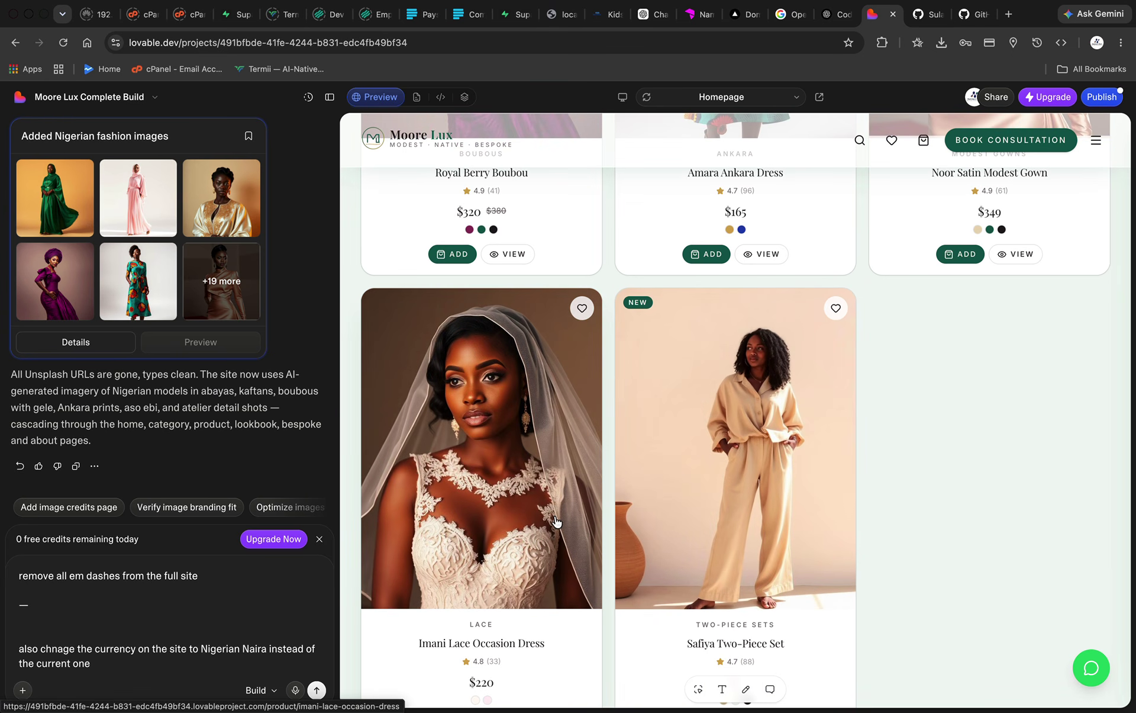
{"action": "scroll", "coordinate": [552, 521], "scroll_direction": "down", "scroll_amount": 20}
{"action": "scroll", "coordinate": [550, 520], "scroll_direction": "up", "scroll_amount": 10}
{"action": "scroll", "coordinate": [549, 524], "scroll_direction": "down", "scroll_amount": 5}
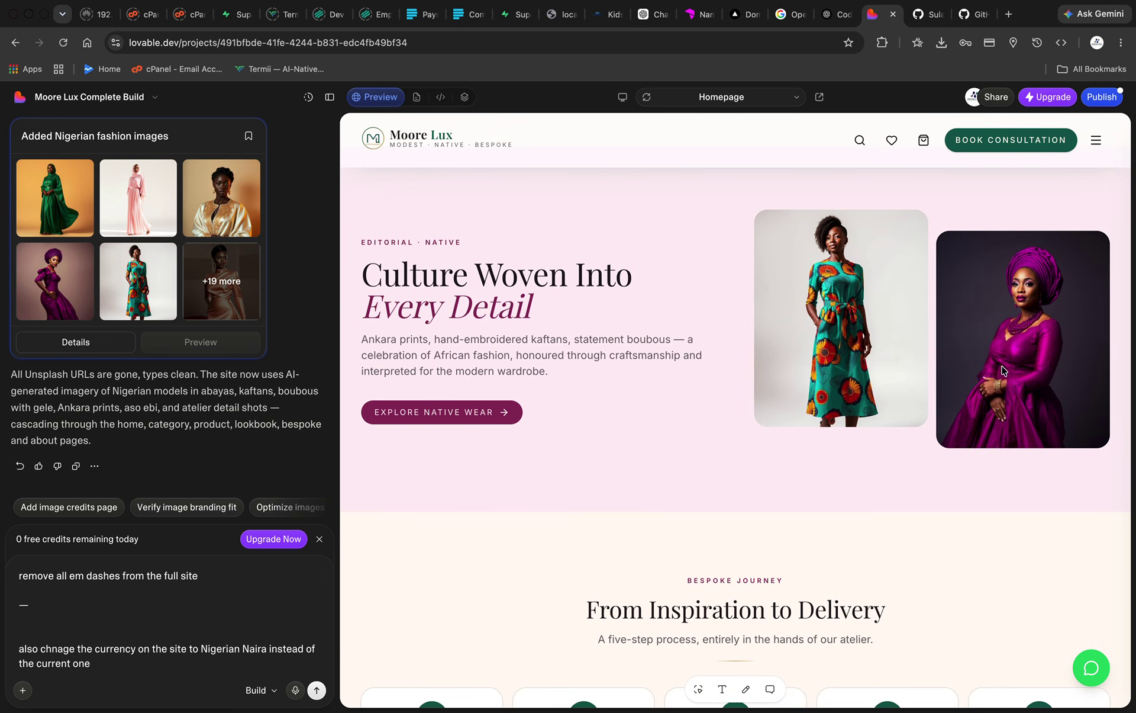
{"action": "scroll", "coordinate": [596, 385], "scroll_direction": "down", "scroll_amount": 5}
{"action": "scroll", "coordinate": [595, 385], "scroll_direction": "up", "scroll_amount": 15}
{"action": "scroll", "coordinate": [595, 385], "scroll_direction": "up", "scroll_amount": 4}
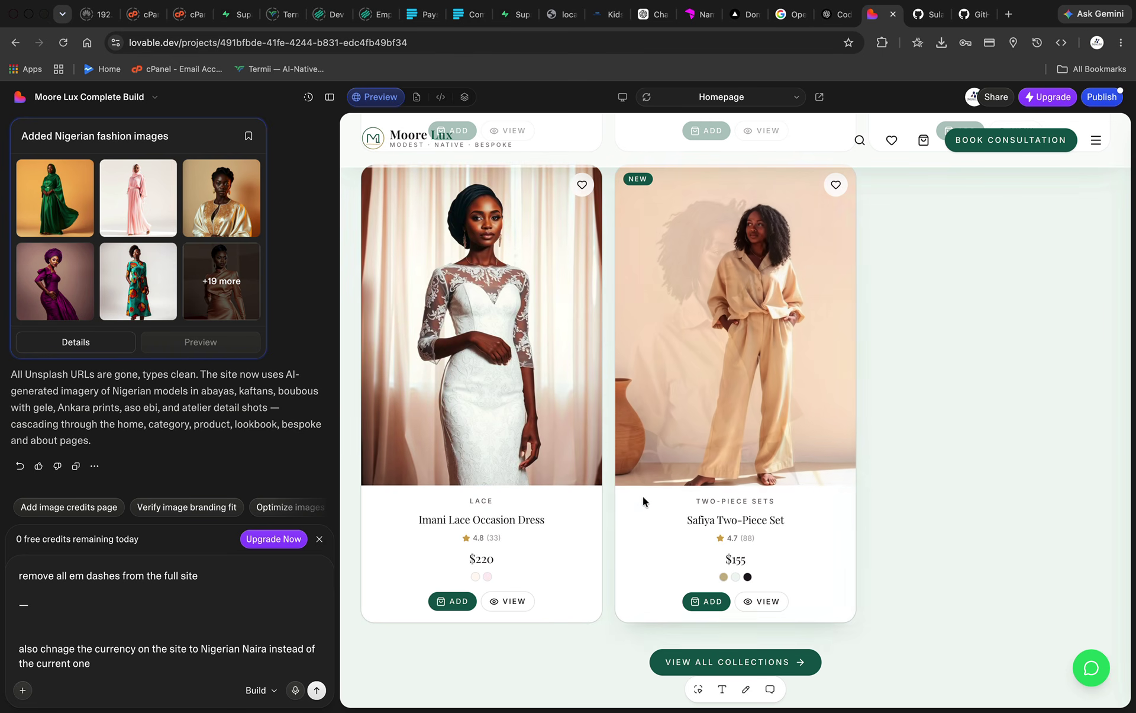
{"action": "scroll", "coordinate": [642, 482], "scroll_direction": "down", "scroll_amount": 15}
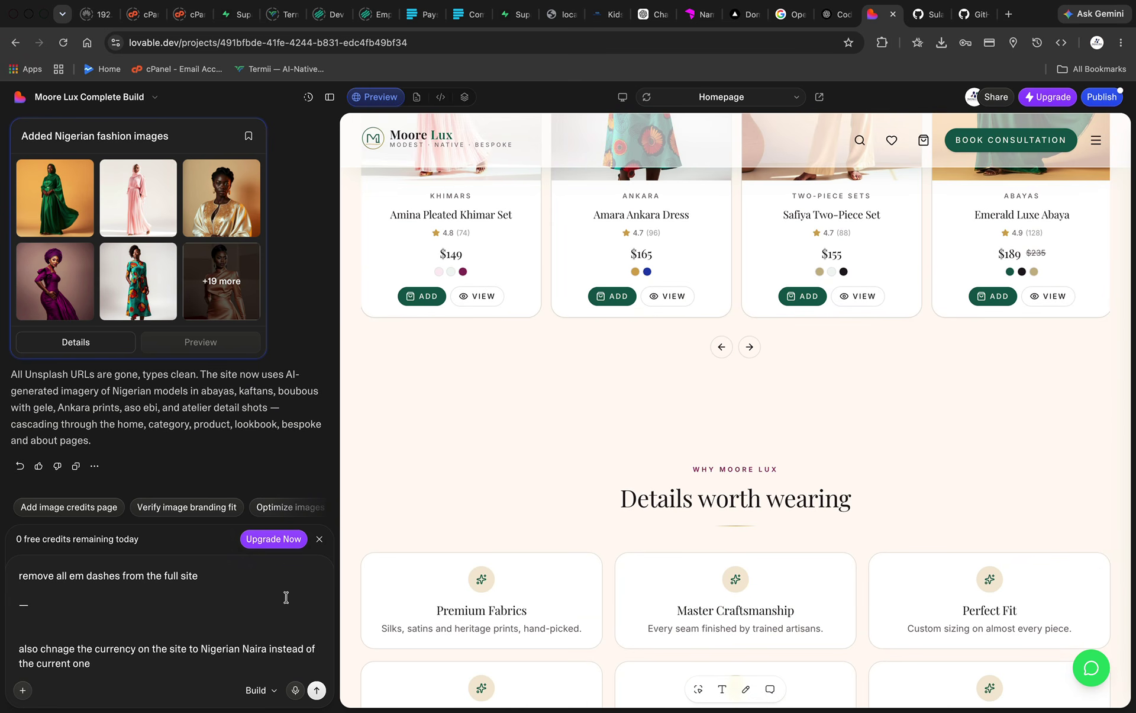
Step: Send the em-dash and Naira request, decline the upgrade offer, and open the GitHub connection settings
{"action": "left_click", "coordinate": [316, 690]}
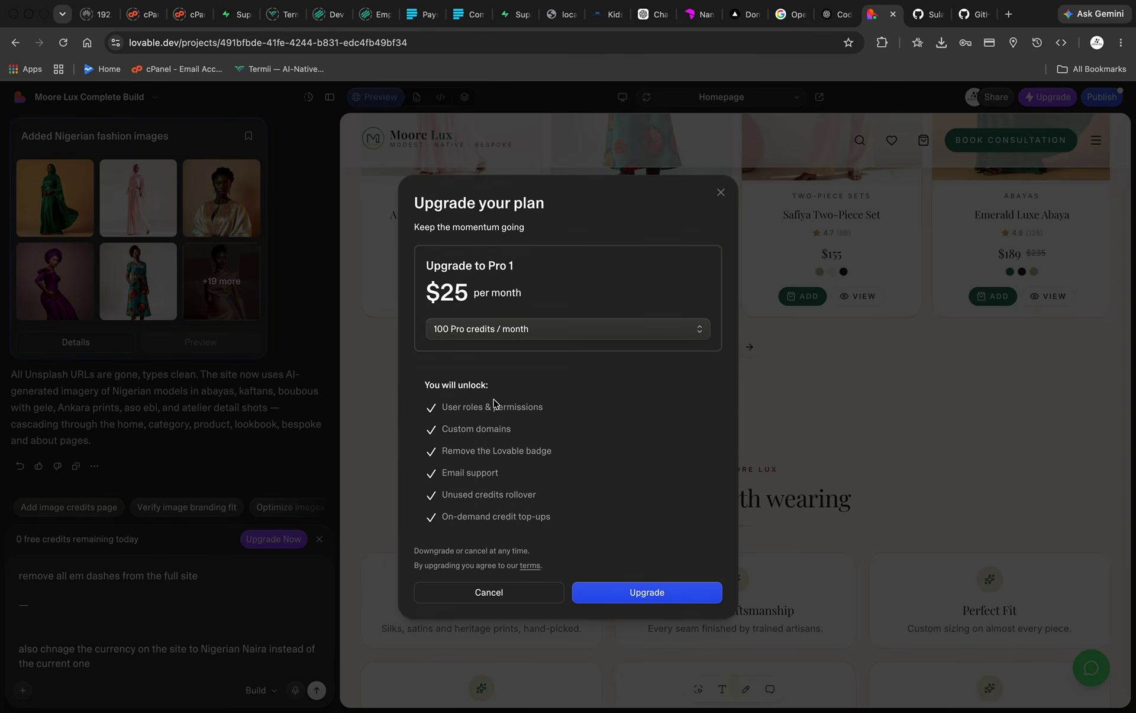
{"action": "left_click", "coordinate": [594, 334]}
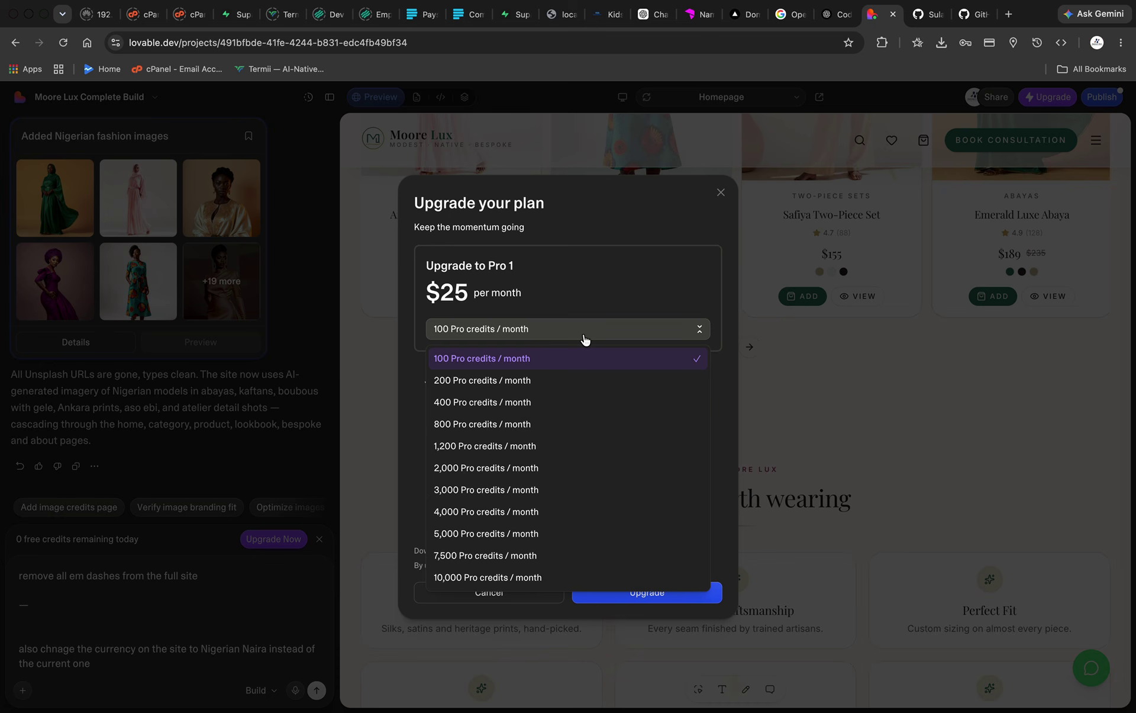
{"action": "left_click", "coordinate": [413, 420]}
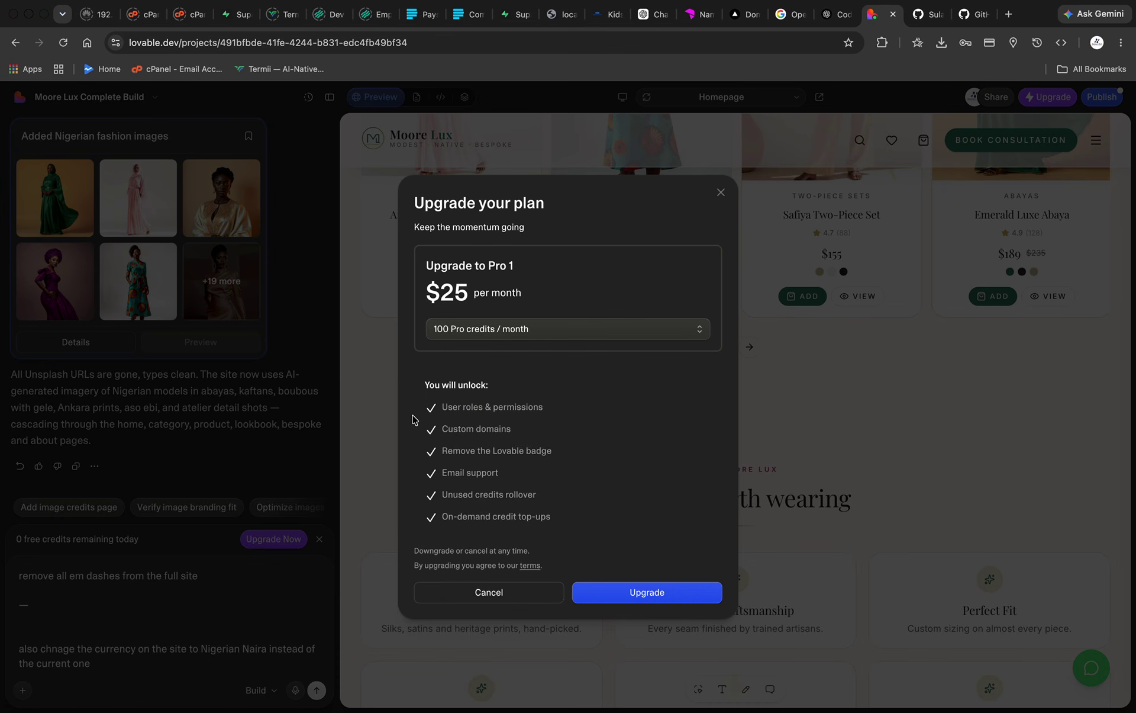
{"action": "left_click", "coordinate": [495, 593]}
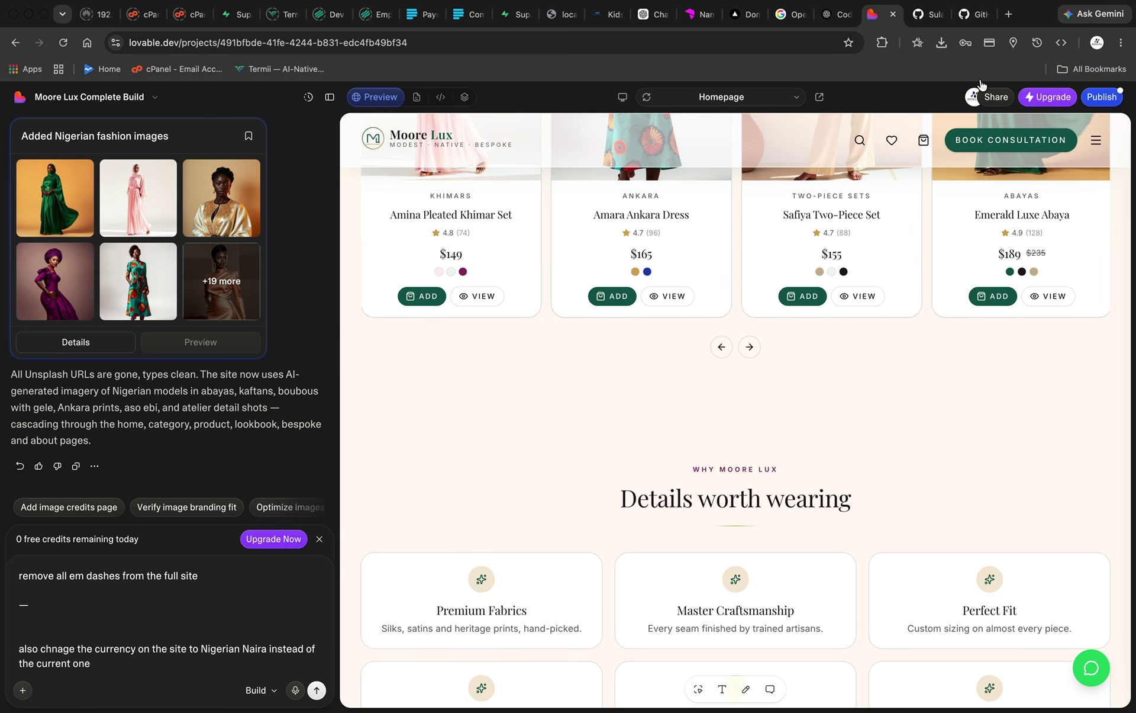
{"action": "left_click", "coordinate": [22, 699]}
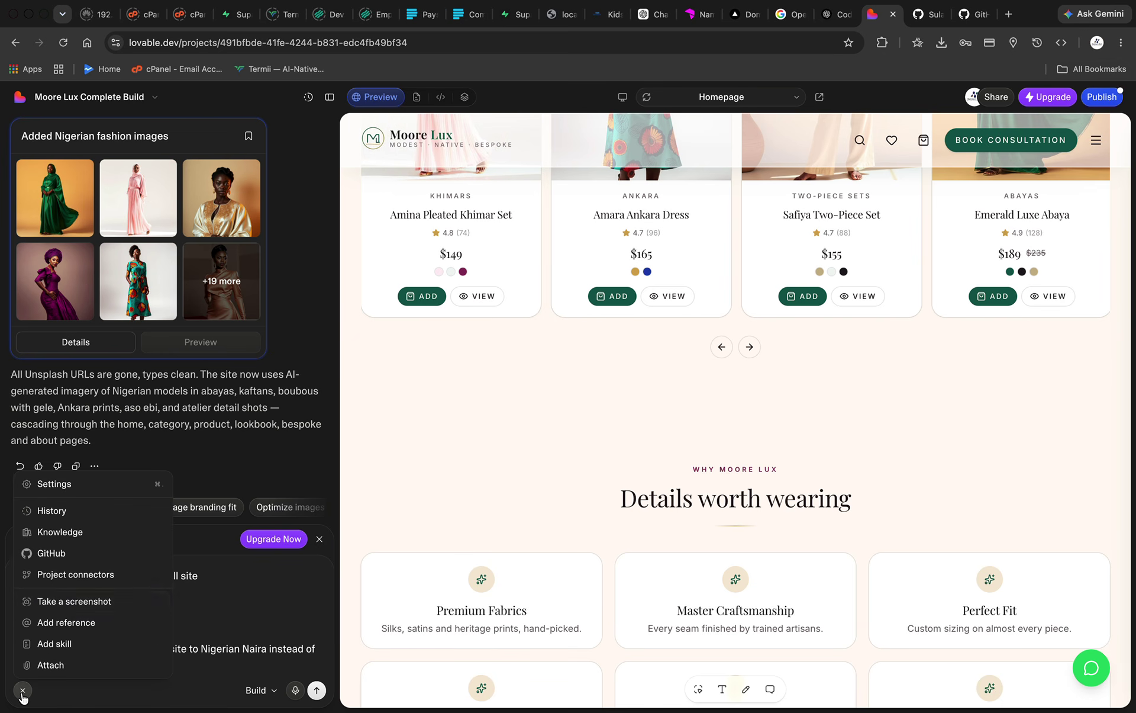
{"action": "left_click", "coordinate": [61, 555]}
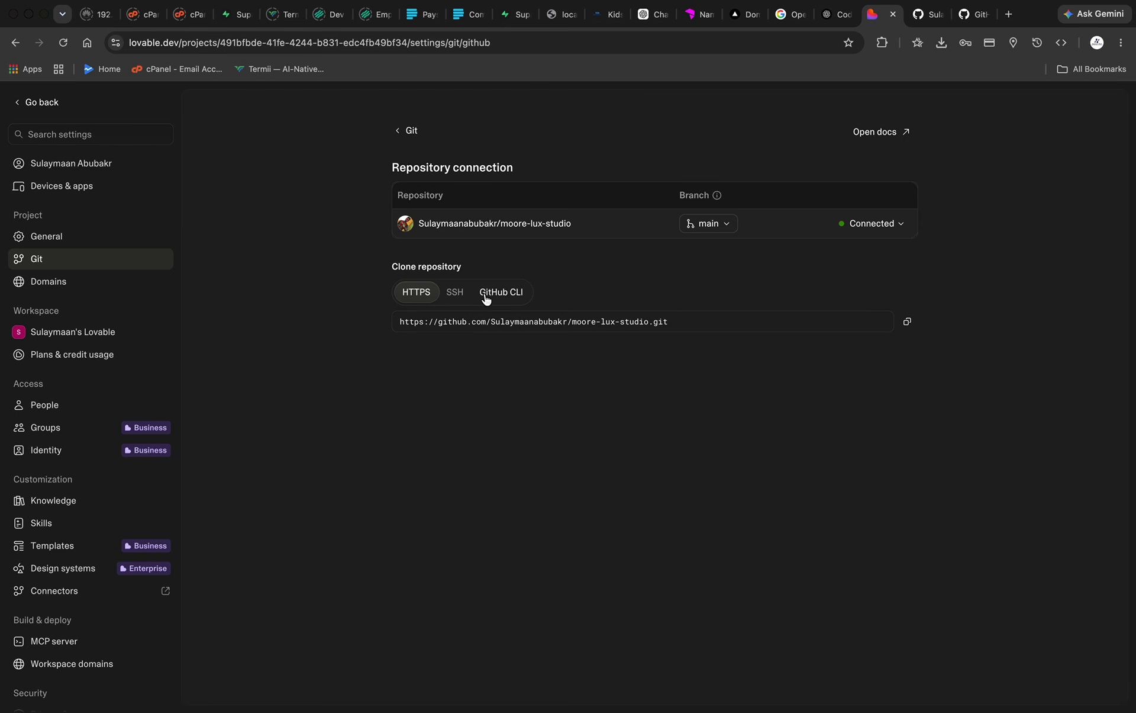
Step: Confirm moore-lux-studio is connected on branch main and compare the SSH and HTTPS clone addresses
{"action": "left_click", "coordinate": [882, 223]}
{"action": "left_click", "coordinate": [725, 272]}
{"action": "left_click", "coordinate": [708, 224]}
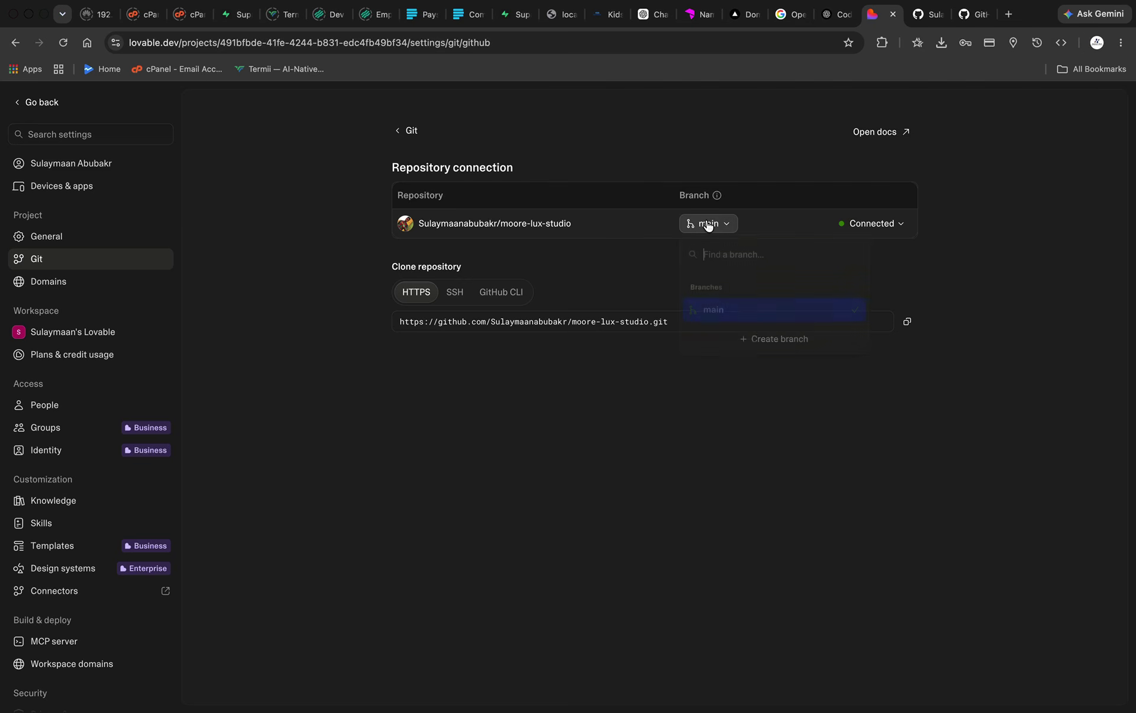
{"action": "left_click", "coordinate": [627, 277]}
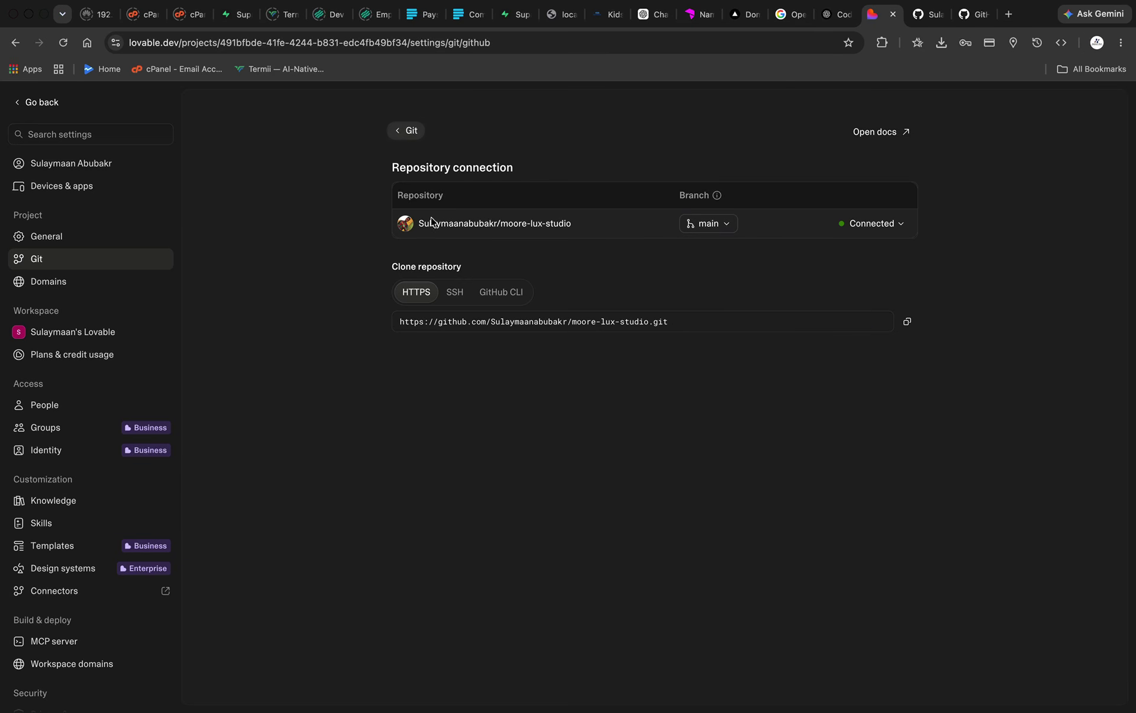
{"action": "left_click", "coordinate": [456, 296]}
{"action": "left_click", "coordinate": [432, 296]}
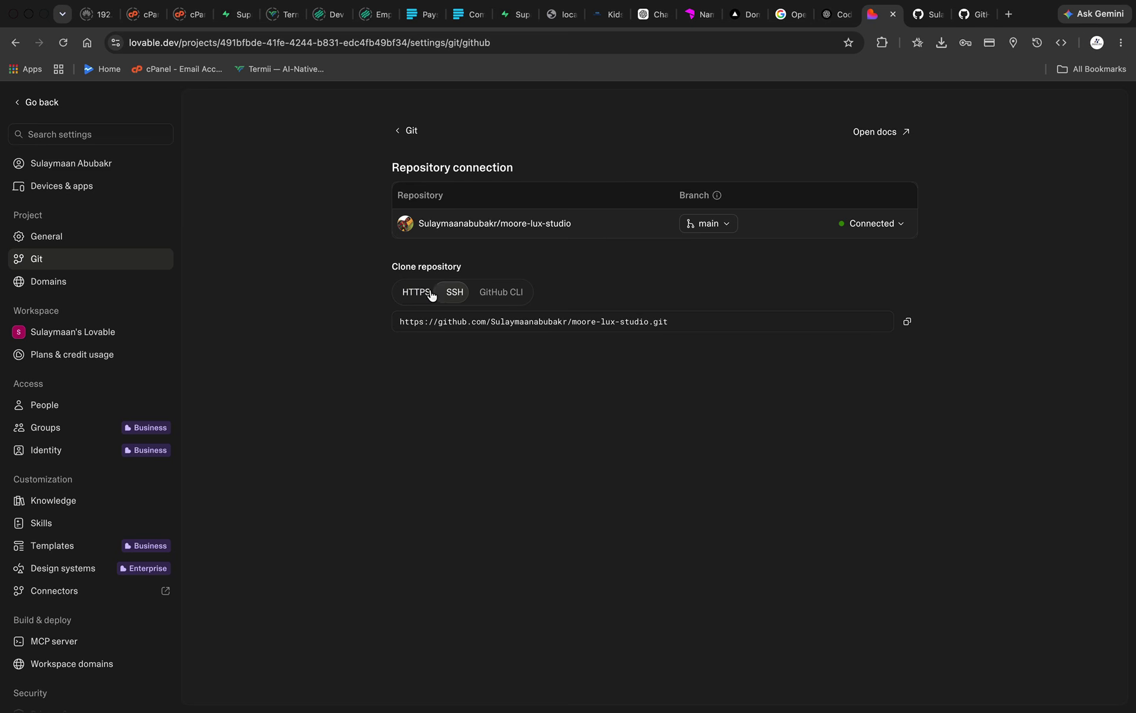
Step: Return to the Git overview, reopen the GitHub connection, and bring up the repository on GitHub
{"action": "left_click", "coordinate": [403, 130]}
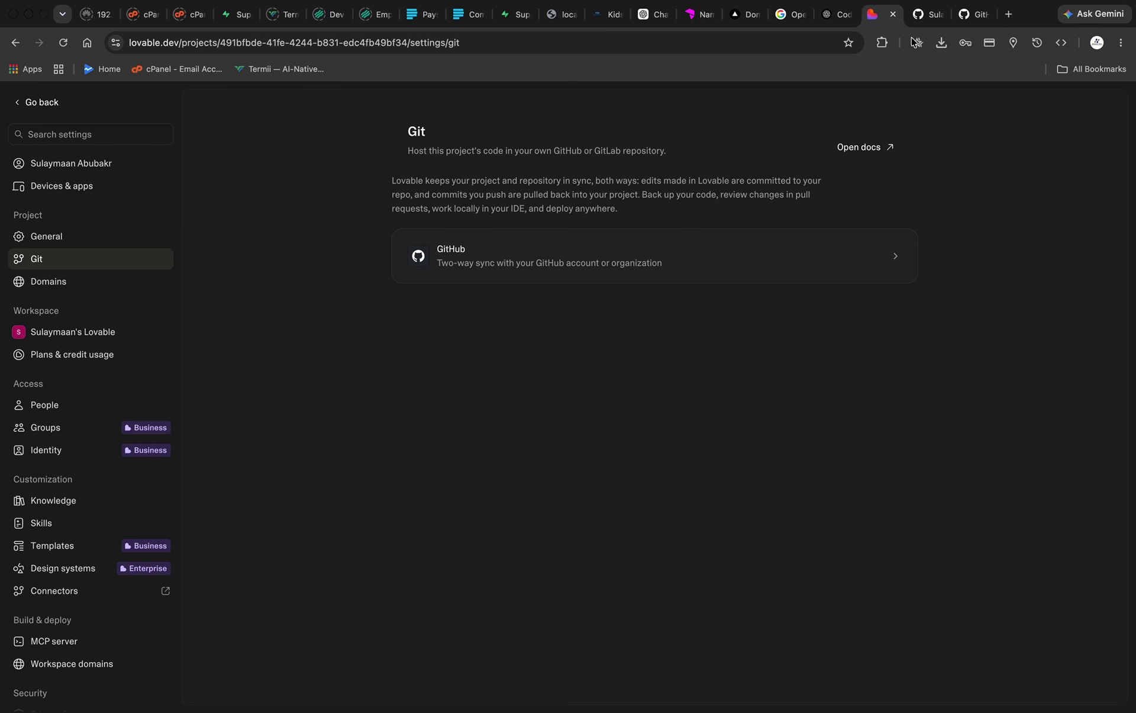
{"action": "left_click", "coordinate": [687, 272]}
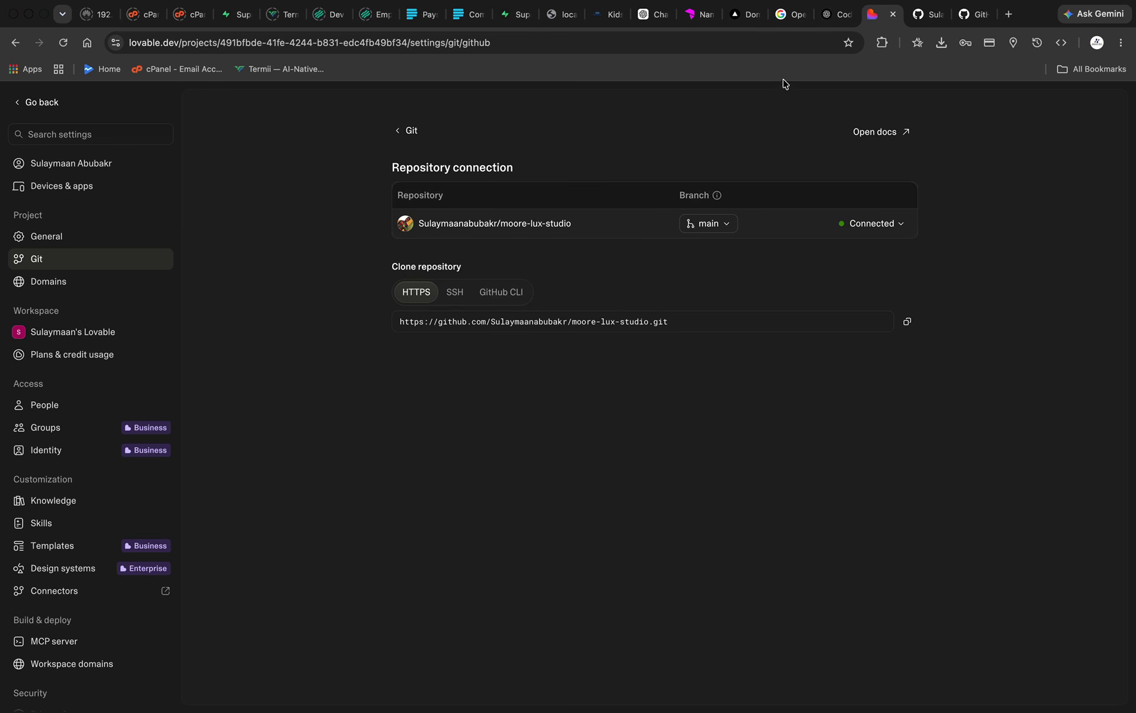
{"action": "left_click", "coordinate": [920, 13]}
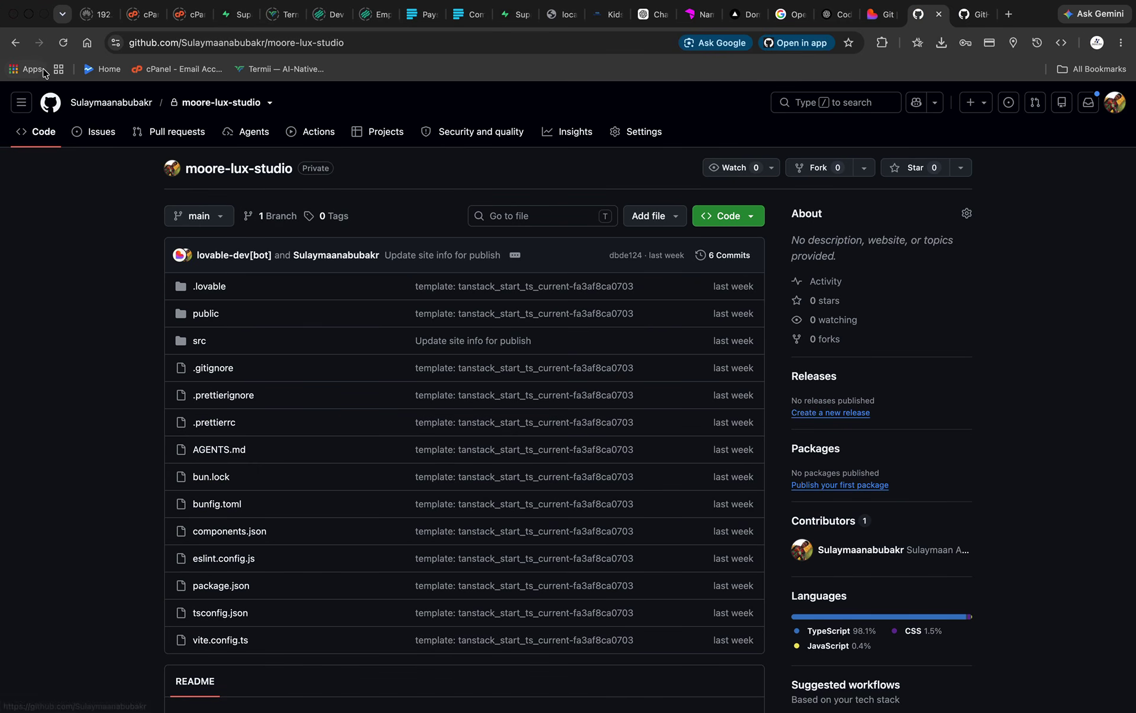
Step: Reload moore-lux-studio to list 15 commits, topped by 'Added Nigerian fashion images'
{"action": "left_click", "coordinate": [61, 42]}
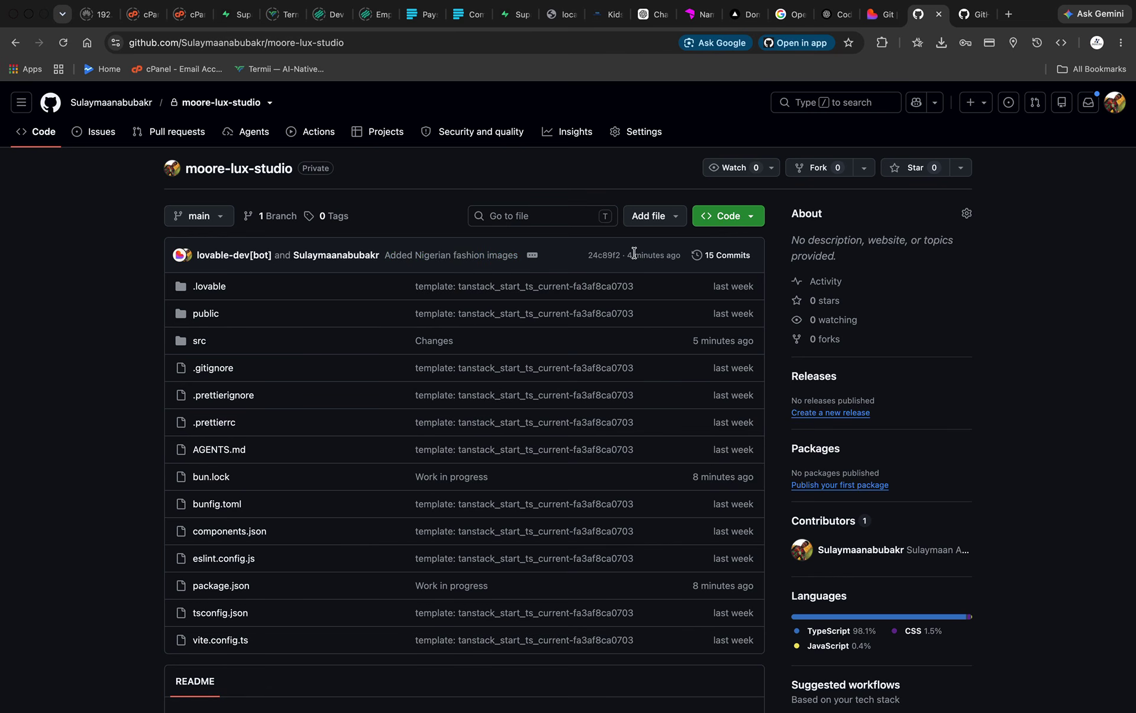
{"action": "left_click", "coordinate": [1009, 13]}
Step: Go to vercel.com in the new tab to load the Vercel projects dashboard
{"action": "left_click", "coordinate": [478, 45]}
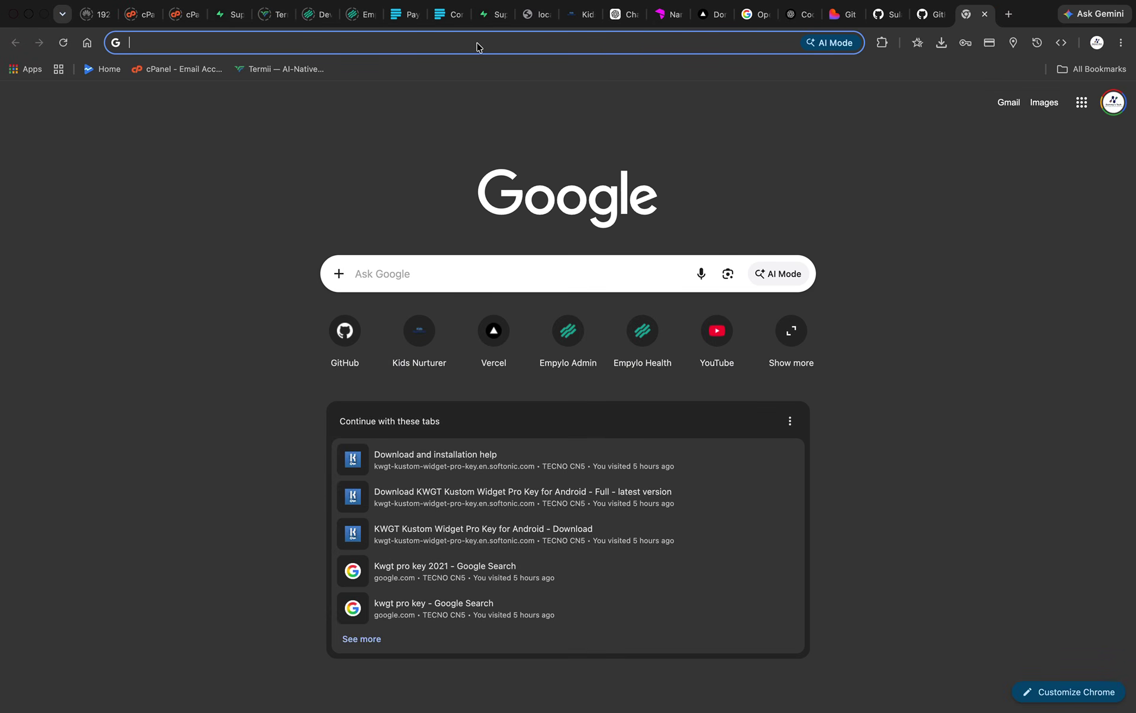
{"action": "type", "text": "vercel"}
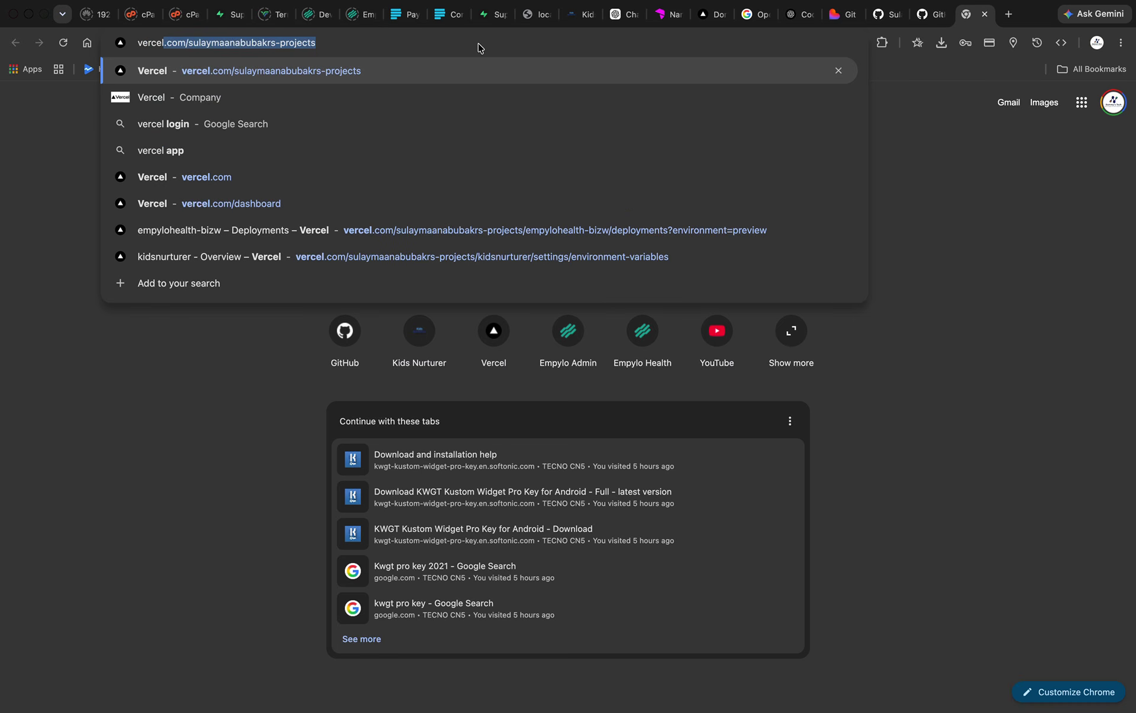
{"action": "type", "text": "."}
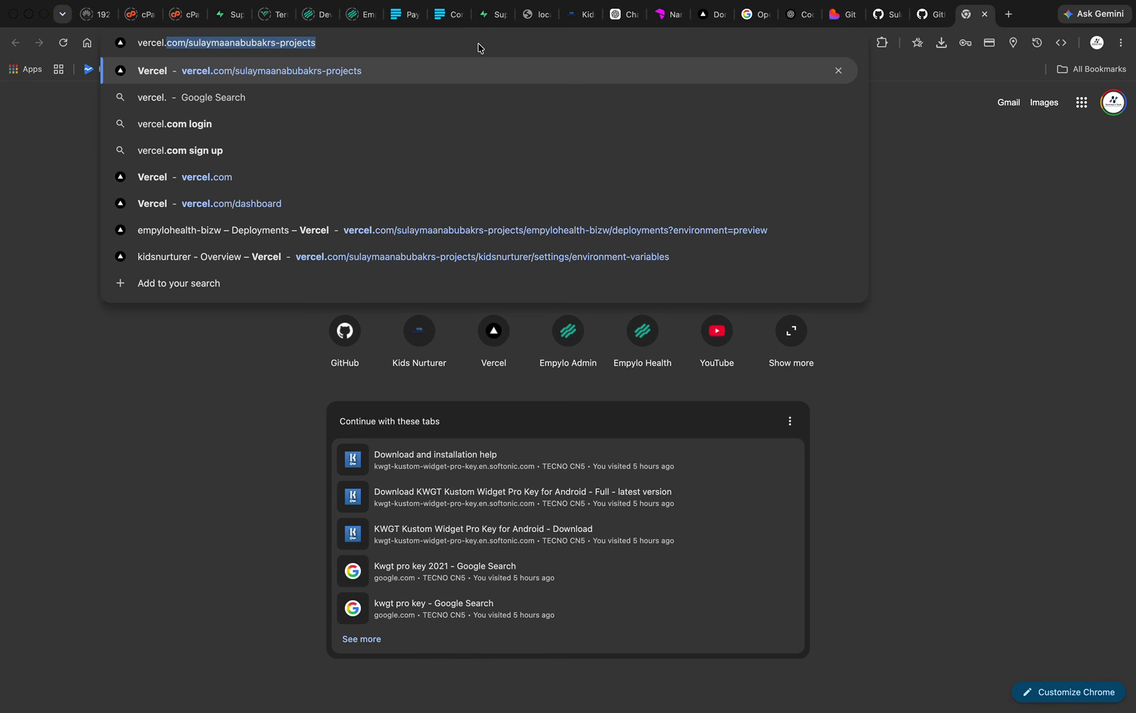
{"action": "type", "text": "com"}
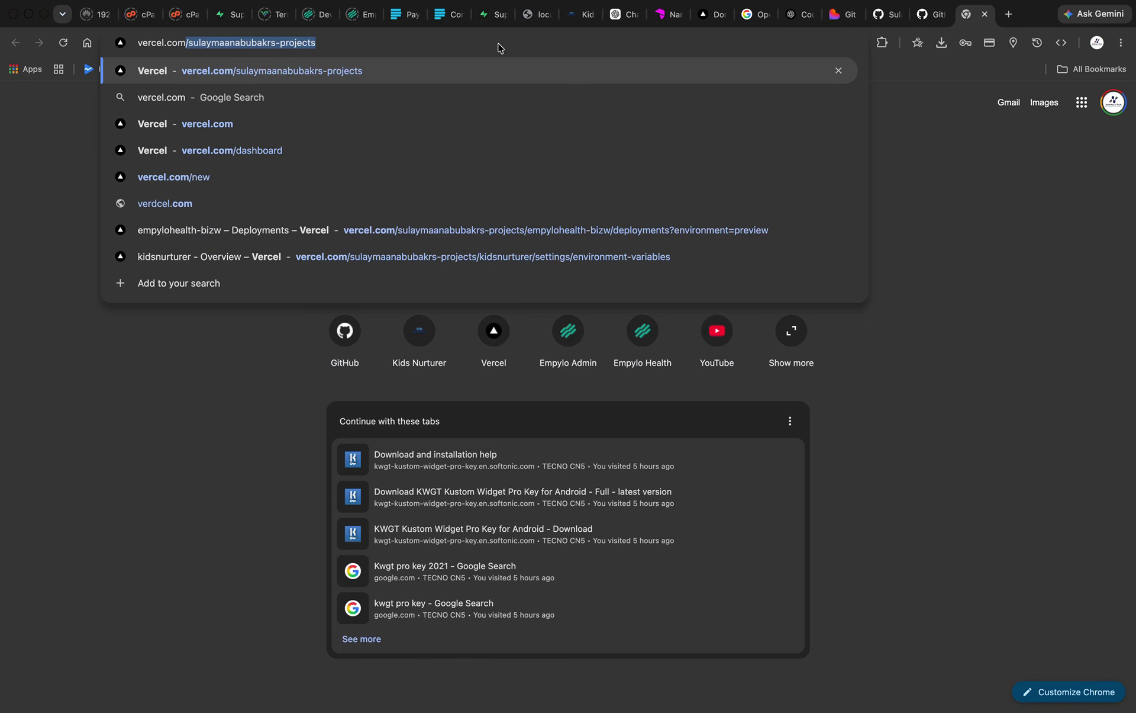
{"action": "left_click", "coordinate": [338, 42]}
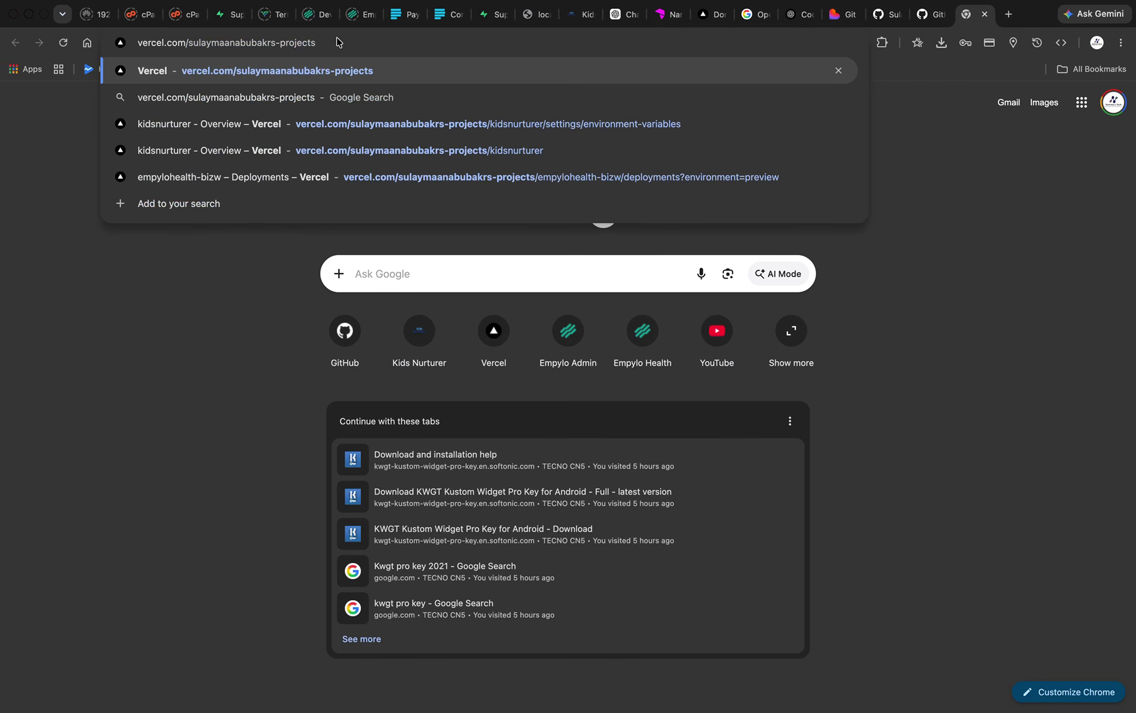
{"action": "key", "text": "Return"}
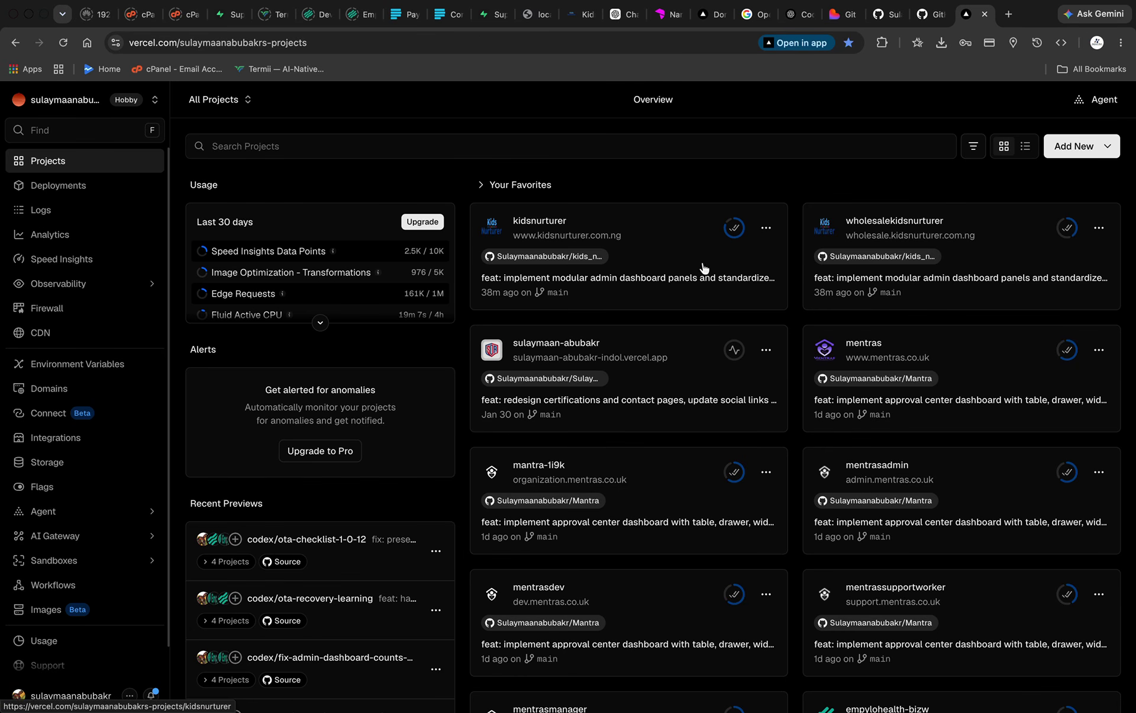
Step: Start a new Vercel project with Add New > Project and choose Add GitHub Account
{"action": "left_click", "coordinate": [1079, 147]}
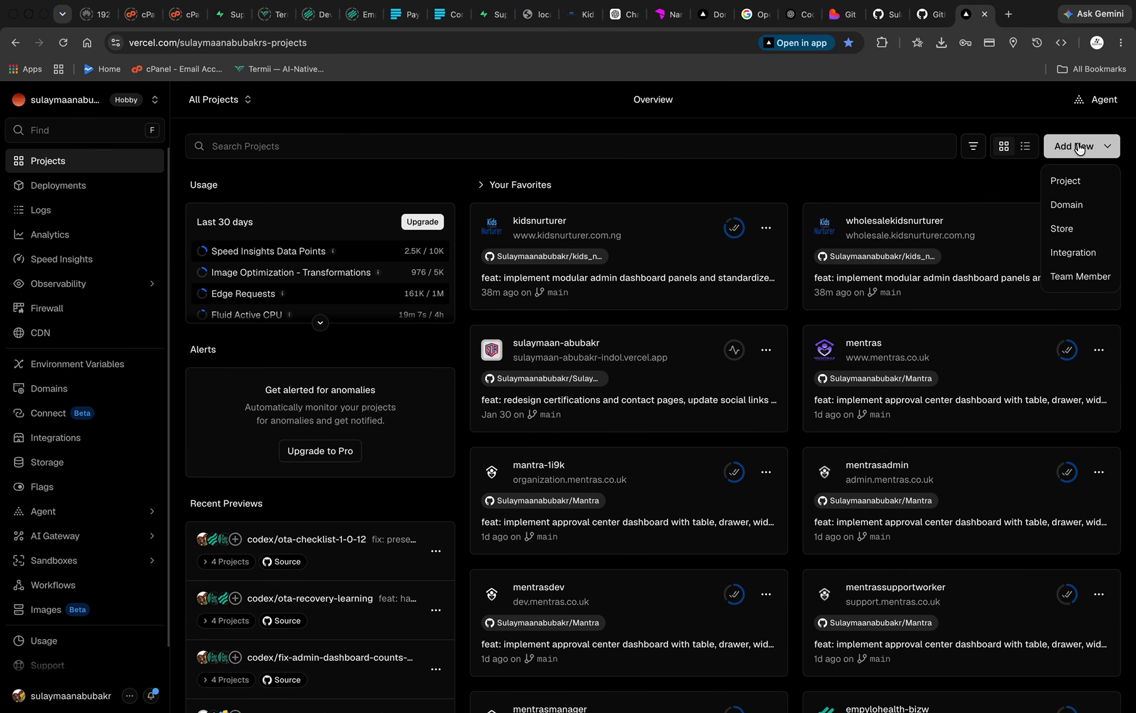
{"action": "left_click", "coordinate": [1072, 182]}
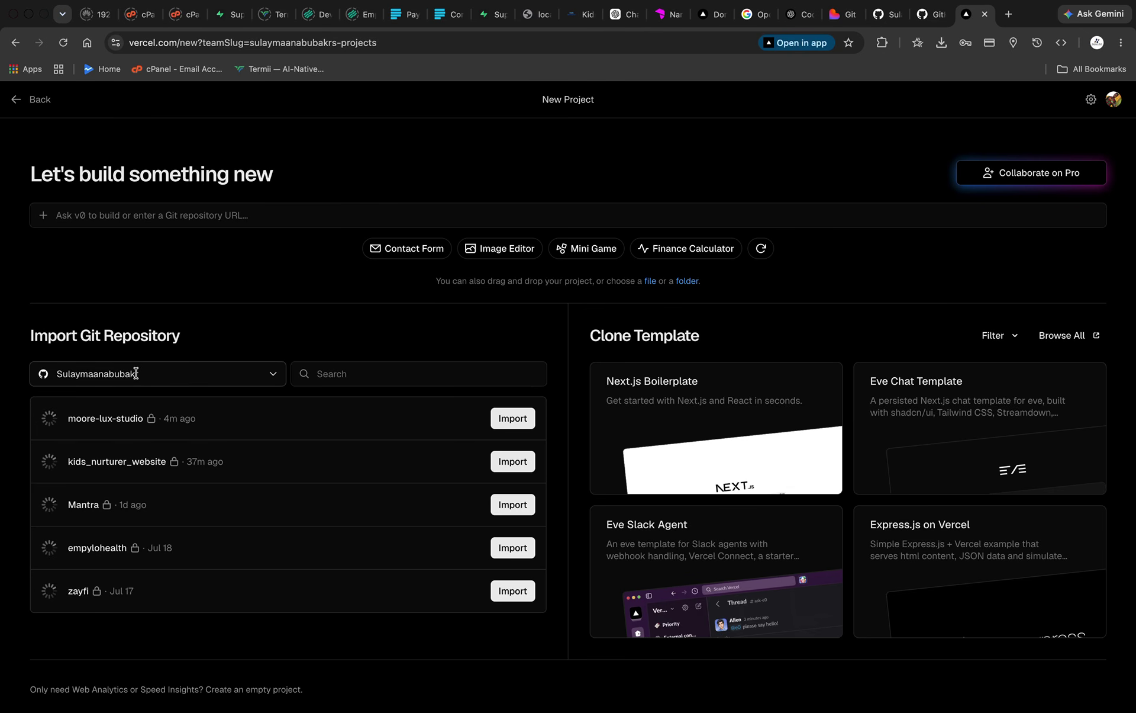
{"action": "left_click", "coordinate": [137, 373]}
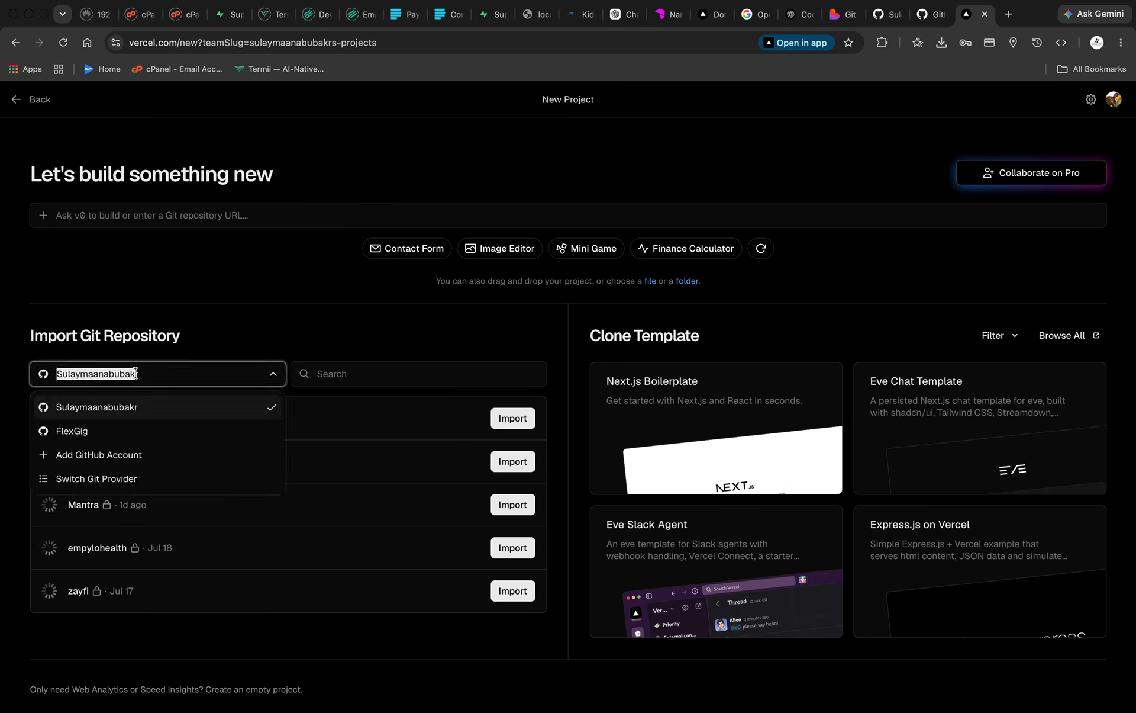
{"action": "left_click", "coordinate": [105, 456]}
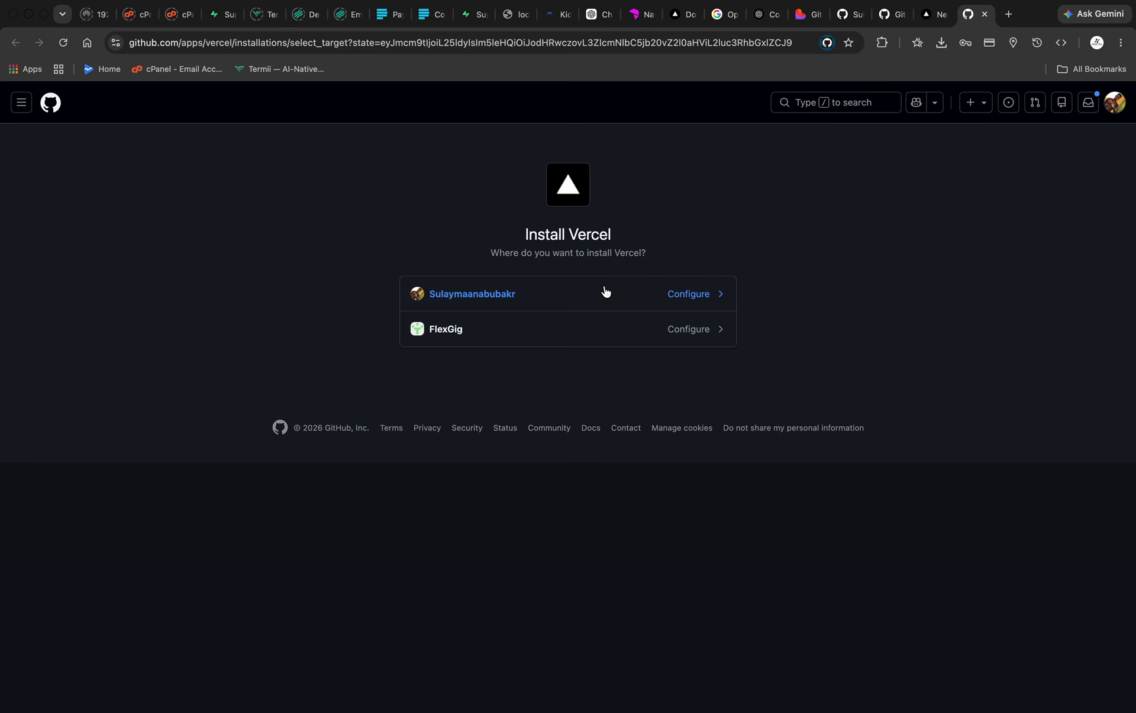
Step: Review the personal account's Vercel installation repository access, then return to Vercel's New Project page
{"action": "left_click", "coordinate": [642, 294]}
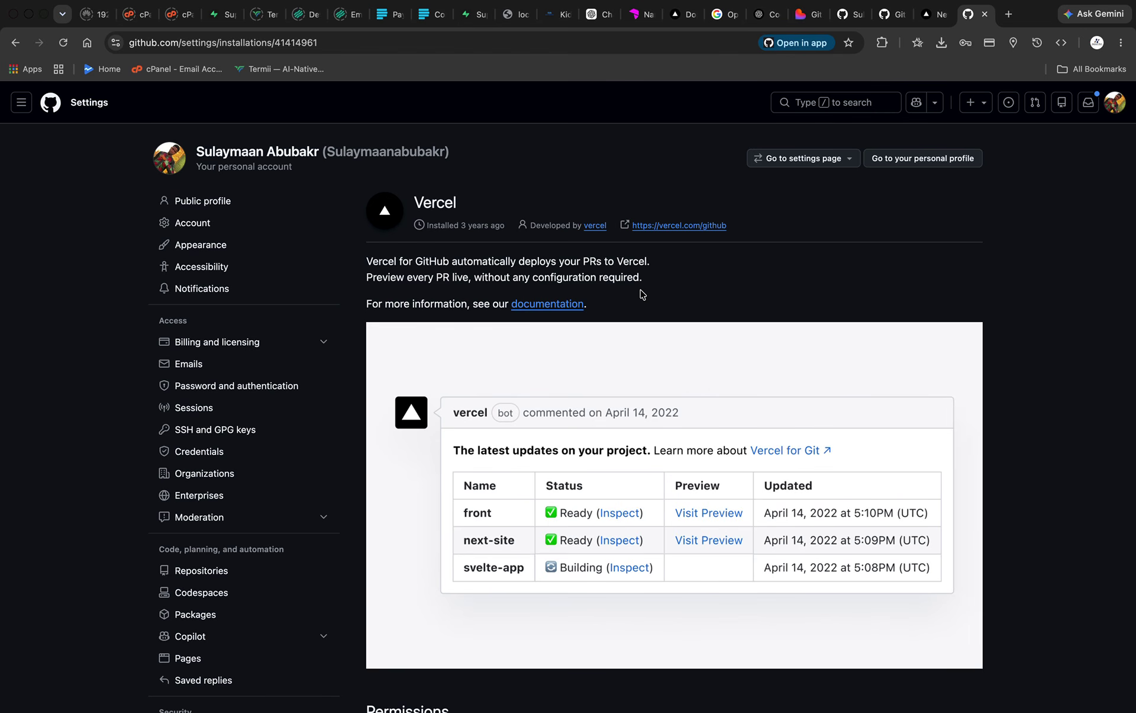
{"action": "scroll", "coordinate": [628, 379], "scroll_direction": "down", "scroll_amount": 10}
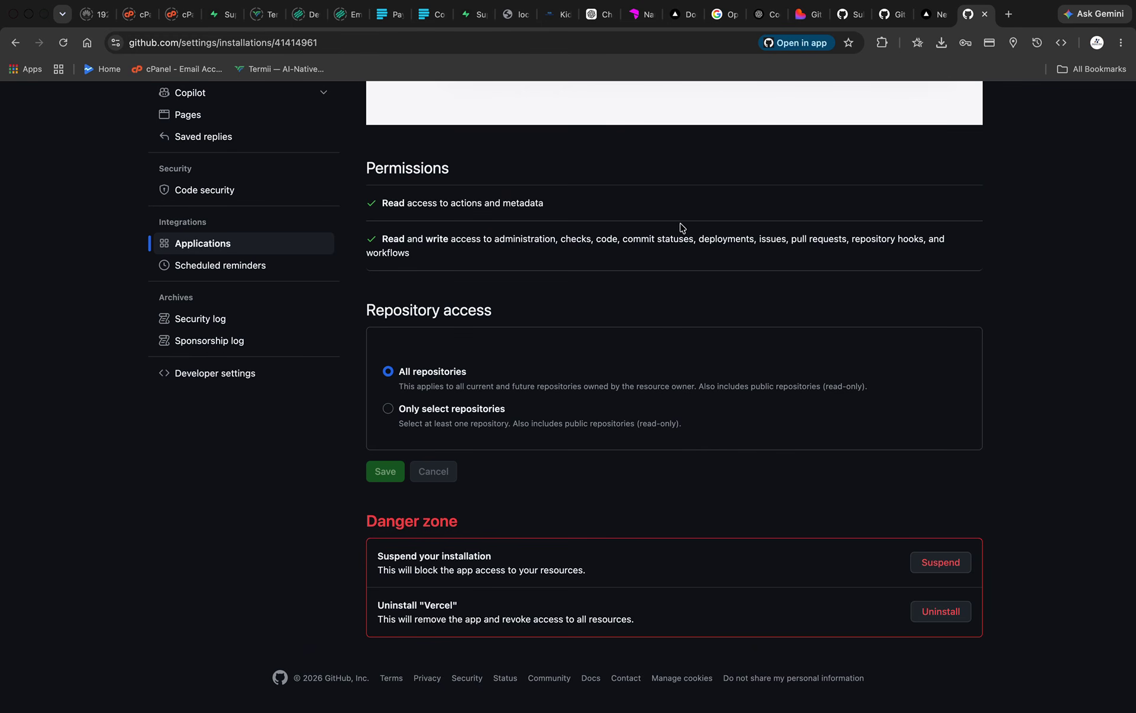
{"action": "left_click", "coordinate": [934, 14]}
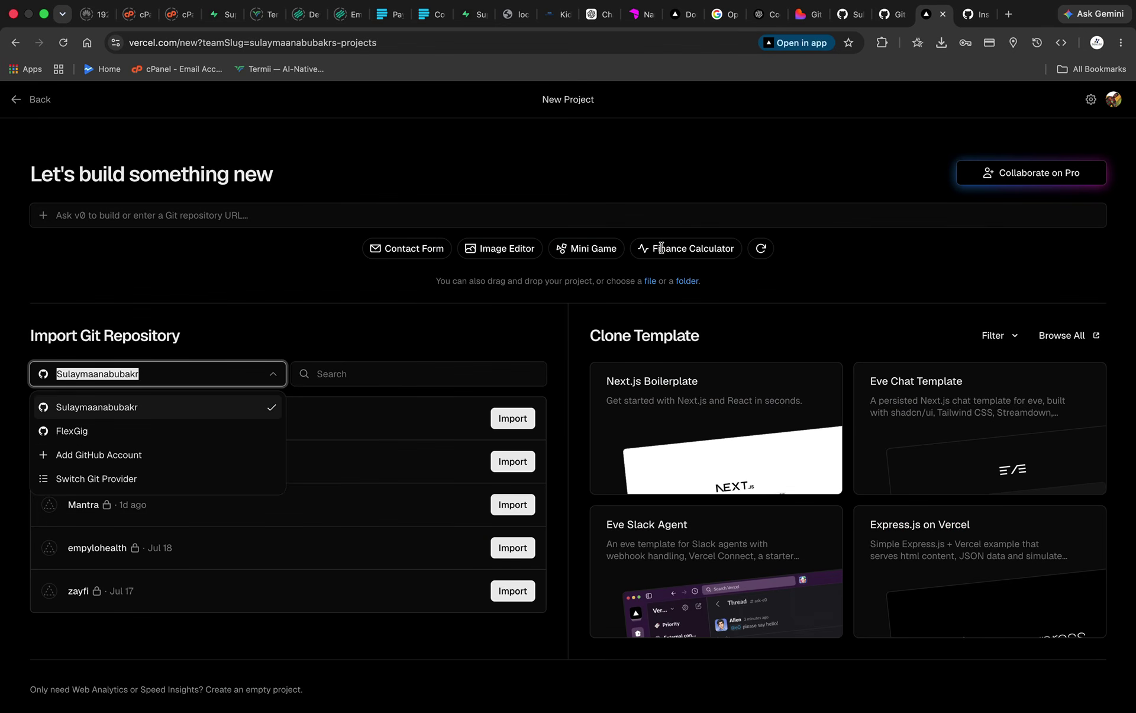
Step: Refresh the repository list, import moore-lux-studio, and rename the project to moorelux
{"action": "left_click", "coordinate": [61, 44]}
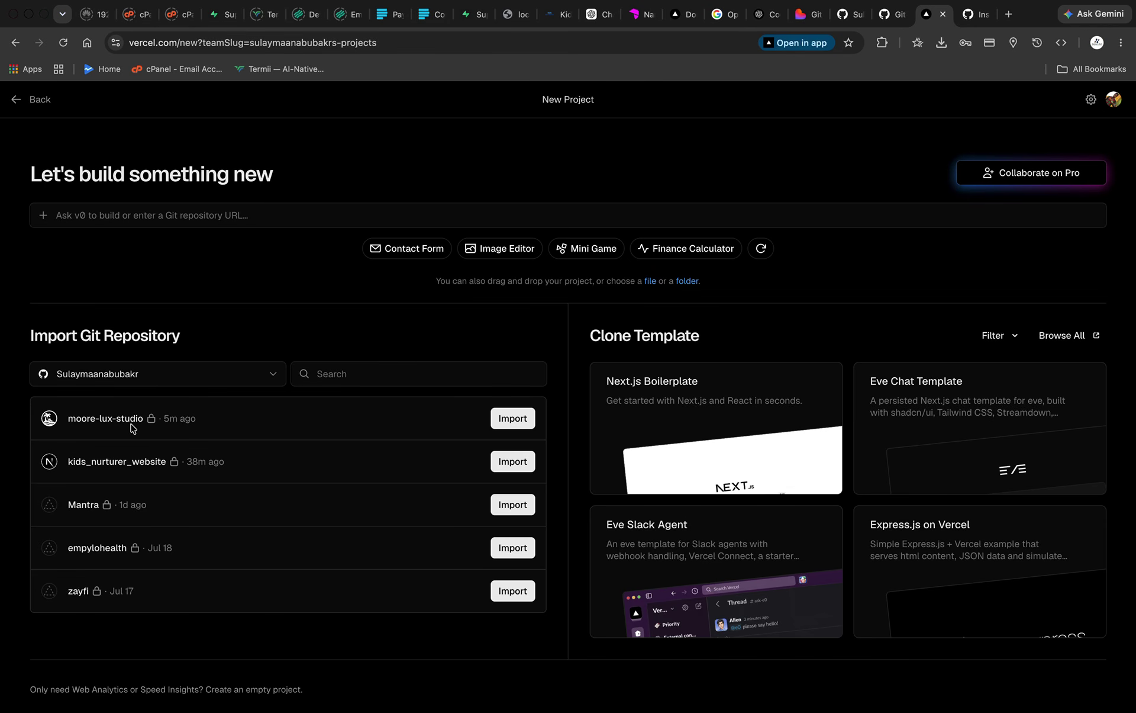
{"action": "left_click", "coordinate": [521, 421]}
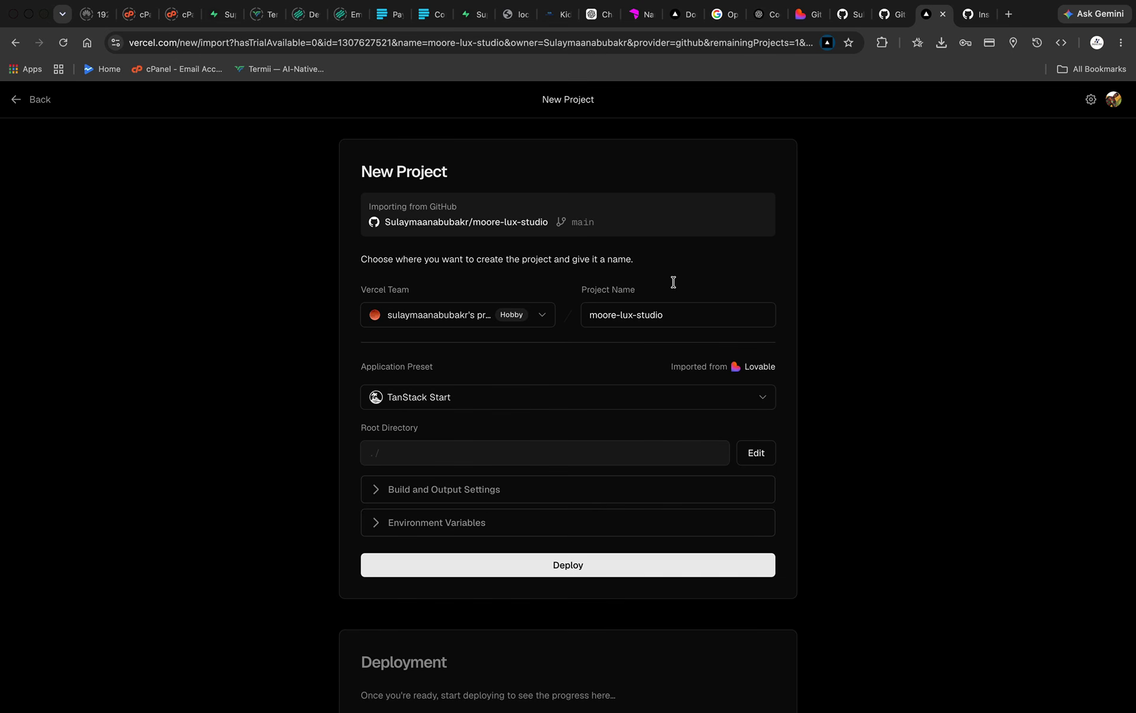
{"action": "left_click", "coordinate": [678, 313]}
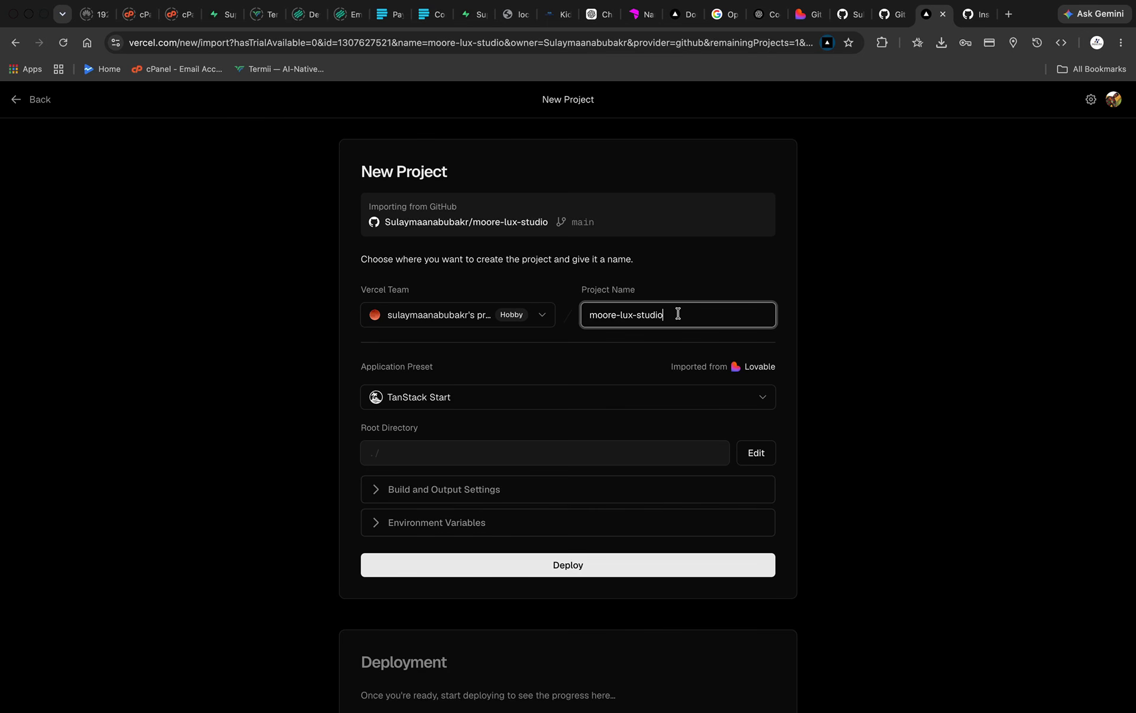
{"action": "key", "text": "BackSpace"}
{"action": "left_click", "coordinate": [605, 356]}
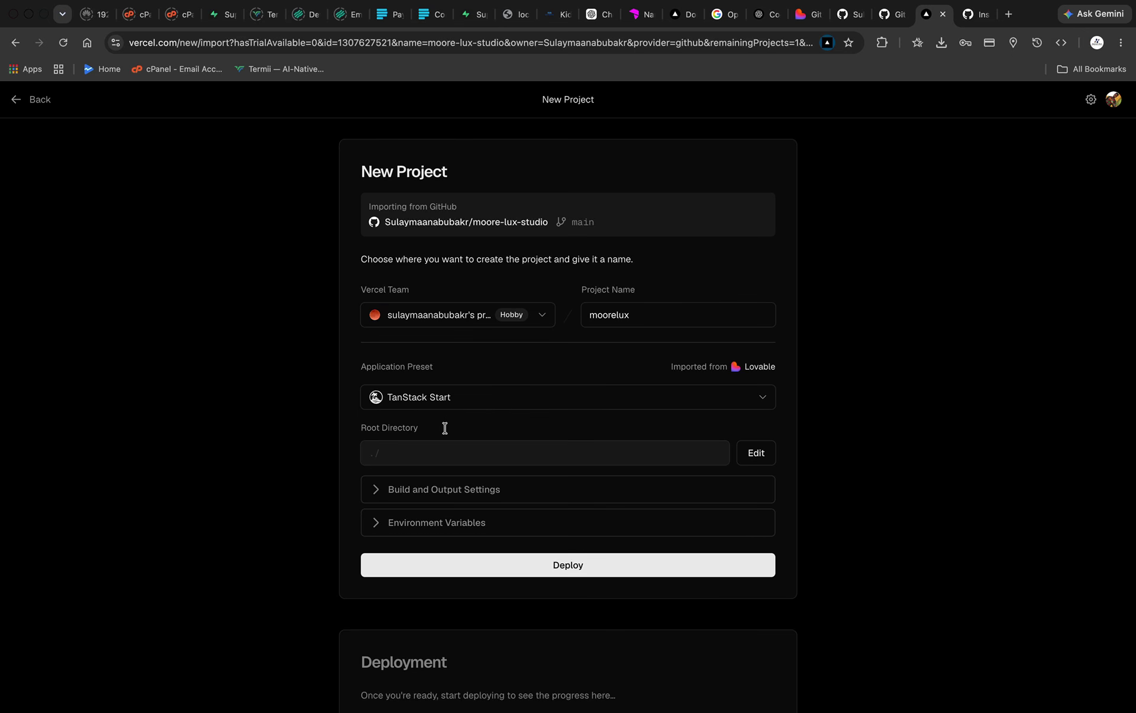
Step: Review the import form and look over the Environment Variables section
{"action": "scroll", "coordinate": [473, 396], "scroll_direction": "down", "scroll_amount": 5}
{"action": "scroll", "coordinate": [458, 220], "scroll_direction": "up", "scroll_amount": 4}
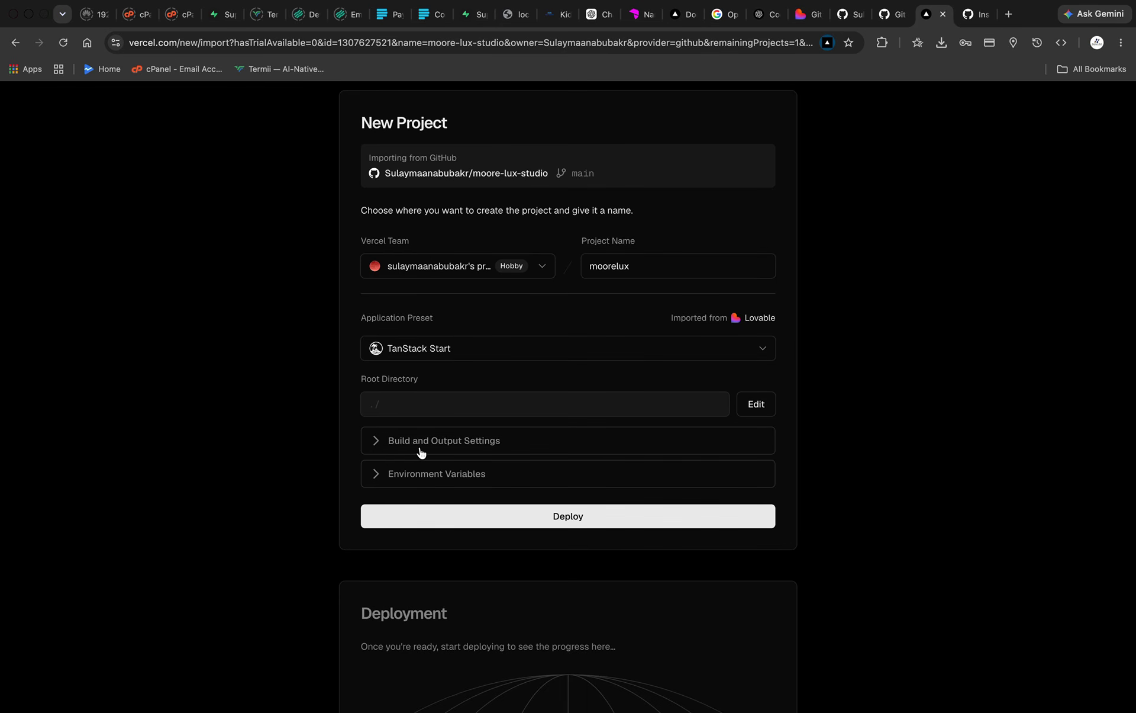
{"action": "left_click", "coordinate": [394, 478]}
{"action": "left_click", "coordinate": [389, 474]}
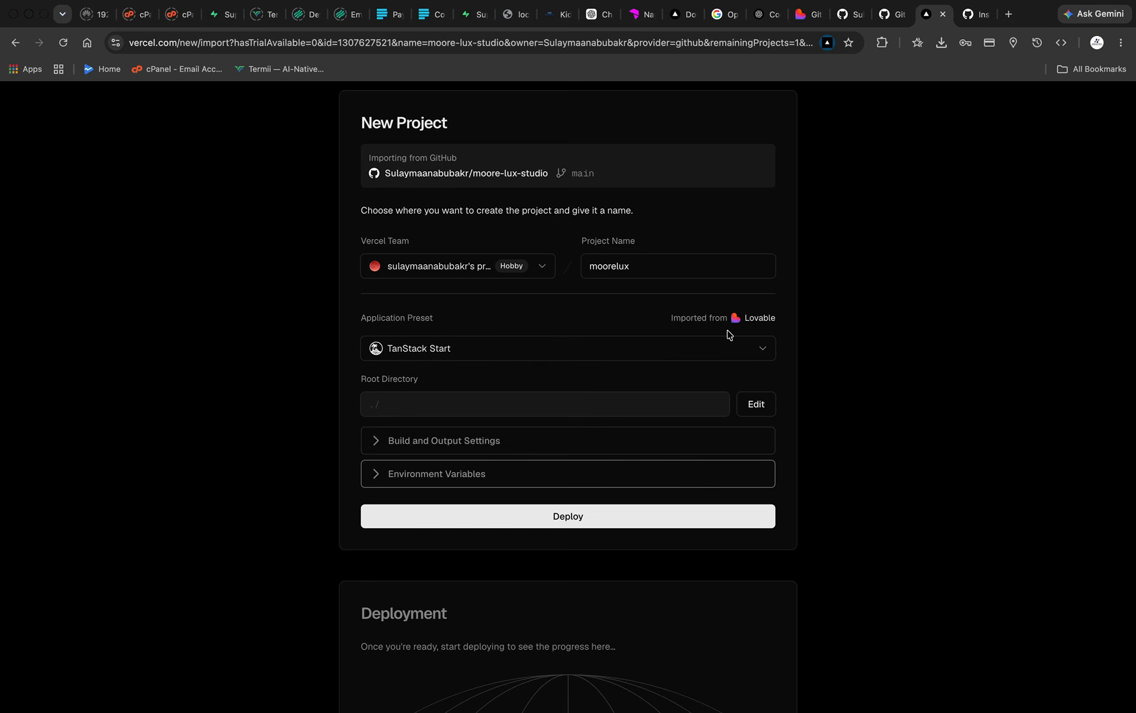
Step: Deploy moorelux and open the live site at moorelux.vercel.app from the preview
{"action": "left_click", "coordinate": [420, 519]}
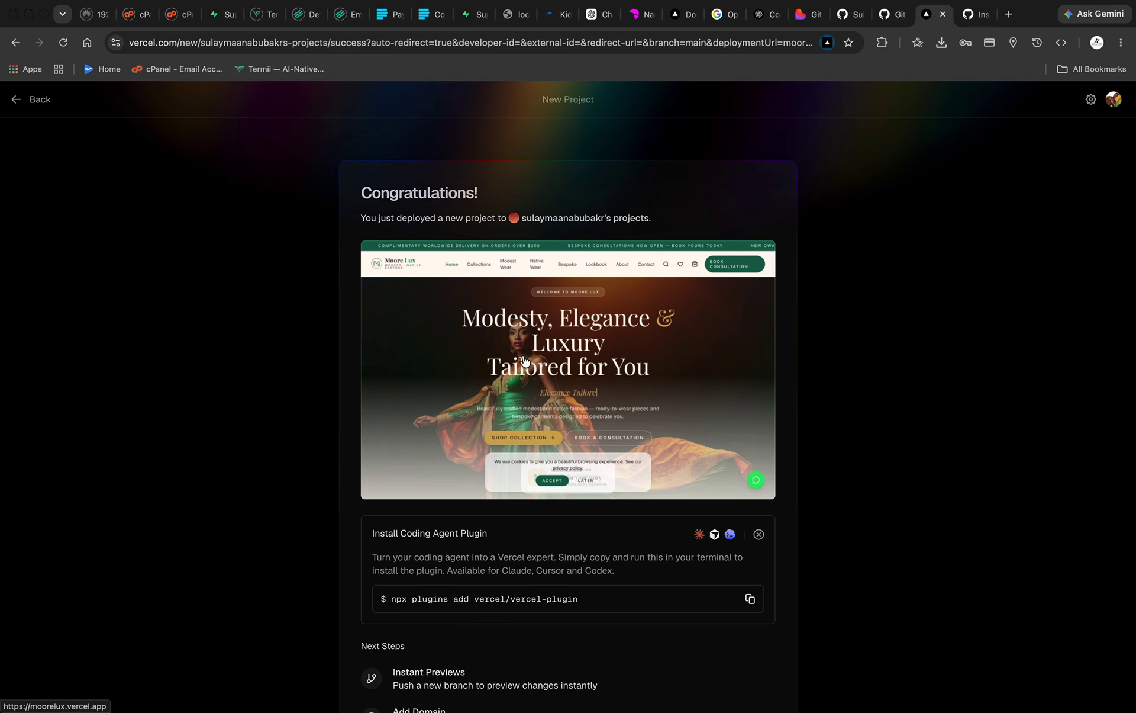
{"action": "scroll", "coordinate": [539, 408], "scroll_direction": "down", "scroll_amount": 4}
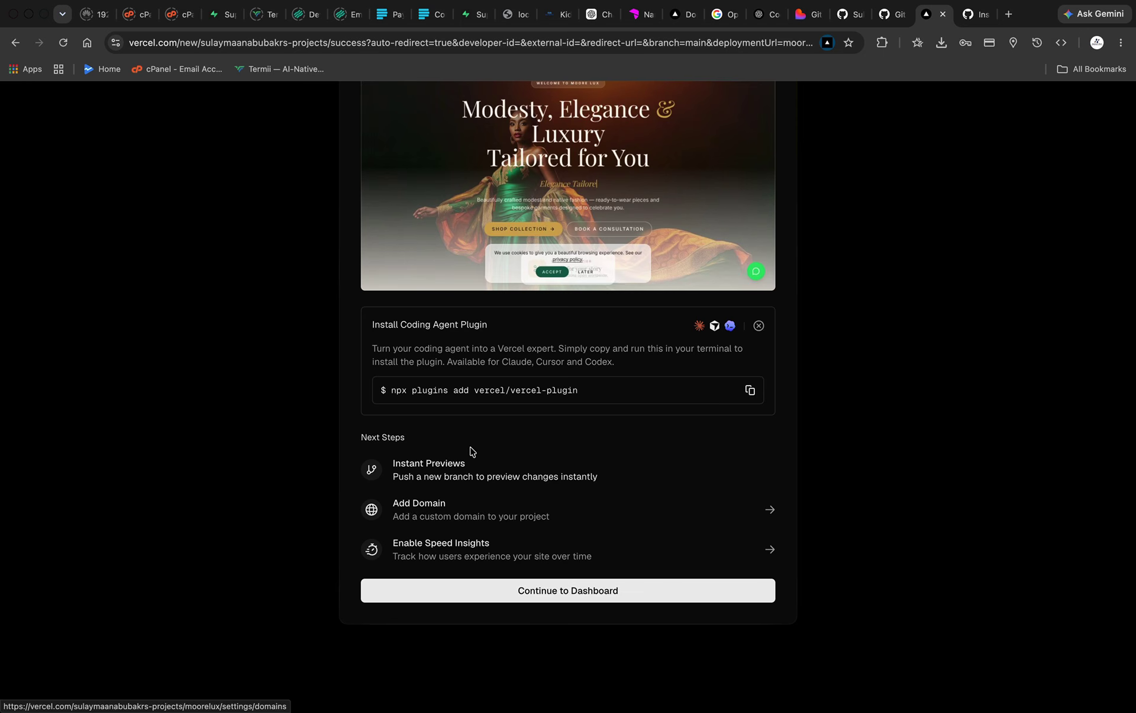
{"action": "scroll", "coordinate": [472, 467], "scroll_direction": "up", "scroll_amount": 5}
{"action": "left_click", "coordinate": [472, 413]}
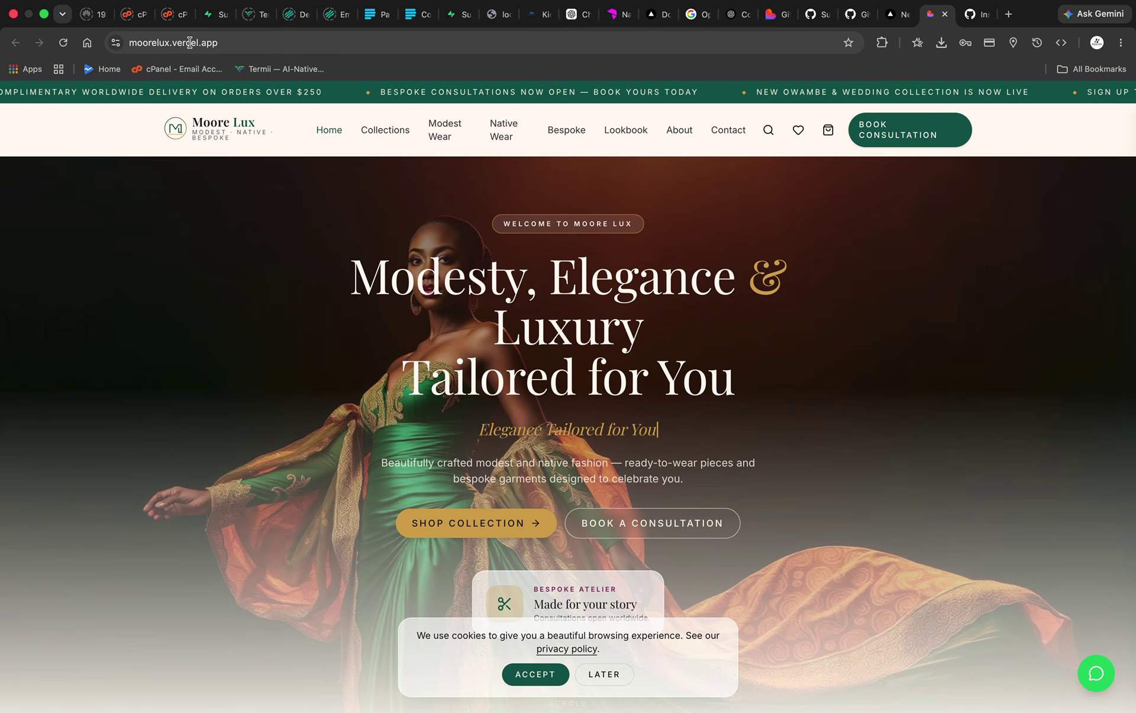
Step: Copy the live moorelux.vercel.app address from the address bar
{"action": "left_click", "coordinate": [175, 42]}
{"action": "right_click", "coordinate": [191, 44]}
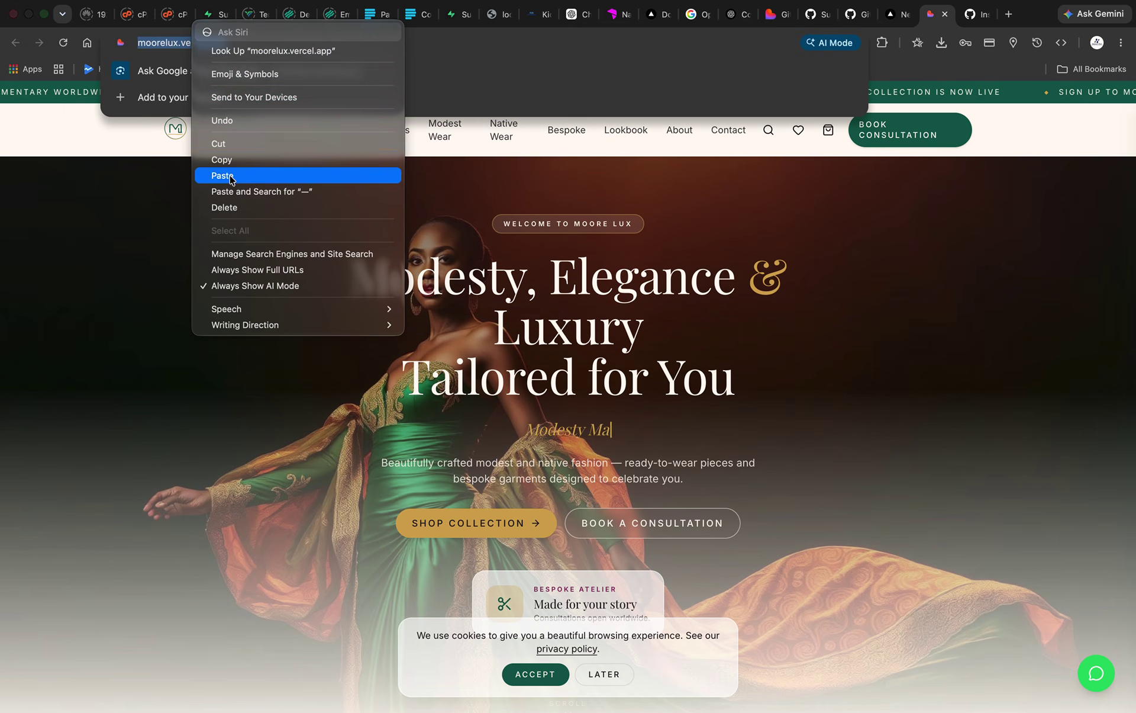
{"action": "left_click", "coordinate": [222, 159]}
{"action": "left_click", "coordinate": [208, 202]}
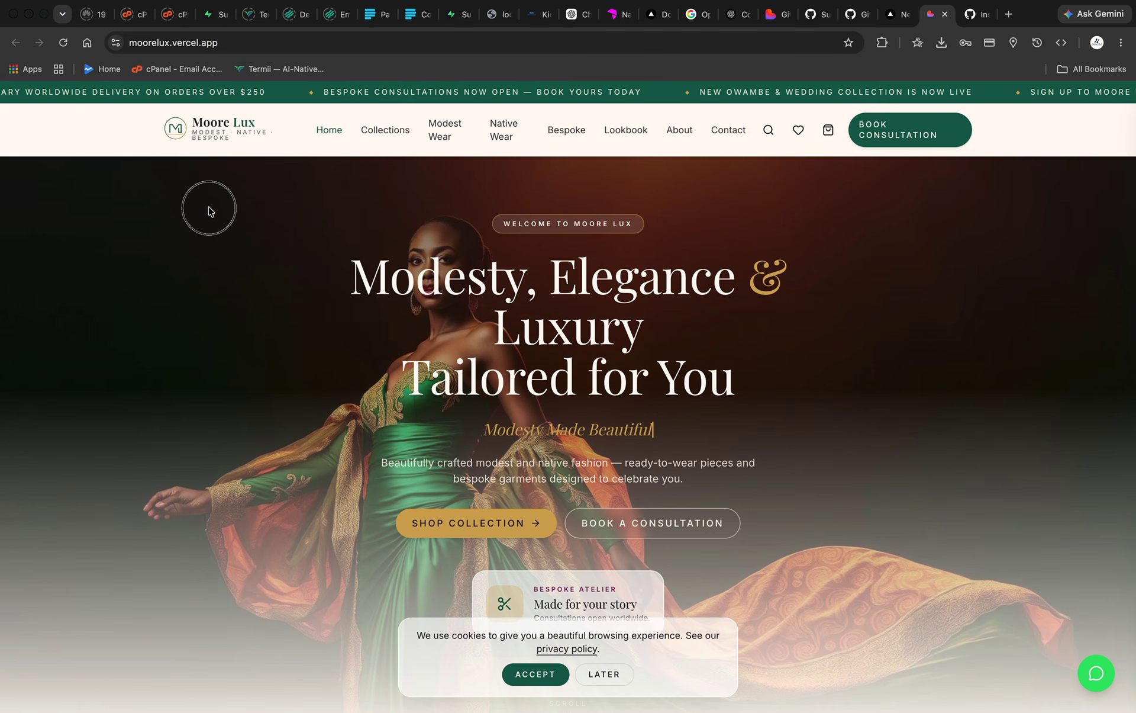
Step: Scroll down the Moore Lux homepage and accept the cookie notice
{"action": "scroll", "coordinate": [258, 269], "scroll_direction": "down", "scroll_amount": 3}
{"action": "scroll", "coordinate": [258, 270], "scroll_direction": "down", "scroll_amount": 20}
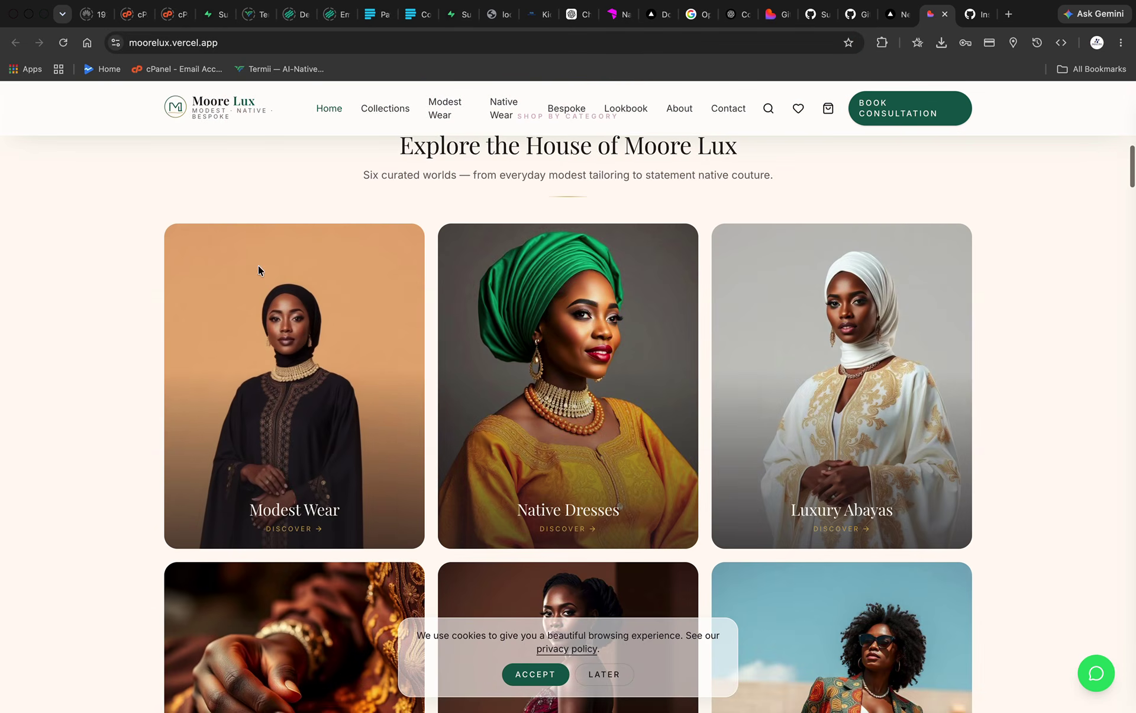
{"action": "scroll", "coordinate": [259, 270], "scroll_direction": "down", "scroll_amount": 10}
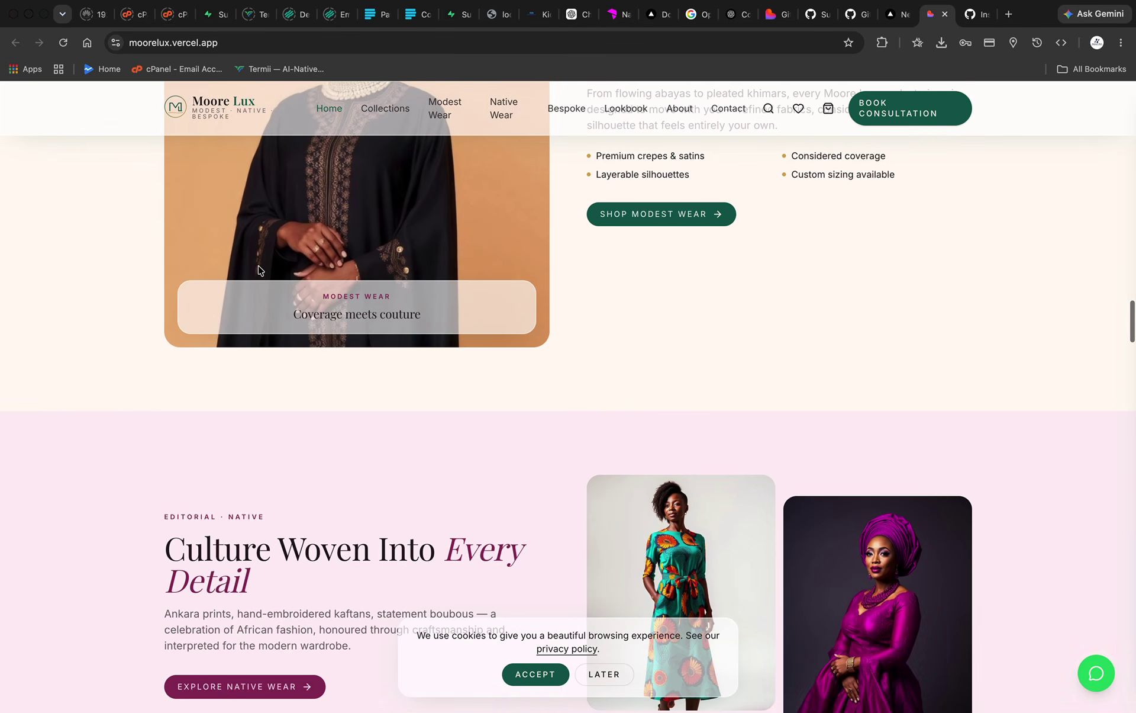
{"action": "scroll", "coordinate": [258, 265], "scroll_direction": "down", "scroll_amount": 7}
{"action": "scroll", "coordinate": [258, 264], "scroll_direction": "down", "scroll_amount": 20}
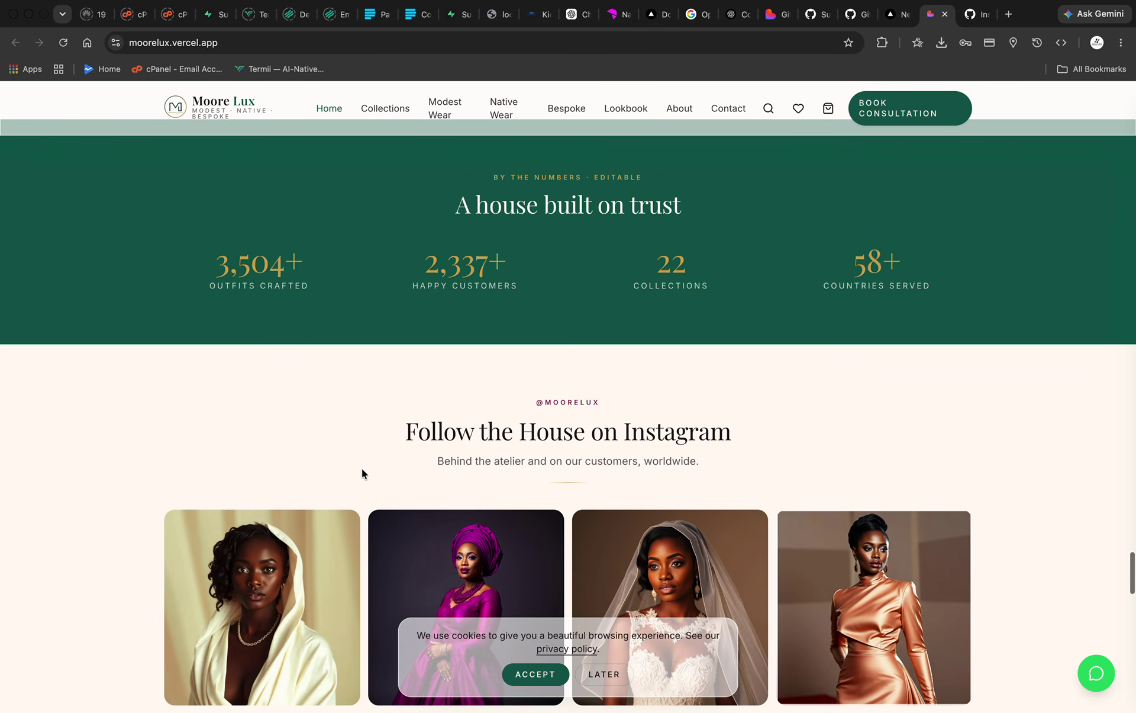
{"action": "left_click", "coordinate": [531, 677]}
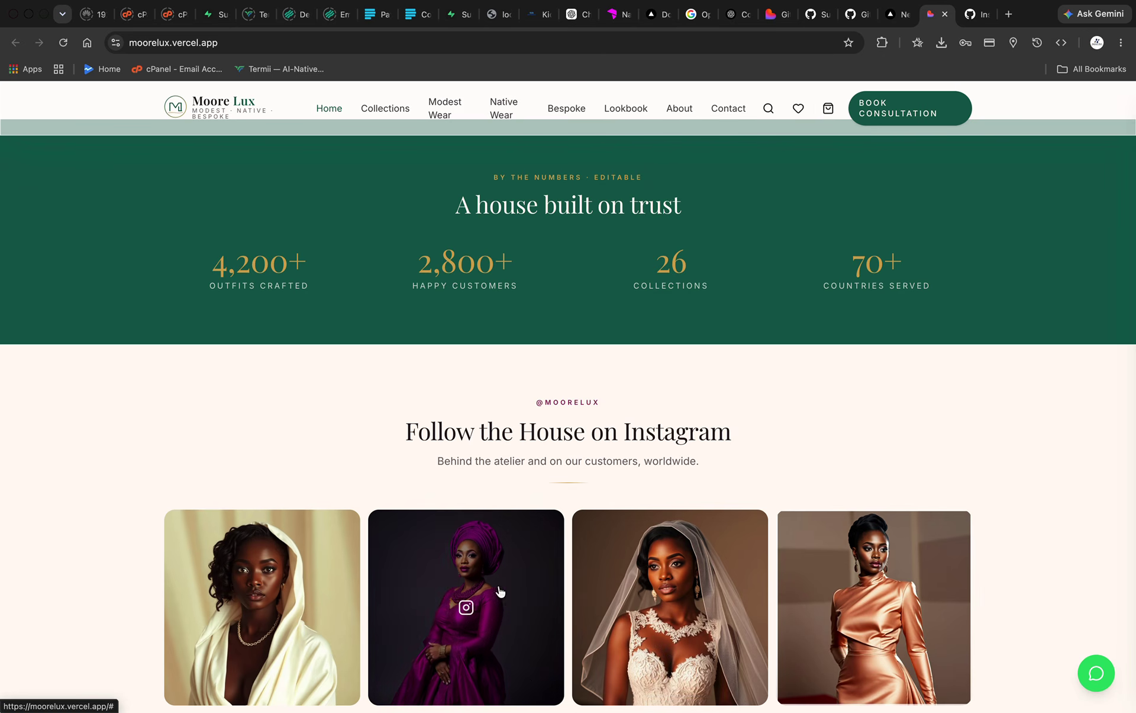
Step: Copy the moorelux.vercel.app address again
{"action": "left_click", "coordinate": [202, 43]}
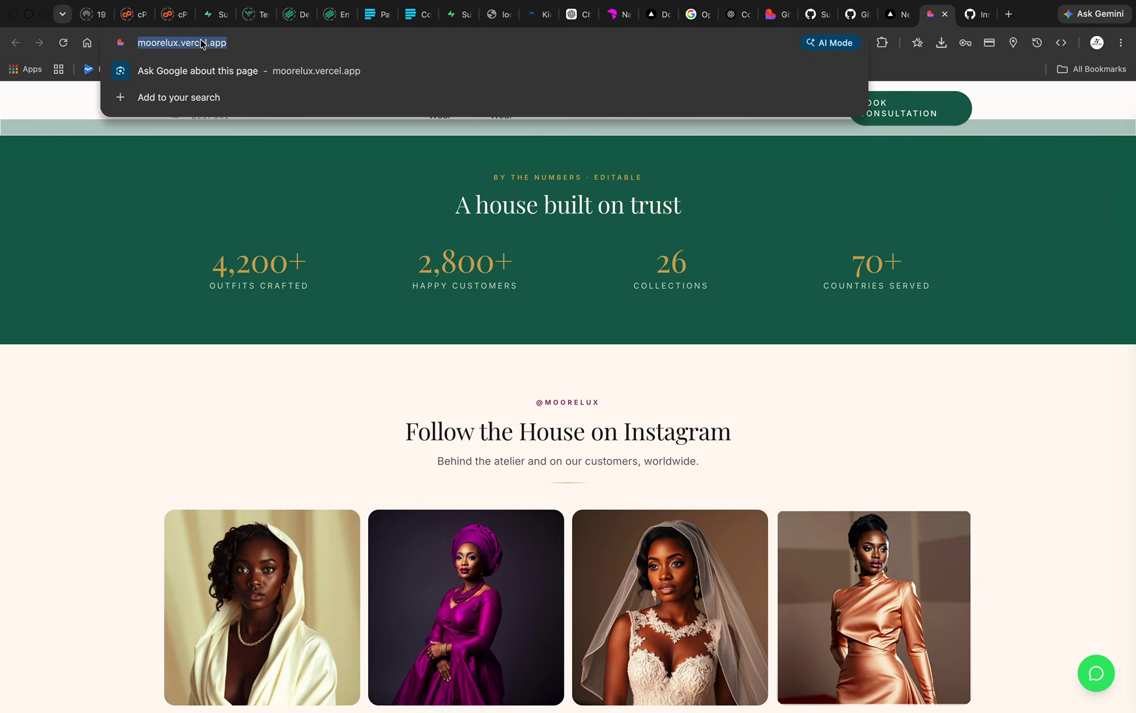
{"action": "right_click", "coordinate": [202, 43]}
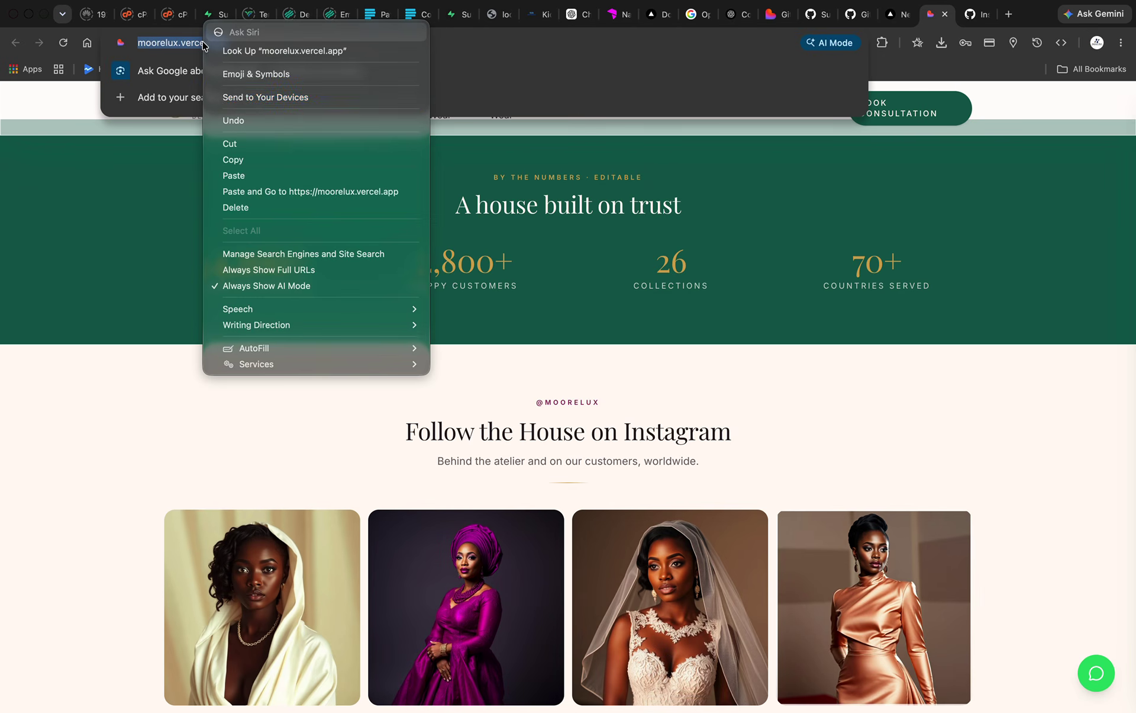
{"action": "left_click", "coordinate": [258, 161]}
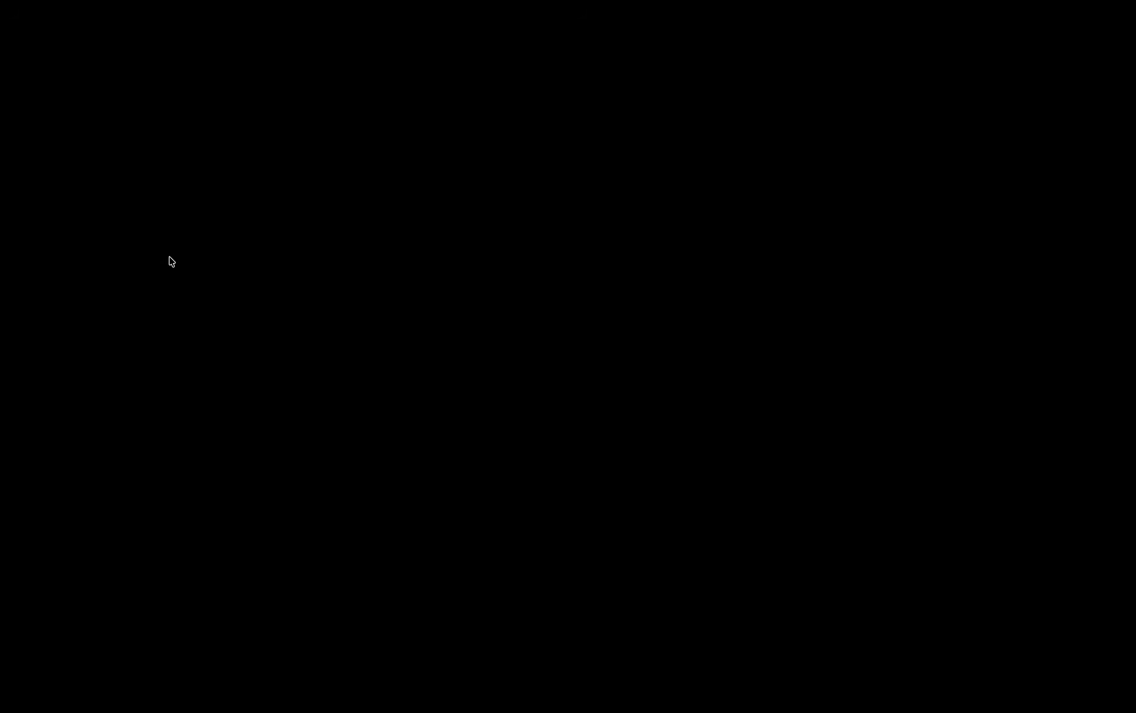
{"action": "left_click", "coordinate": [395, 669]}
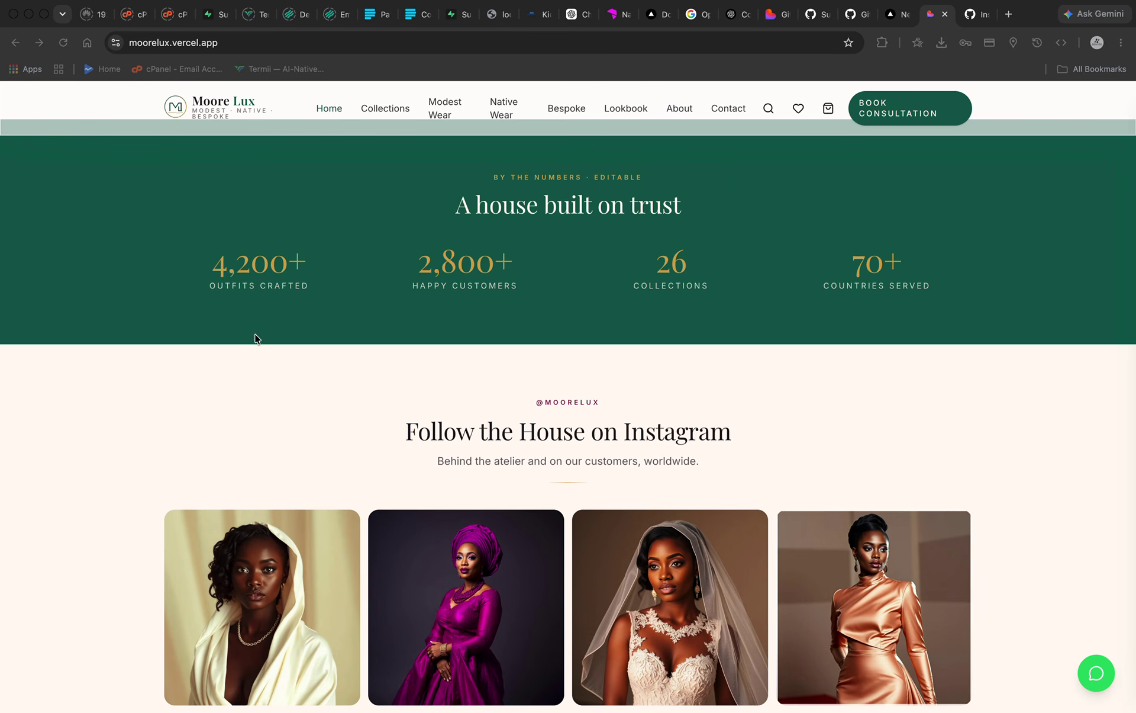